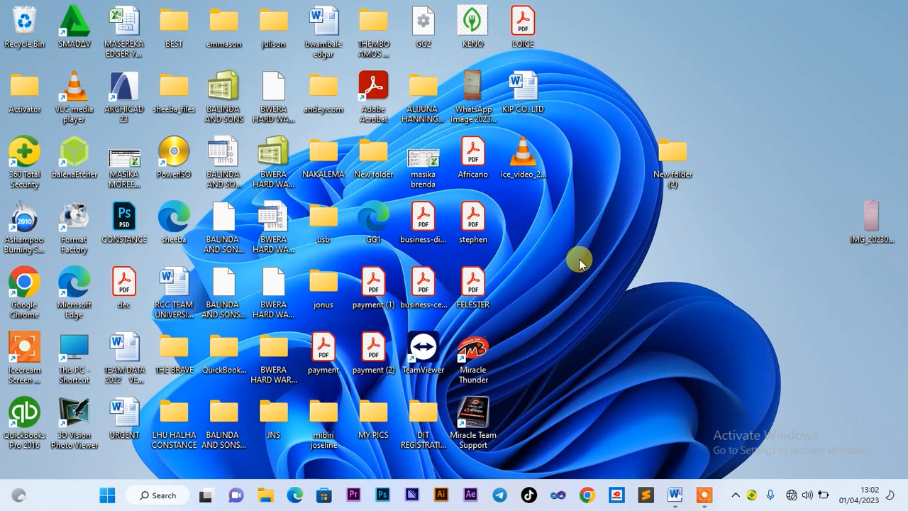
Review the company brief document, then minimize it to reveal the desktop
{"action": "left_click", "coordinate": [678, 499]}
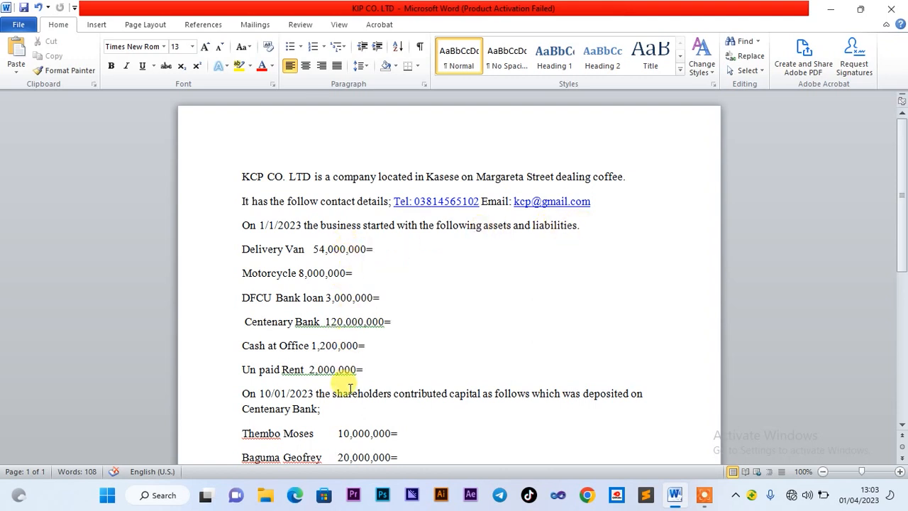
{"action": "left_click", "coordinate": [902, 424]}
{"action": "left_click", "coordinate": [903, 427]}
{"action": "left_click", "coordinate": [902, 426]}
{"action": "left_click", "coordinate": [902, 427]}
{"action": "left_click", "coordinate": [902, 426]}
{"action": "left_click", "coordinate": [902, 426]}
{"action": "left_click", "coordinate": [902, 427]}
{"action": "left_click", "coordinate": [903, 426]}
{"action": "left_click", "coordinate": [903, 427]}
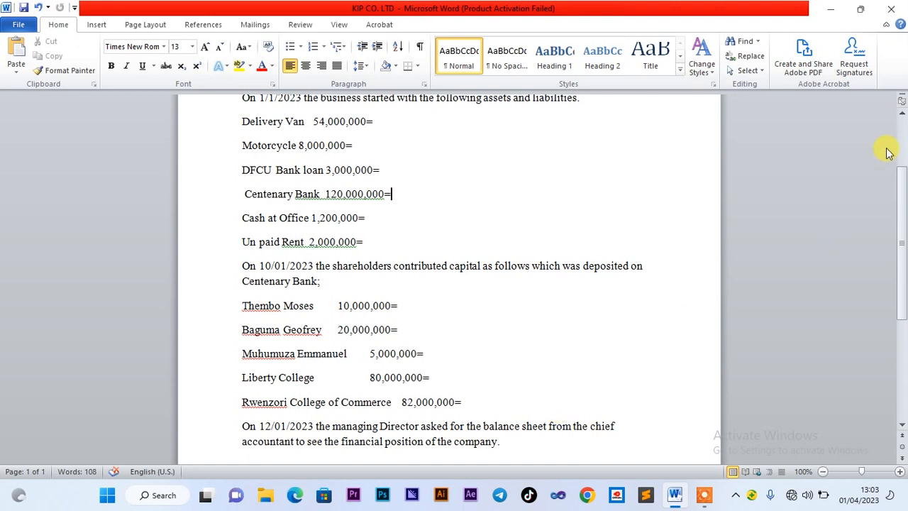
{"action": "left_click", "coordinate": [903, 114]}
{"action": "left_click_drag", "start_coordinate": [902, 112], "coordinate": [902, 112]}
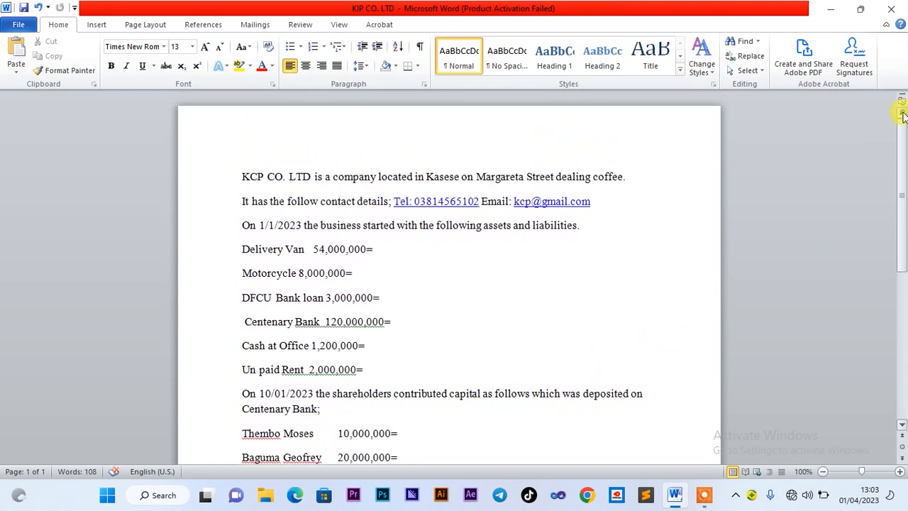
{"action": "left_click", "coordinate": [829, 10]}
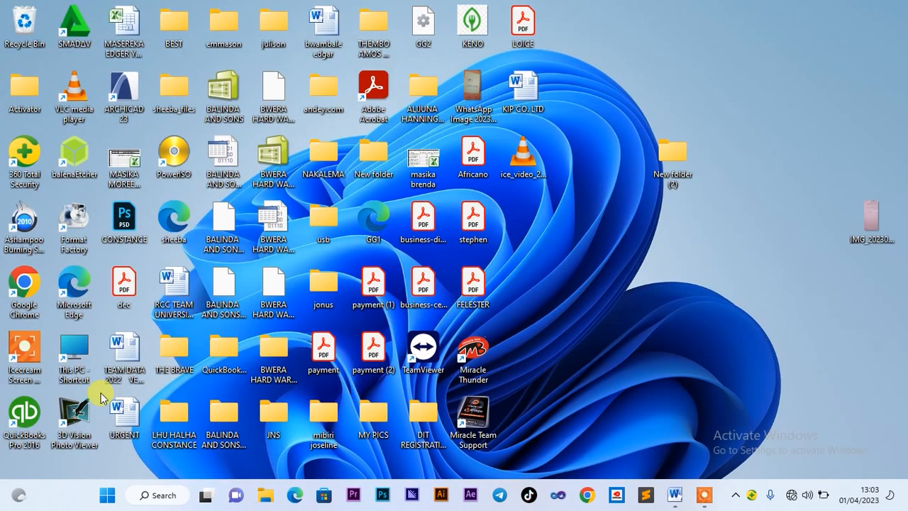
Launch QuickBooks Pro 2016 from the desktop shortcut and bring its window forward
{"action": "double_click", "coordinate": [25, 415]}
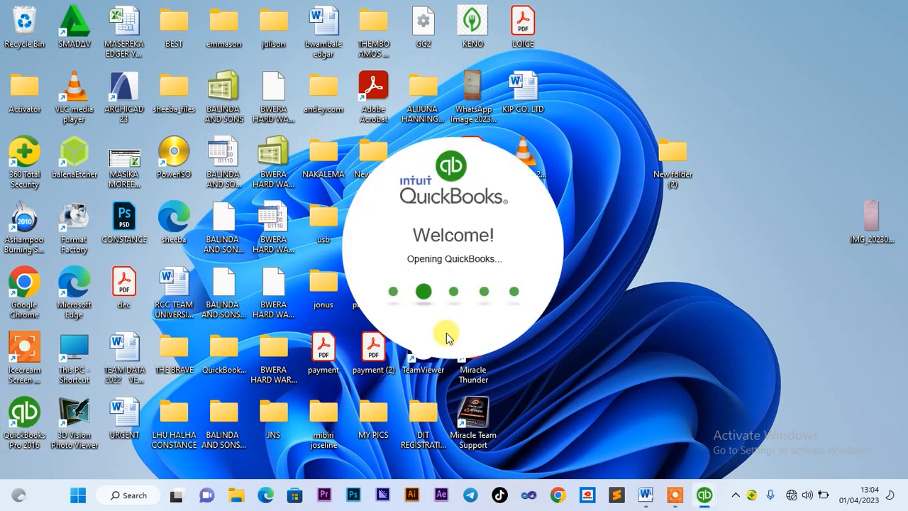
{"action": "mouse_move", "coordinate": [706, 495]}
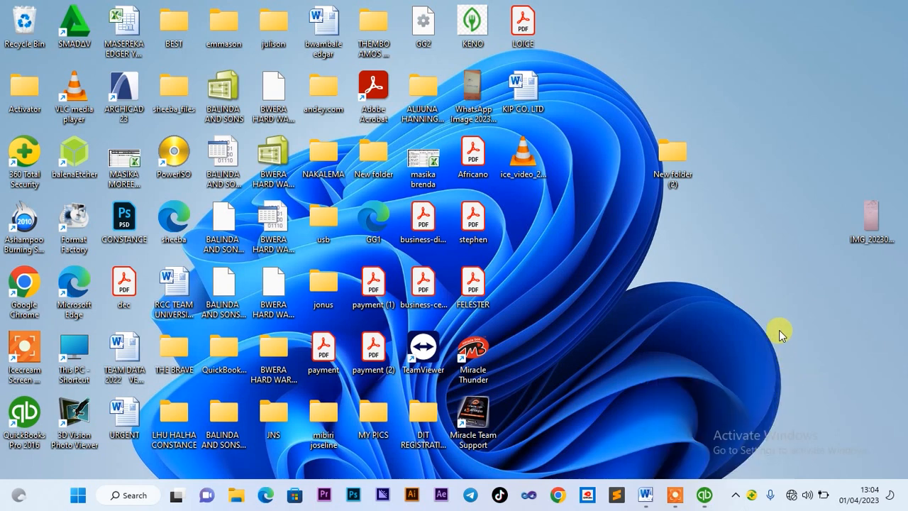
{"action": "left_click", "coordinate": [704, 496]}
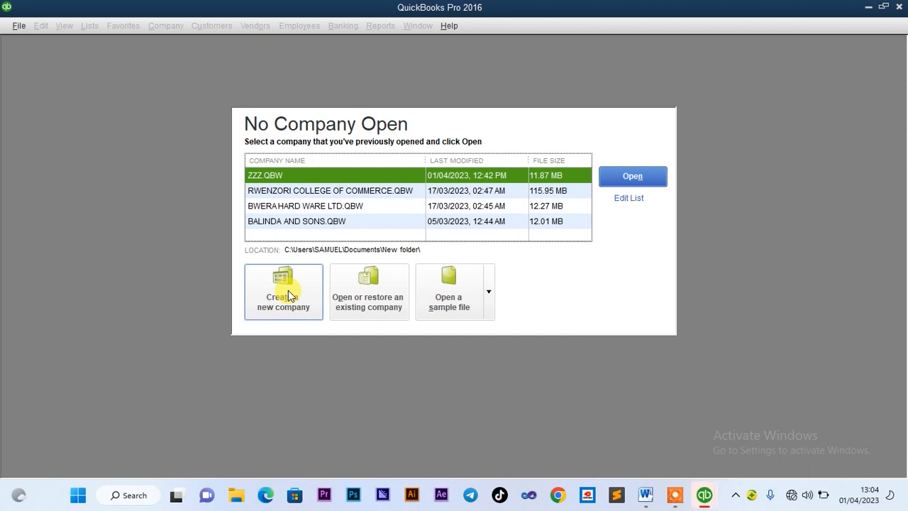
Start a new company file using Other Options > Advanced Setup
{"action": "left_click", "coordinate": [289, 296]}
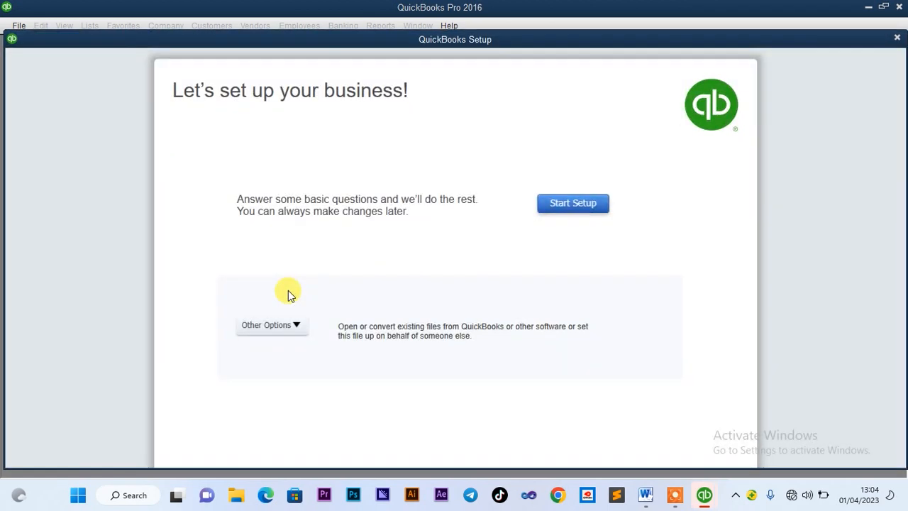
{"action": "left_click", "coordinate": [284, 324]}
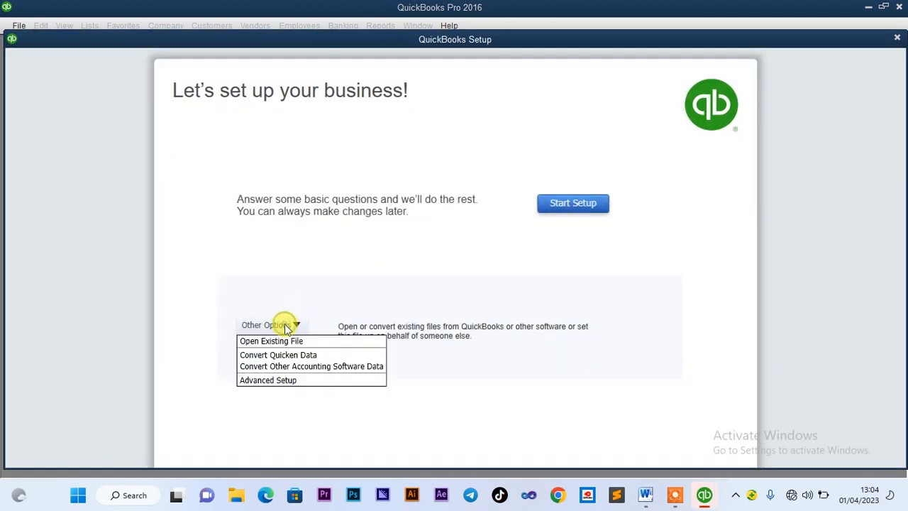
{"action": "left_click", "coordinate": [284, 381]}
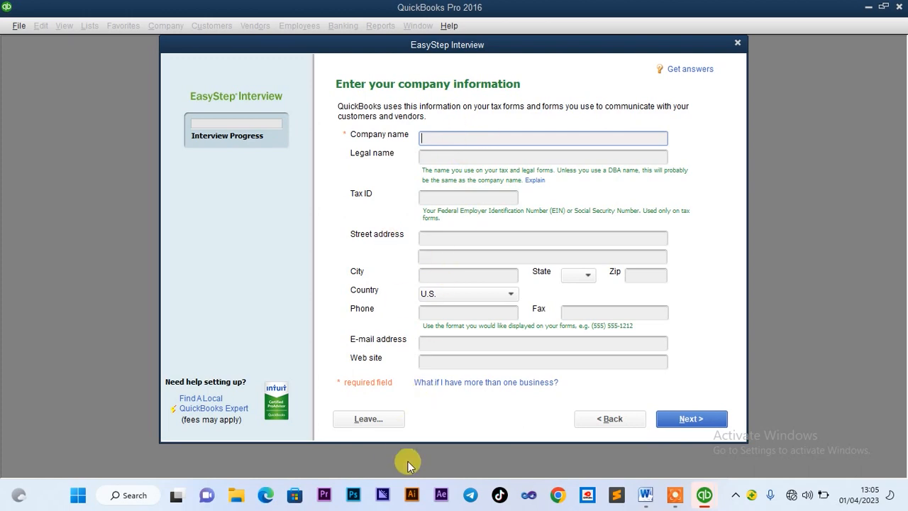
Copy KCP CO. LTD from the Word brief and paste it as the legal name
{"action": "left_click", "coordinate": [648, 499]}
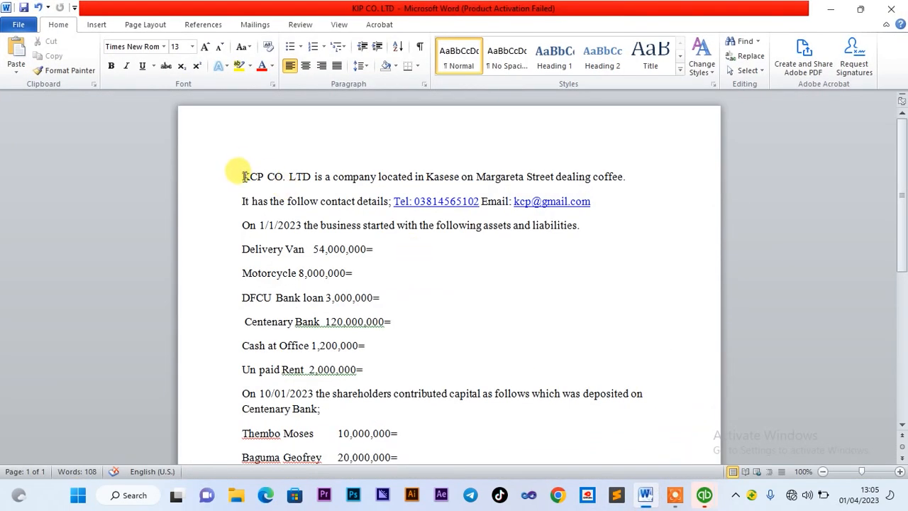
{"action": "left_click_drag", "start_coordinate": [243, 177], "coordinate": [306, 186]}
{"action": "key", "text": "ctrl+c"}
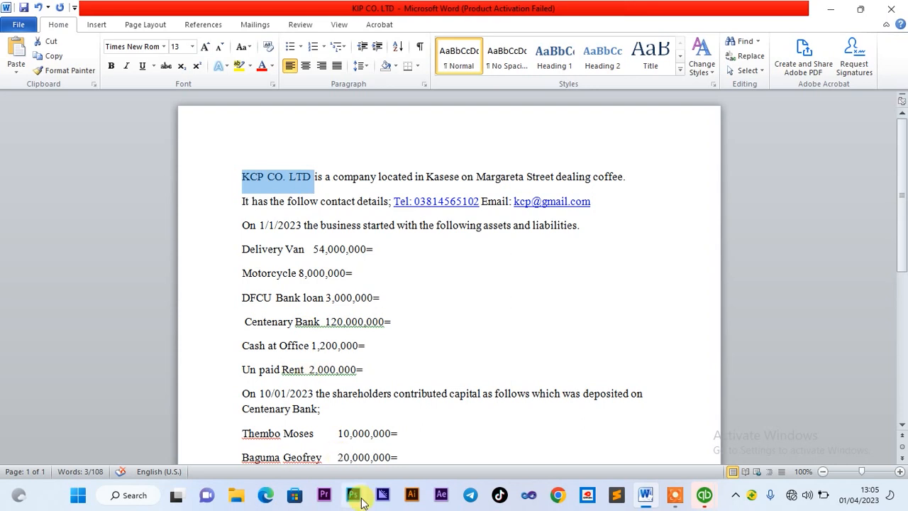
{"action": "left_click", "coordinate": [705, 494]}
{"action": "left_click", "coordinate": [656, 436]}
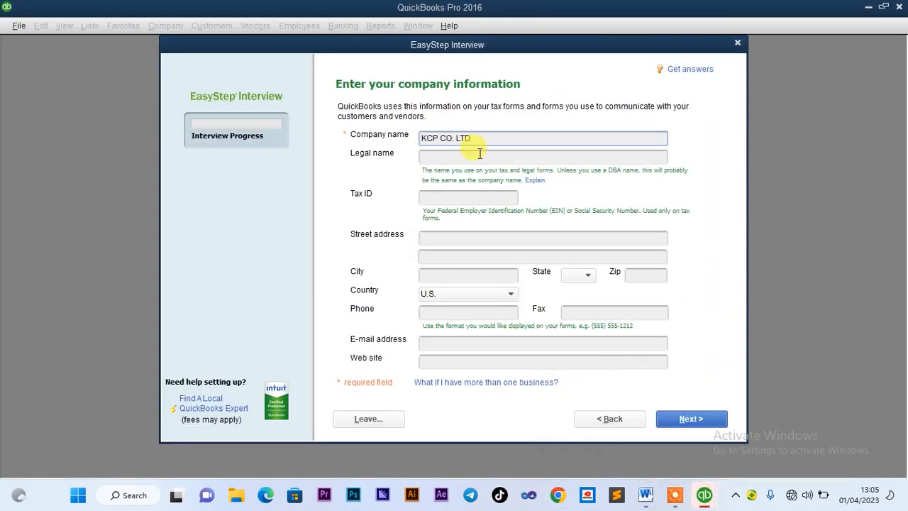
{"action": "left_click", "coordinate": [480, 154]}
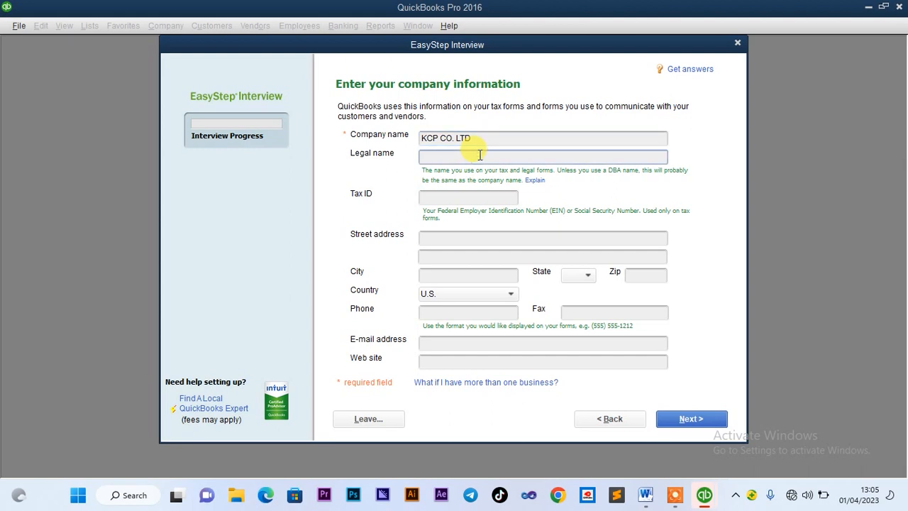
{"action": "key", "text": "ctrl+v"}
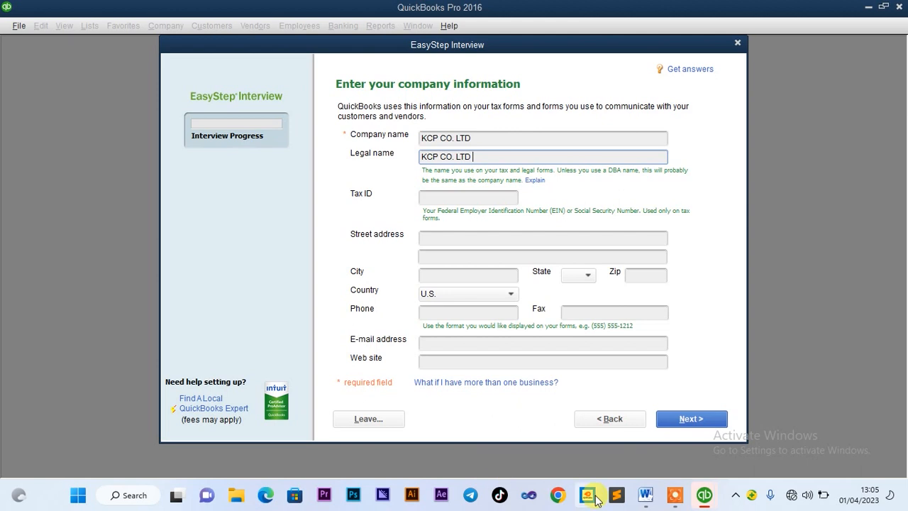
Copy the street name from the brief into the Street address field
{"action": "left_click", "coordinate": [648, 495]}
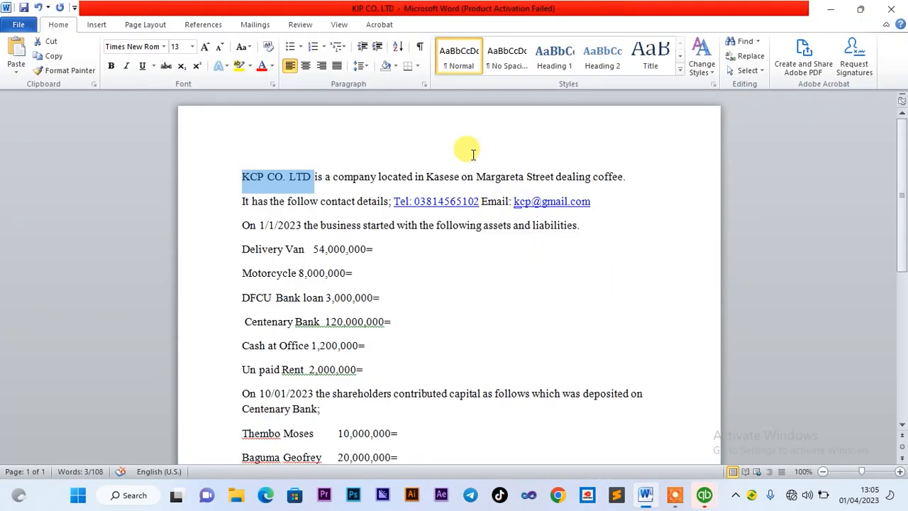
{"action": "left_click_drag", "start_coordinate": [478, 176], "coordinate": [554, 179]}
{"action": "key", "text": "ctrl+c"}
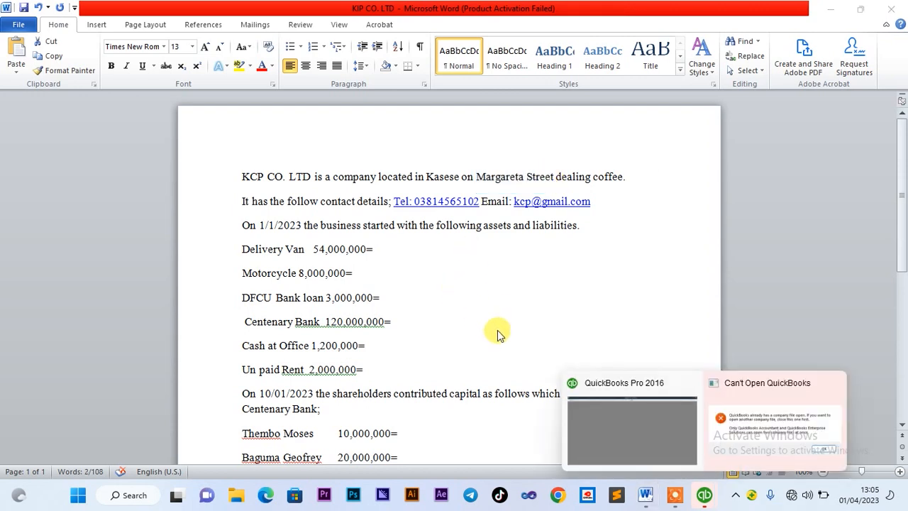
{"action": "left_click", "coordinate": [617, 422]}
{"action": "left_click", "coordinate": [455, 238]}
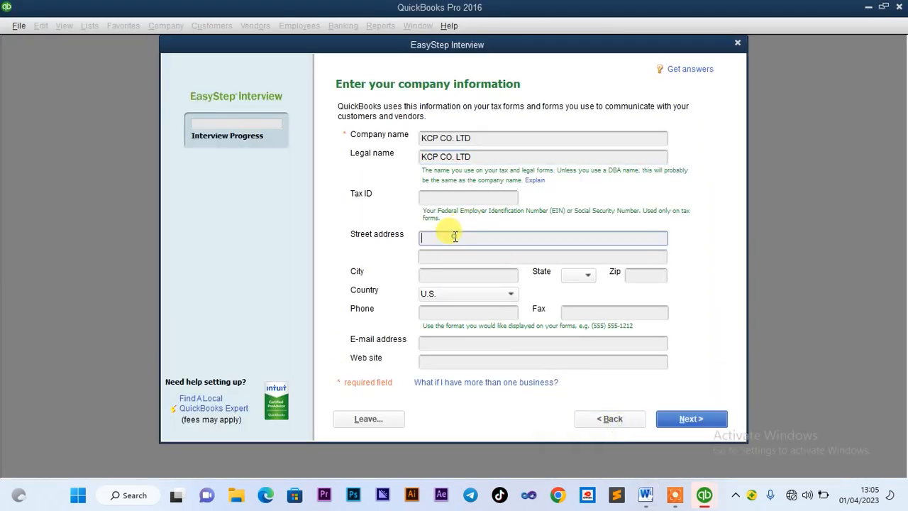
{"action": "key", "text": "ctrl+v"}
{"action": "left_click", "coordinate": [450, 276]}
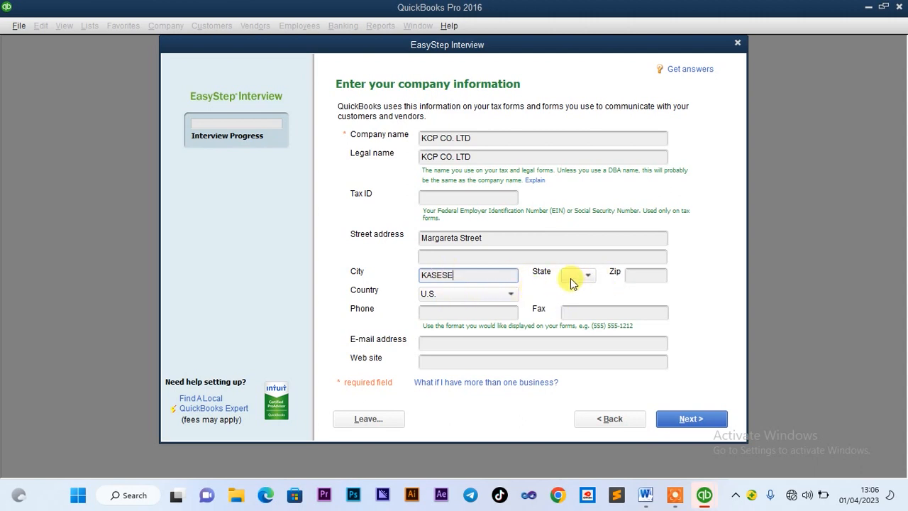
Set the country to Other and paste the company's phone number from the brief
{"action": "left_click", "coordinate": [511, 295]}
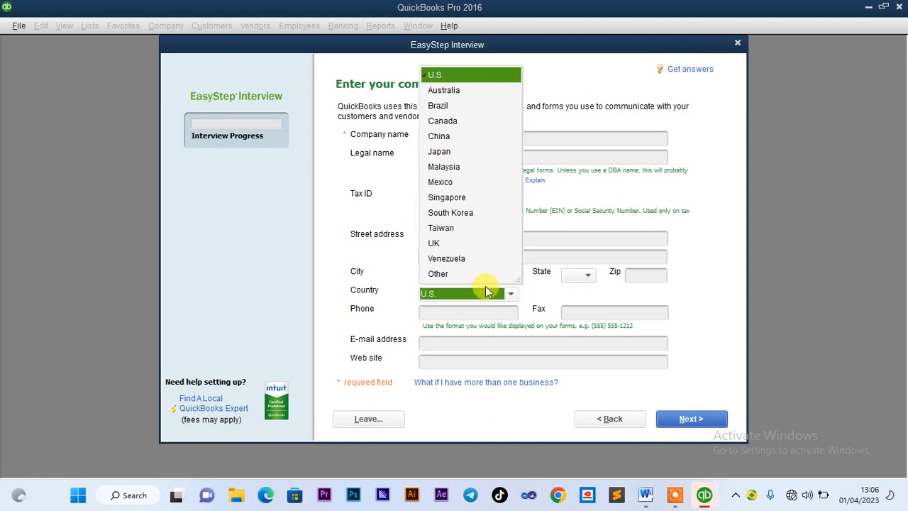
{"action": "left_click", "coordinate": [443, 275]}
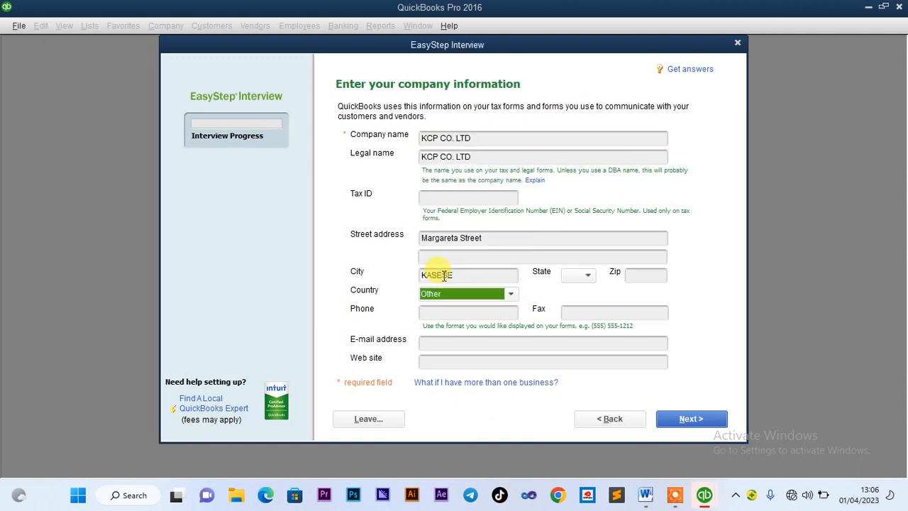
{"action": "left_click", "coordinate": [481, 315]}
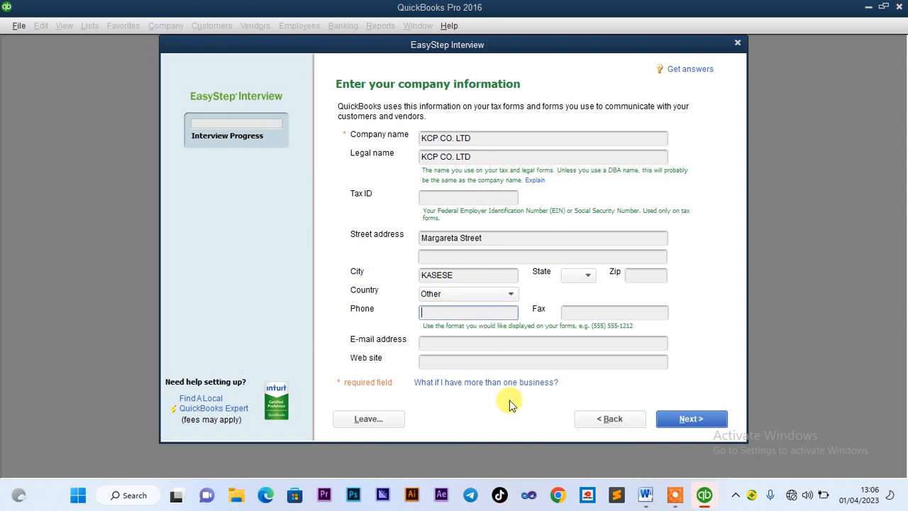
{"action": "mouse_move", "coordinate": [704, 494]}
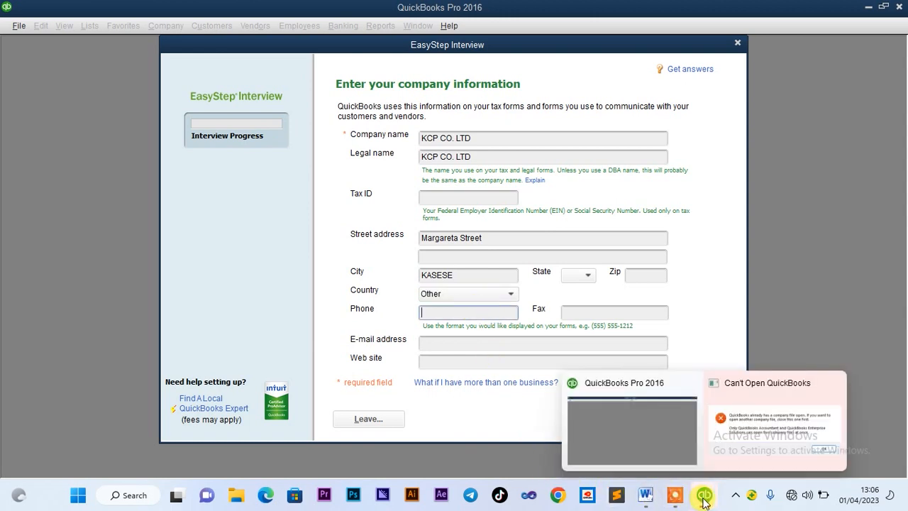
{"action": "mouse_move", "coordinate": [689, 439]}
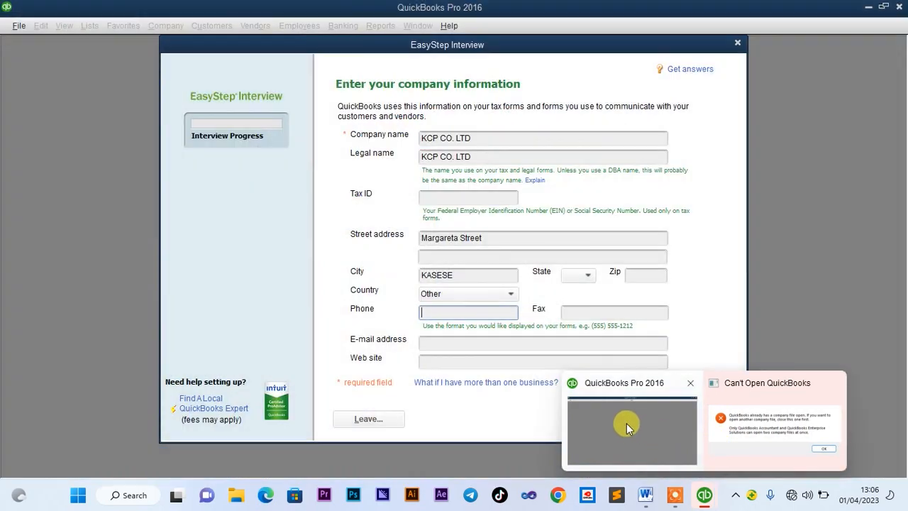
{"action": "left_click", "coordinate": [458, 313]}
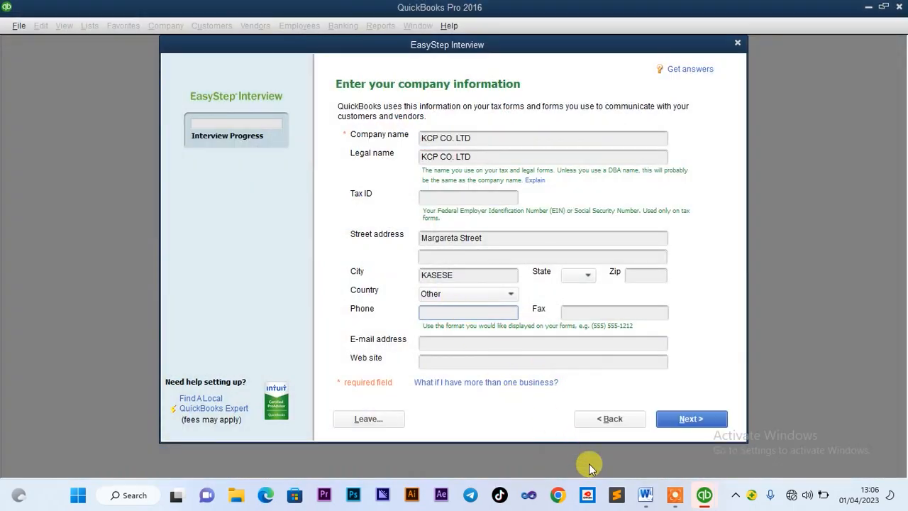
{"action": "mouse_move", "coordinate": [674, 500]}
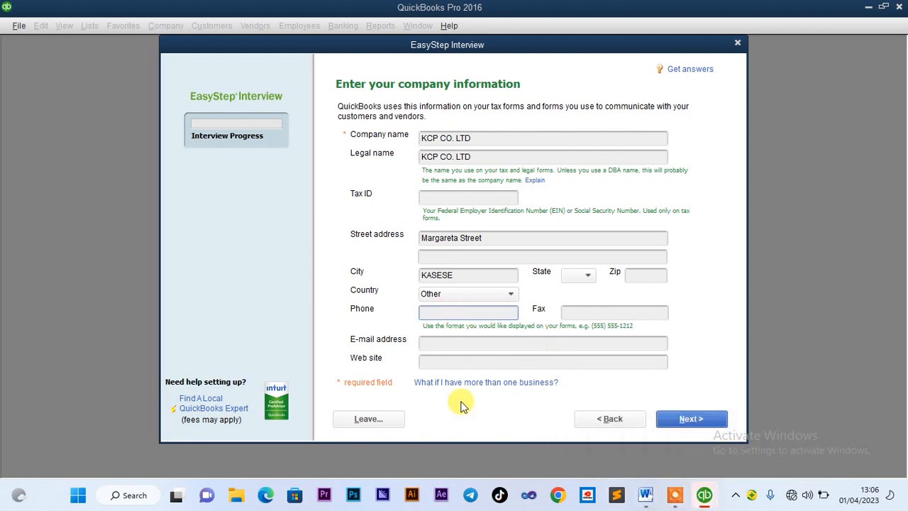
{"action": "left_click", "coordinate": [642, 493]}
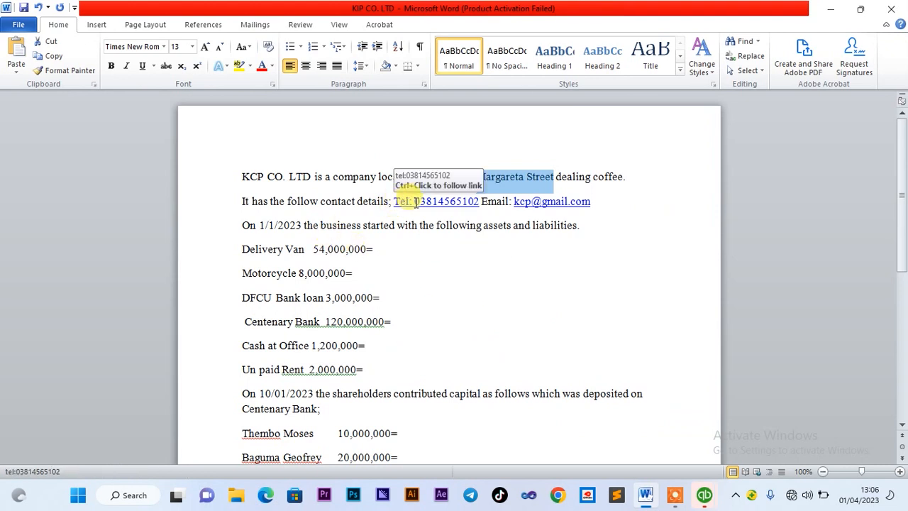
{"action": "left_click_drag", "start_coordinate": [414, 201], "coordinate": [481, 211]}
{"action": "key", "text": "ctrl+c"}
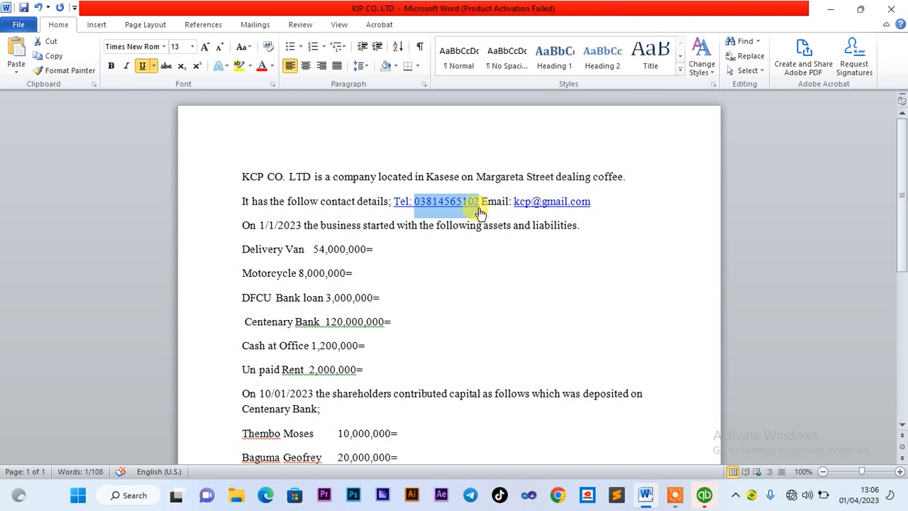
{"action": "left_click", "coordinate": [703, 495]}
{"action": "left_click", "coordinate": [636, 447]}
{"action": "left_click", "coordinate": [459, 310]}
{"action": "key", "text": "ctrl+v"}
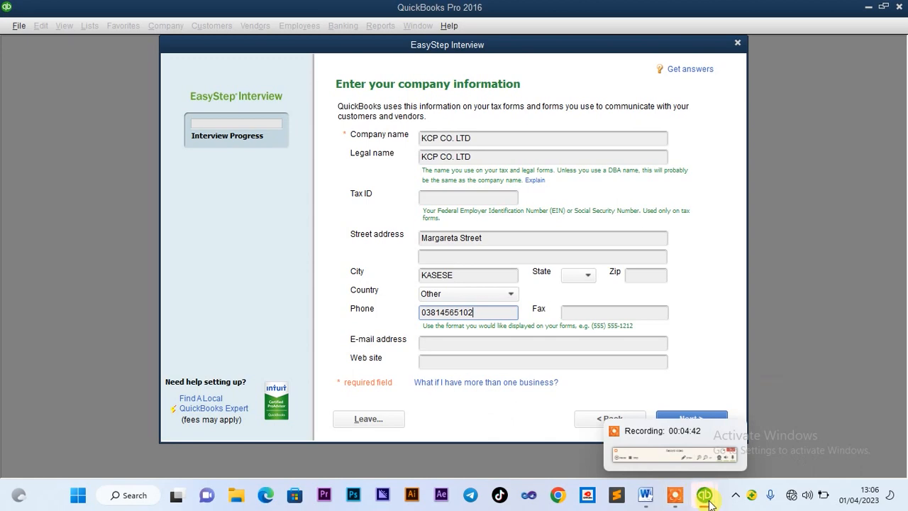
Paste the company's e-mail address from the brief into the E-mail address field
{"action": "left_click", "coordinate": [647, 500]}
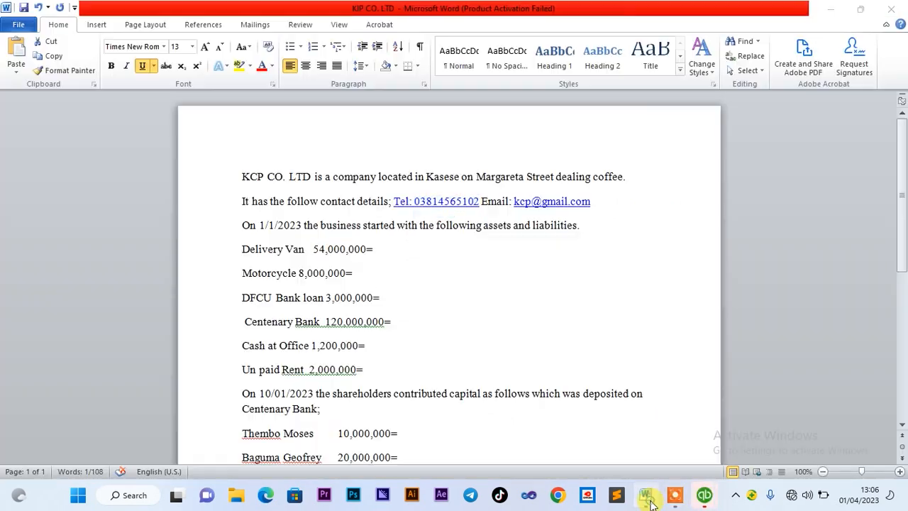
{"action": "left_click_drag", "start_coordinate": [514, 201], "coordinate": [595, 205]}
{"action": "key", "text": "ctrl+c"}
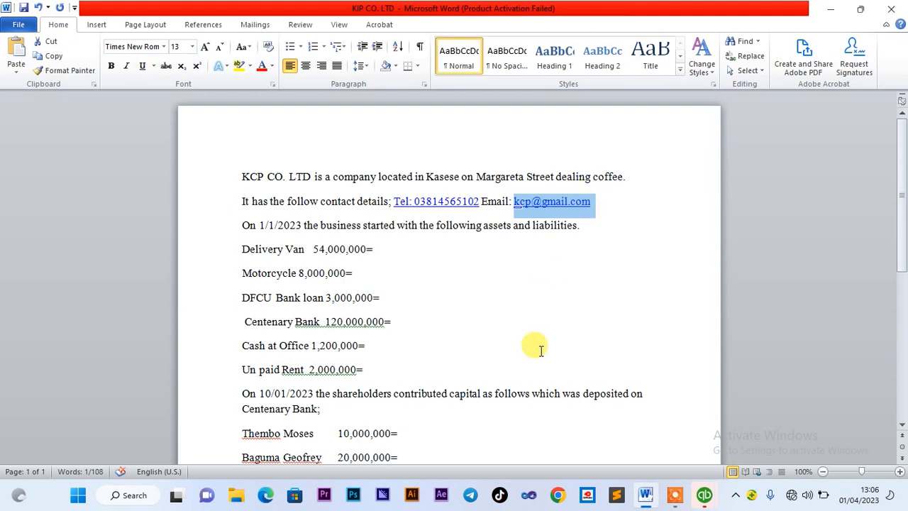
{"action": "mouse_move", "coordinate": [702, 501]}
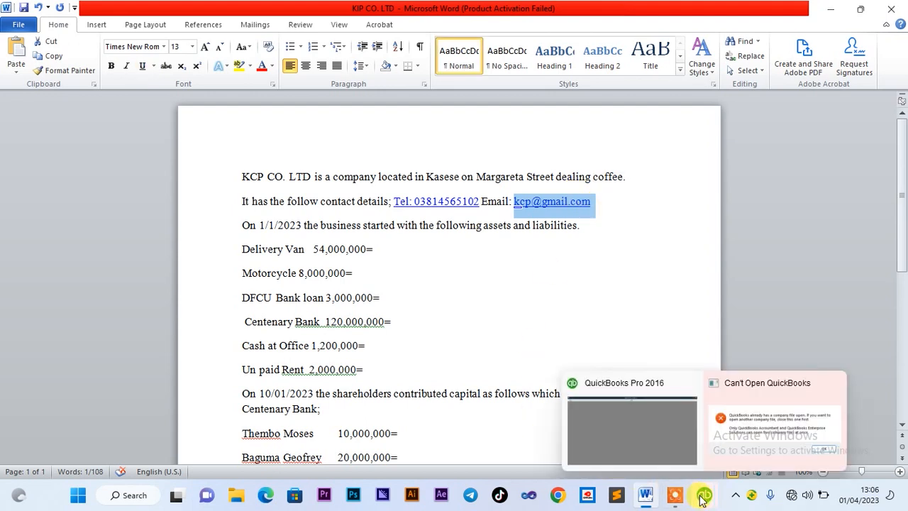
{"action": "left_click", "coordinate": [649, 436]}
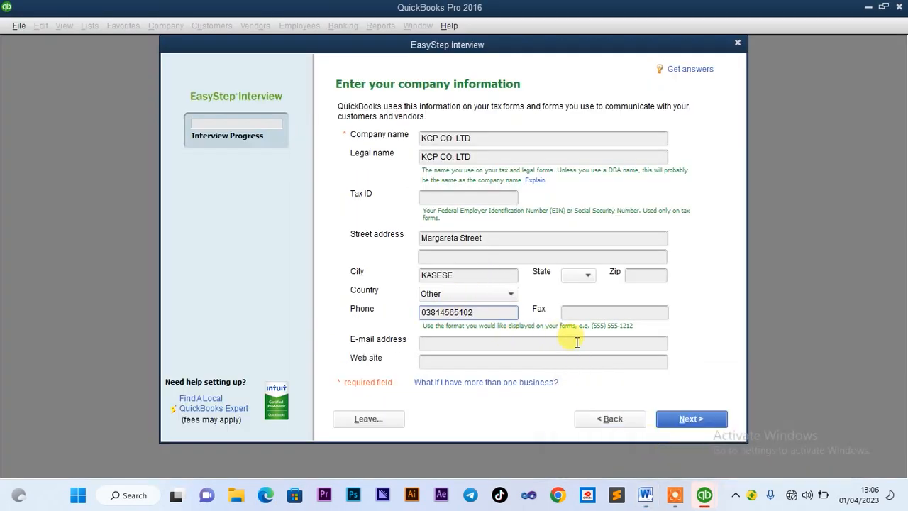
{"action": "left_click", "coordinate": [502, 342]}
{"action": "key", "text": "ctrl+v"}
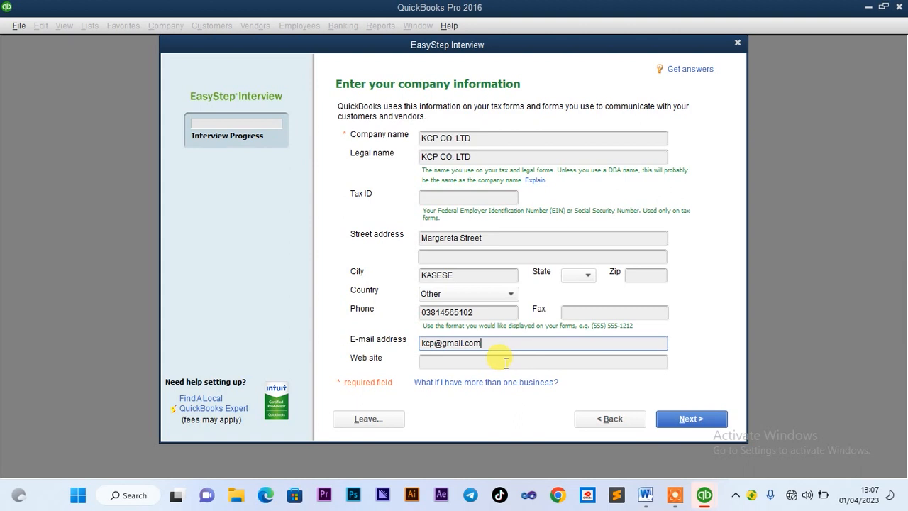
{"action": "left_click", "coordinate": [506, 361]}
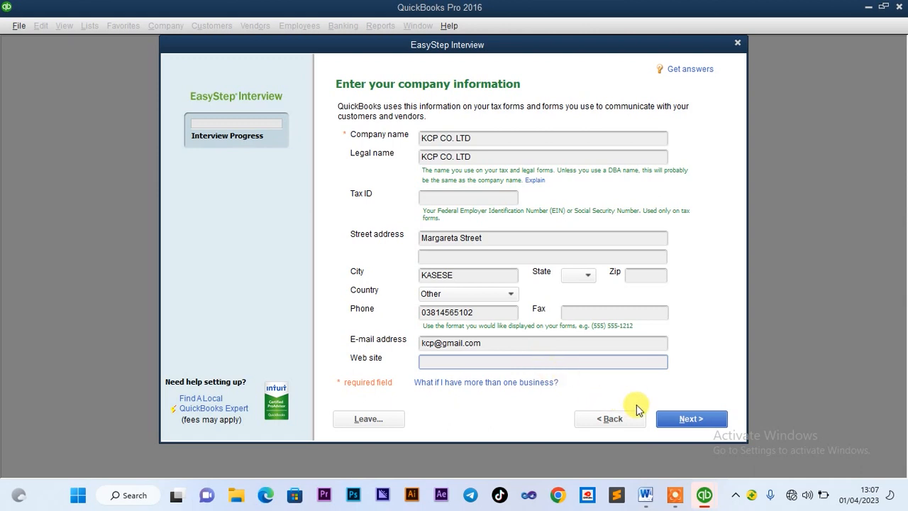
Choose Accounting or Bookkeeping as the company's industry
{"action": "left_click", "coordinate": [667, 418]}
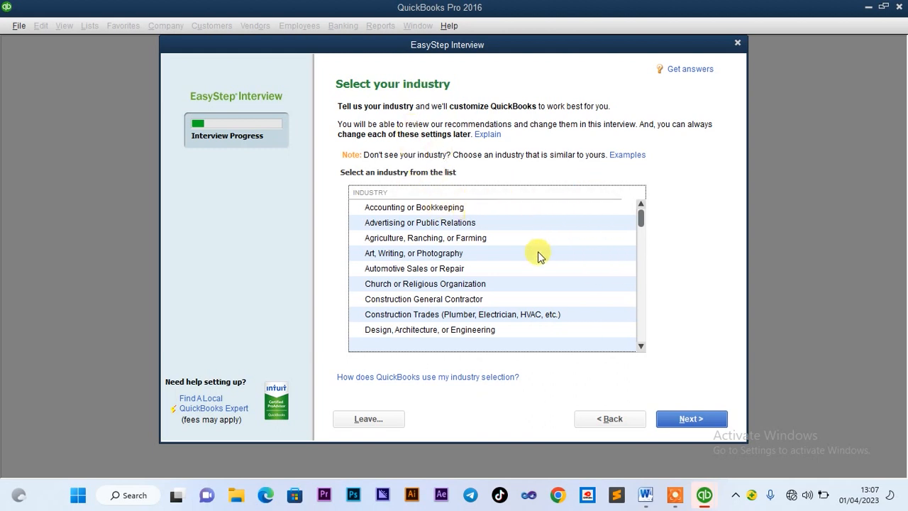
{"action": "left_click", "coordinate": [640, 345]}
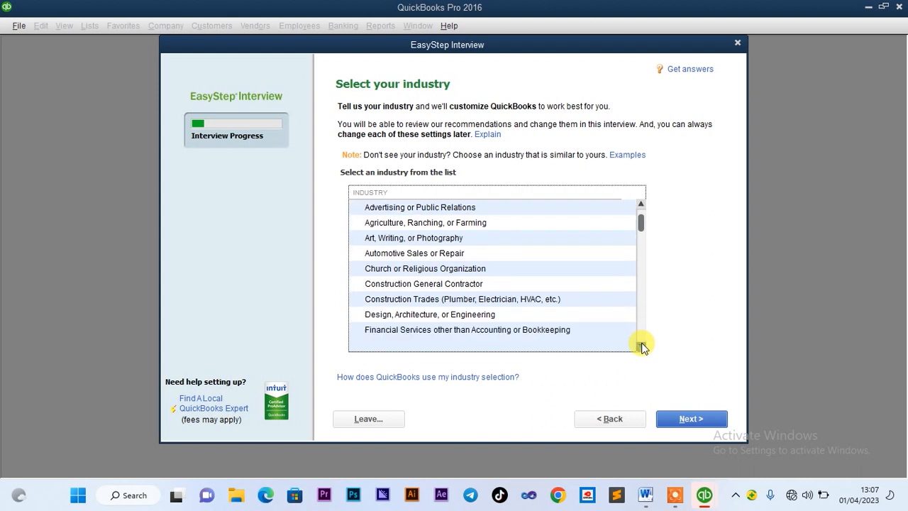
{"action": "left_click", "coordinate": [641, 206]}
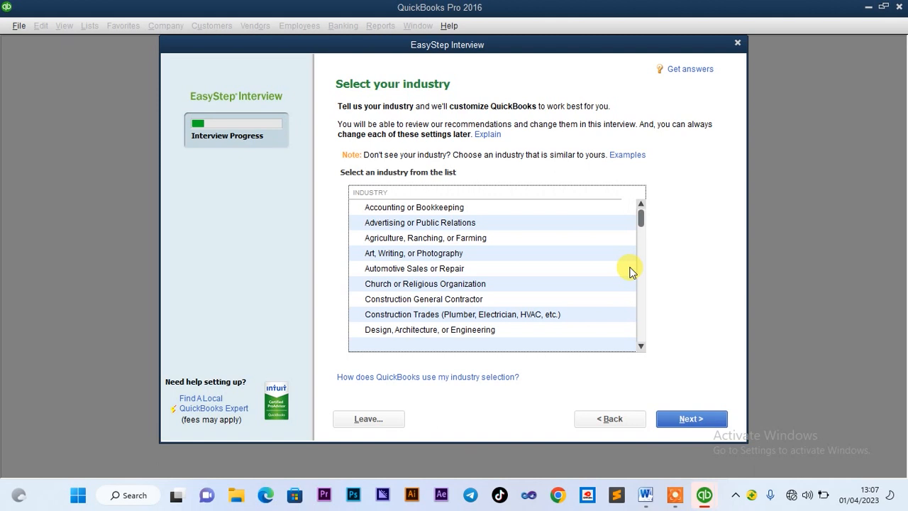
{"action": "left_click", "coordinate": [440, 206]}
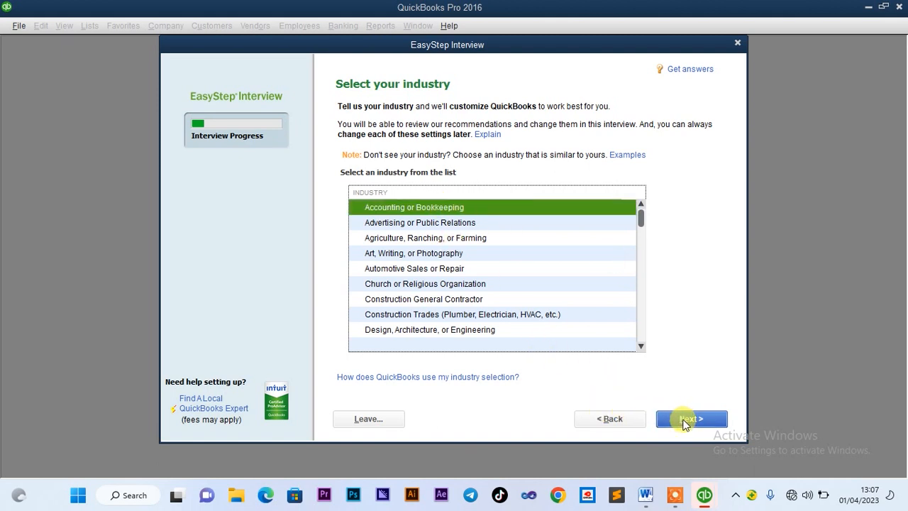
{"action": "left_click", "coordinate": [685, 420]}
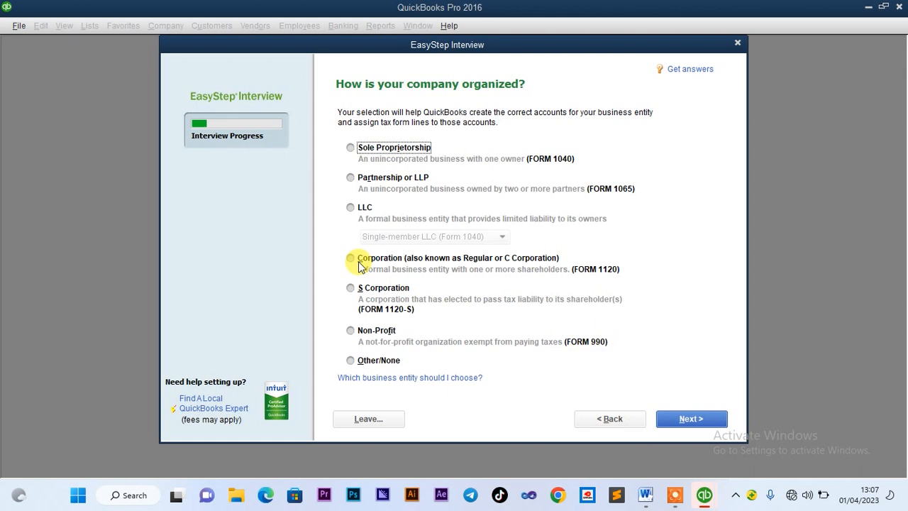
Make the company a Corporation and keep January as the fiscal year's first month
{"action": "left_click", "coordinate": [351, 259]}
{"action": "left_click", "coordinate": [690, 420]}
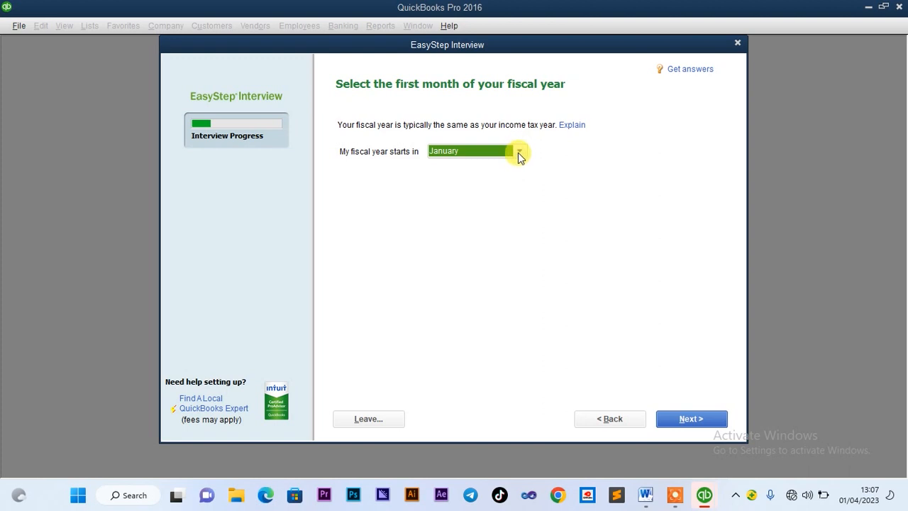
{"action": "mouse_move", "coordinate": [706, 497]}
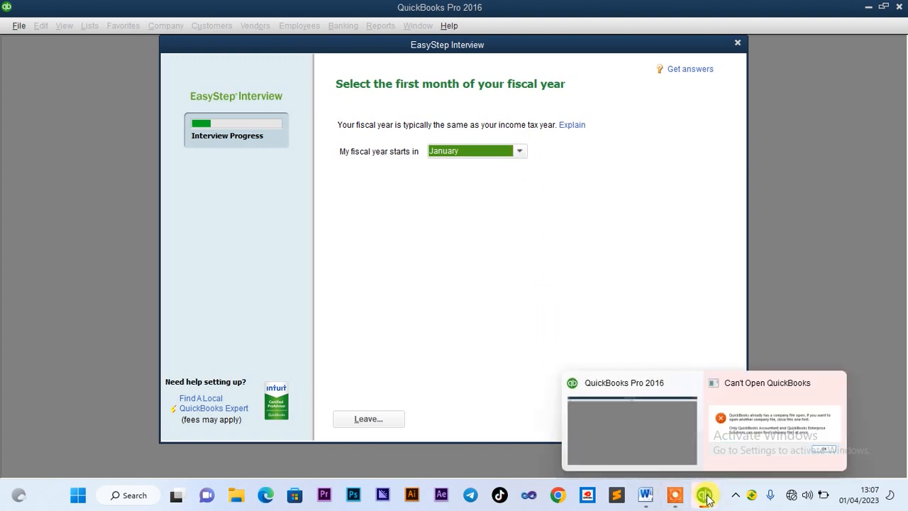
{"action": "left_click", "coordinate": [645, 495]}
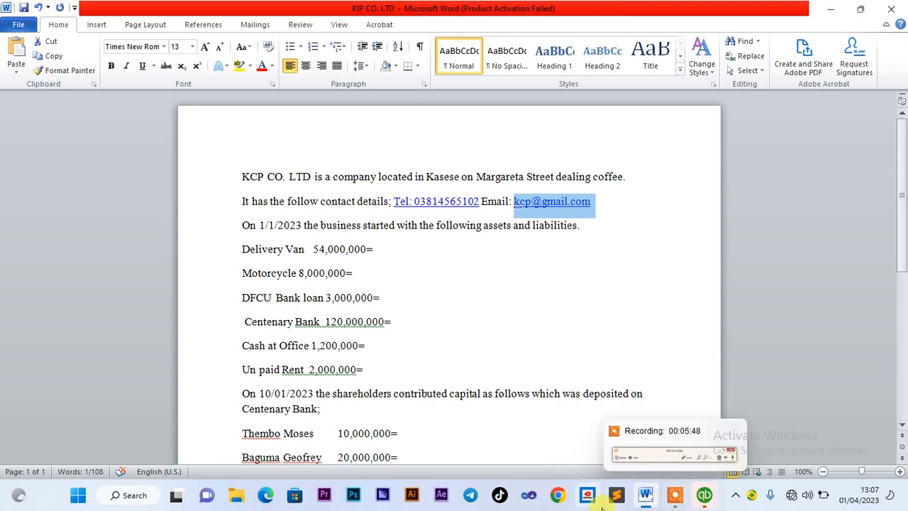
{"action": "left_click", "coordinate": [705, 495]}
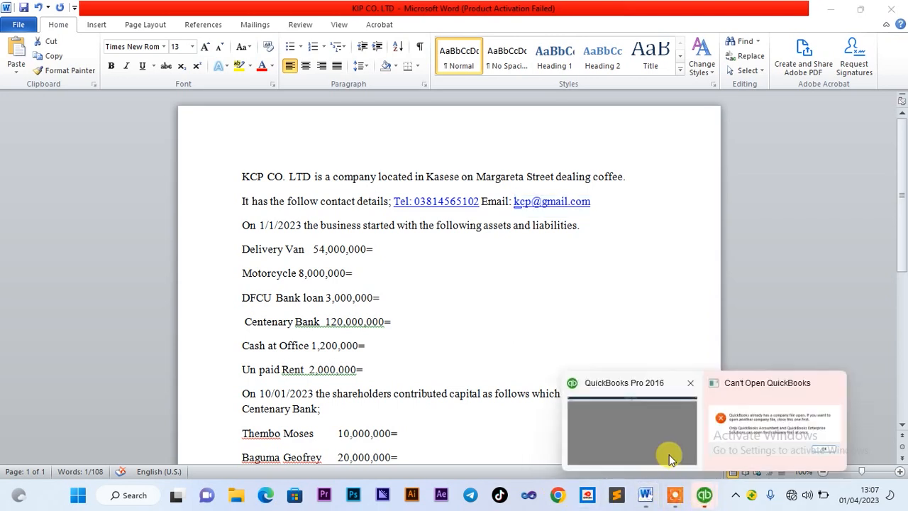
{"action": "left_click", "coordinate": [660, 449]}
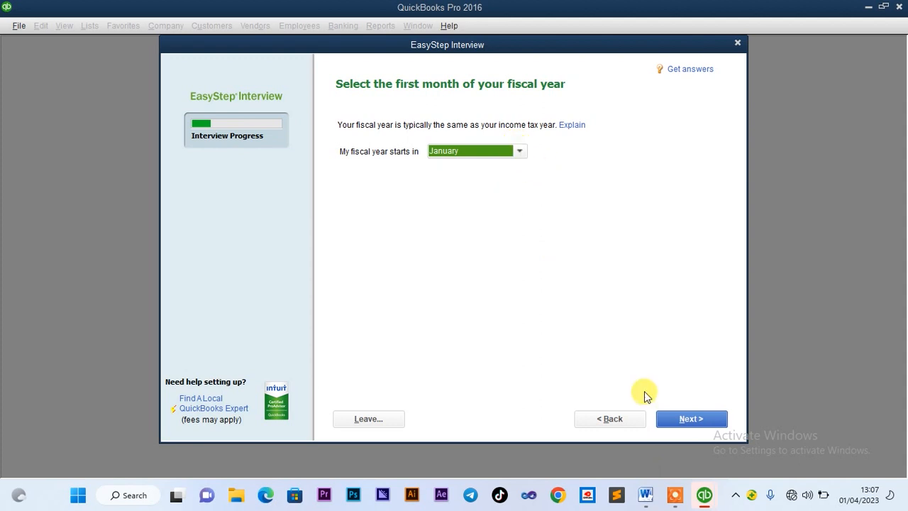
{"action": "left_click", "coordinate": [690, 420]}
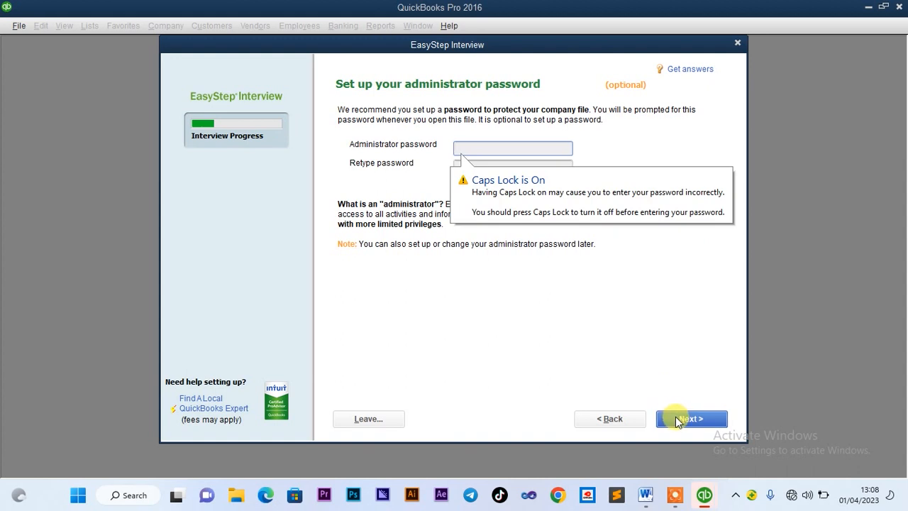
Skip the administrator password and save the company file in a new Documents\KCP folder
{"action": "left_click", "coordinate": [676, 420]}
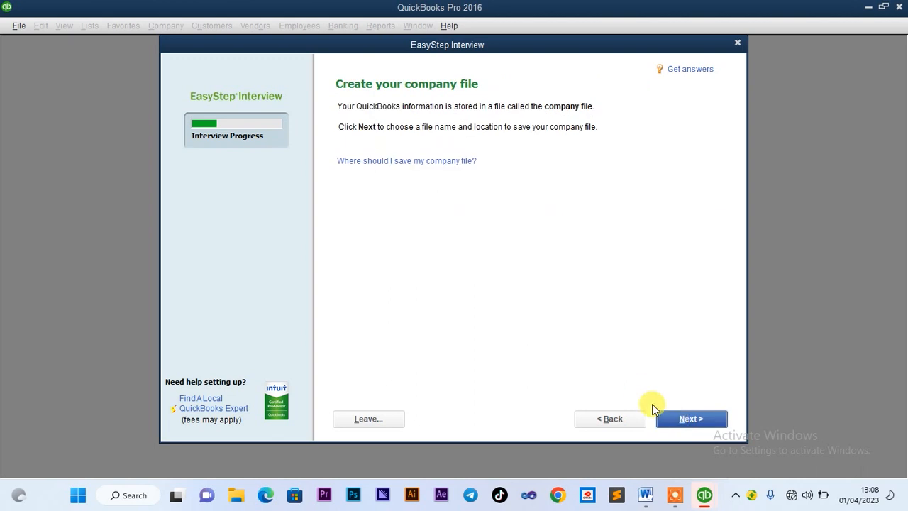
{"action": "left_click", "coordinate": [690, 419]}
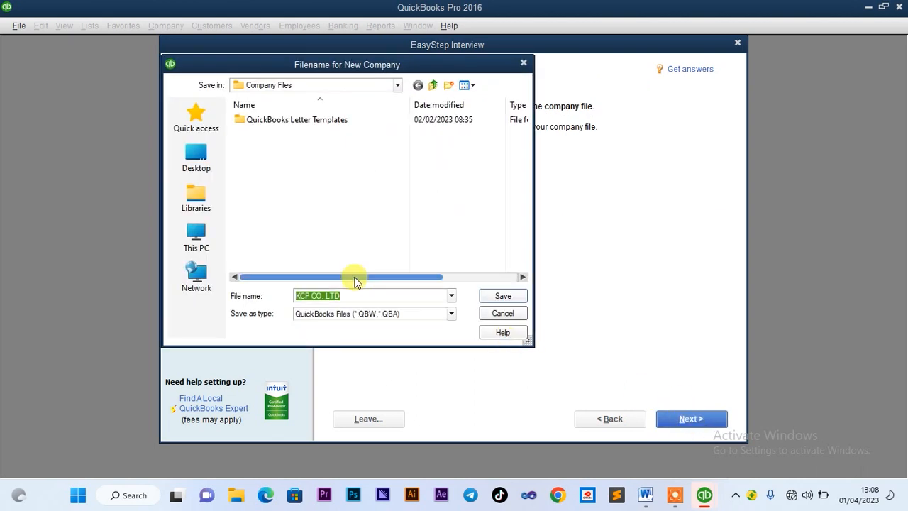
{"action": "left_click", "coordinate": [198, 233]}
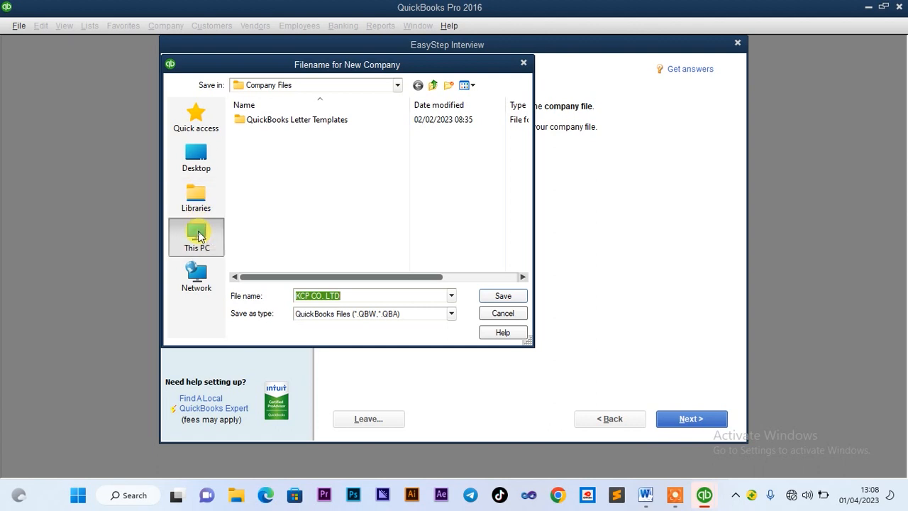
{"action": "left_click", "coordinate": [289, 178]}
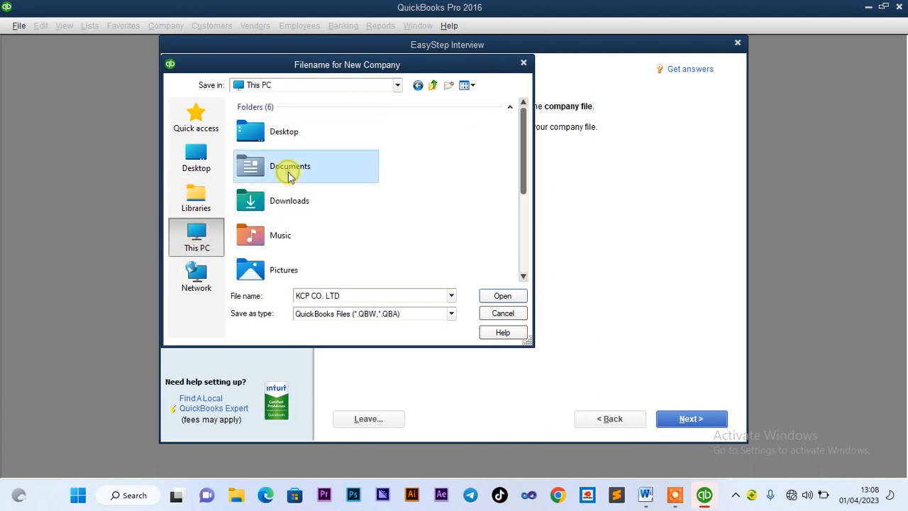
{"action": "double_click", "coordinate": [295, 176]}
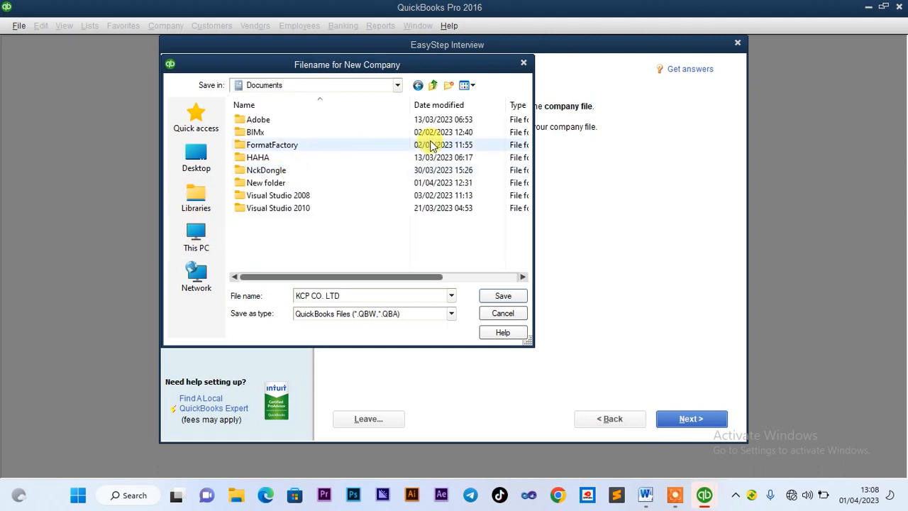
{"action": "left_click", "coordinate": [448, 86]}
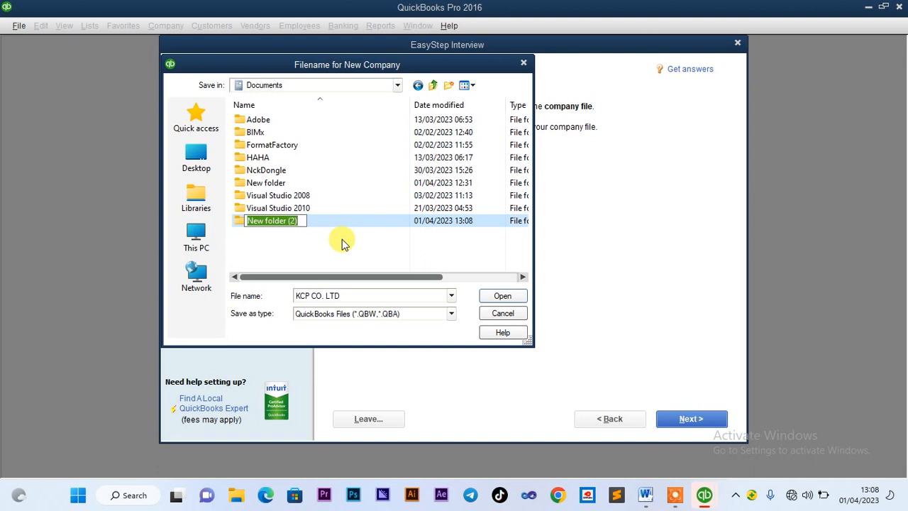
{"action": "type", "text": "KCP"}
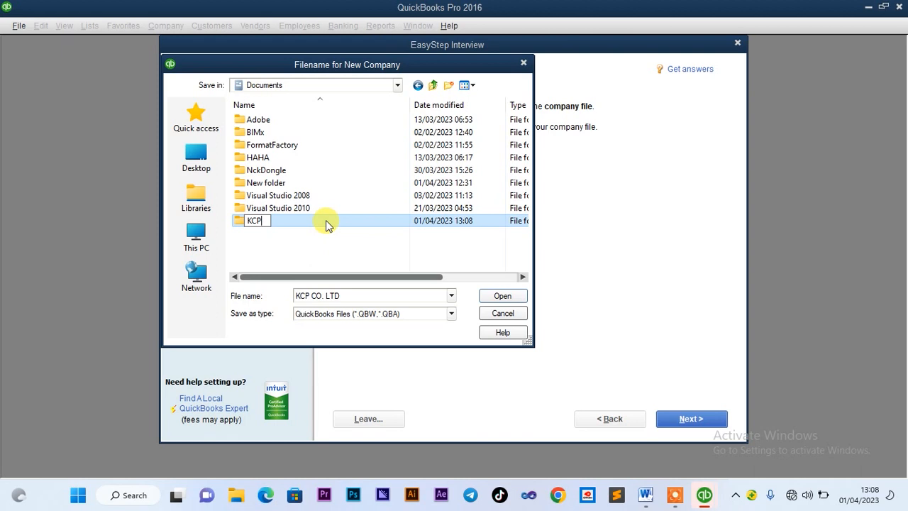
{"action": "double_click", "coordinate": [326, 221]}
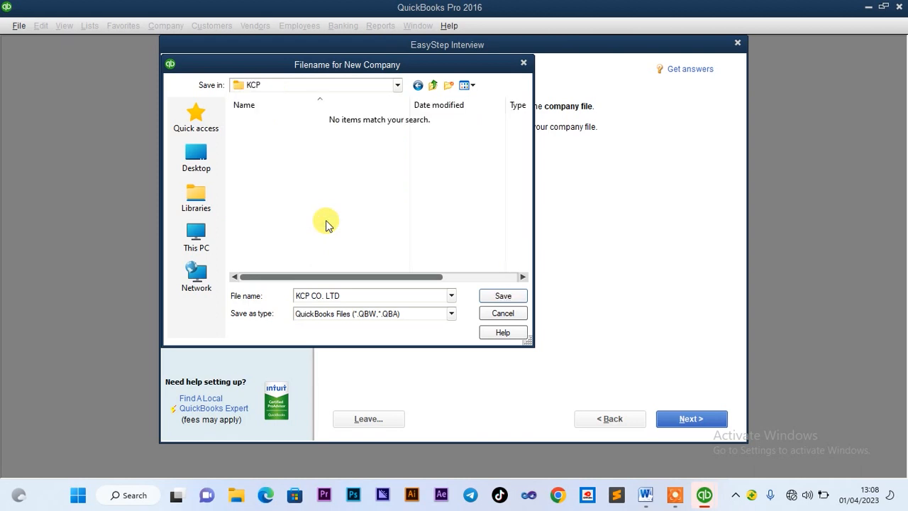
{"action": "left_click", "coordinate": [500, 295]}
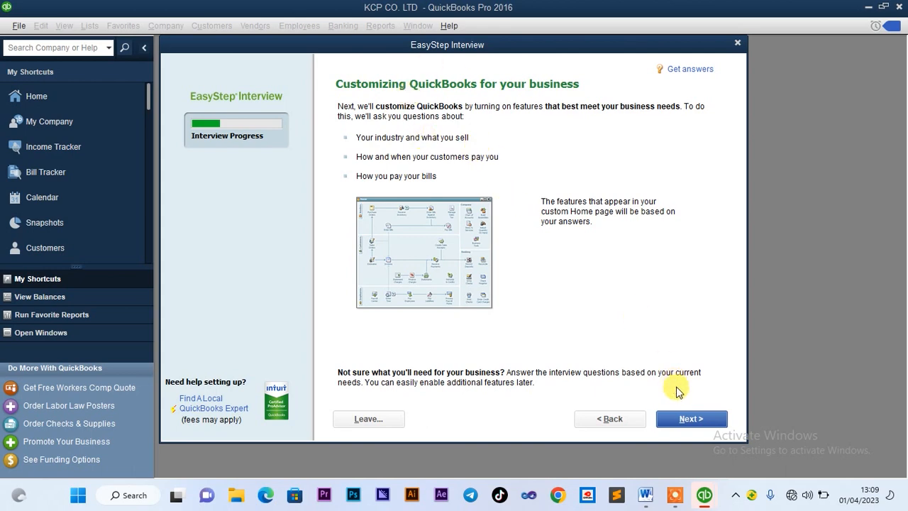
Answer customization questions: services and products, sales tax, no estimates, statements, invoices, progress invoicing
{"action": "left_click", "coordinate": [687, 420]}
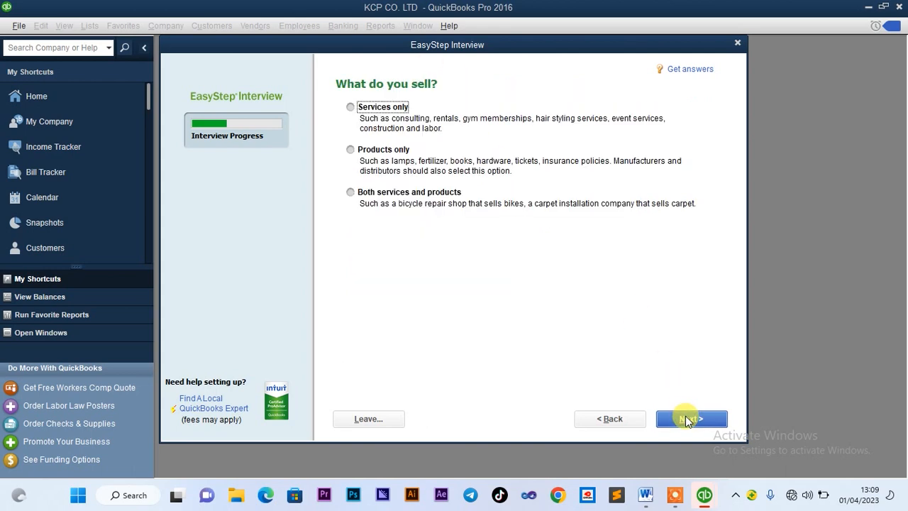
{"action": "left_click", "coordinate": [351, 194]}
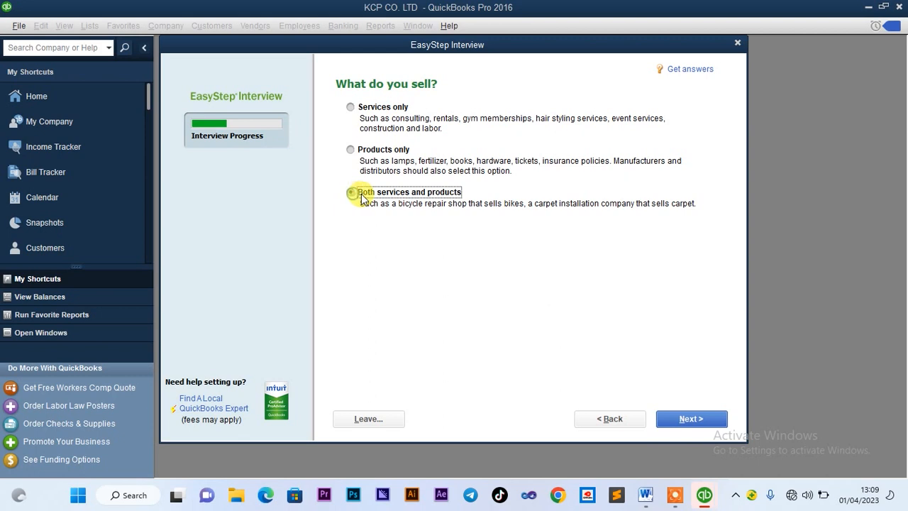
{"action": "left_click", "coordinate": [688, 418]}
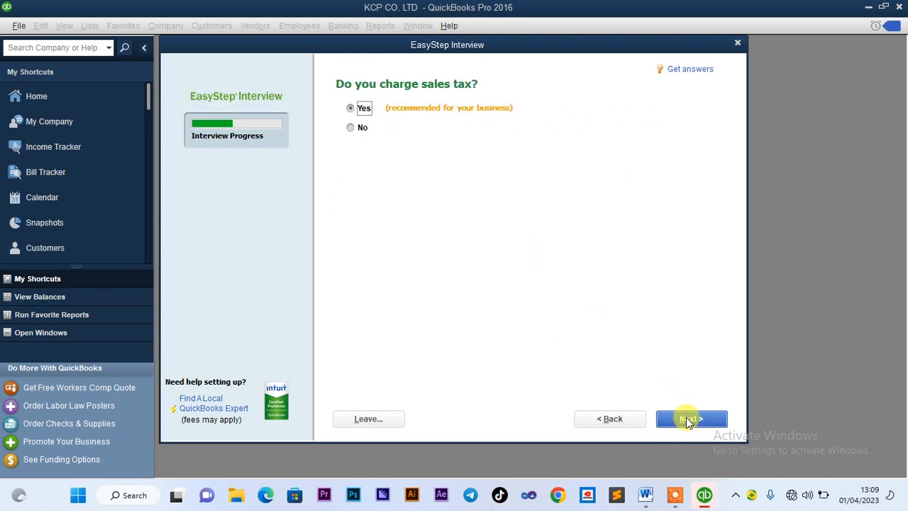
{"action": "left_click", "coordinate": [685, 418]}
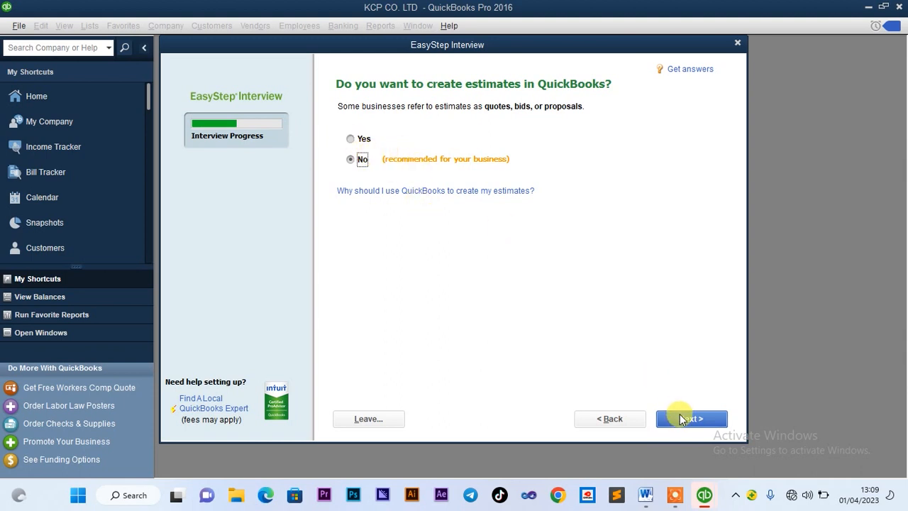
{"action": "left_click", "coordinate": [680, 419]}
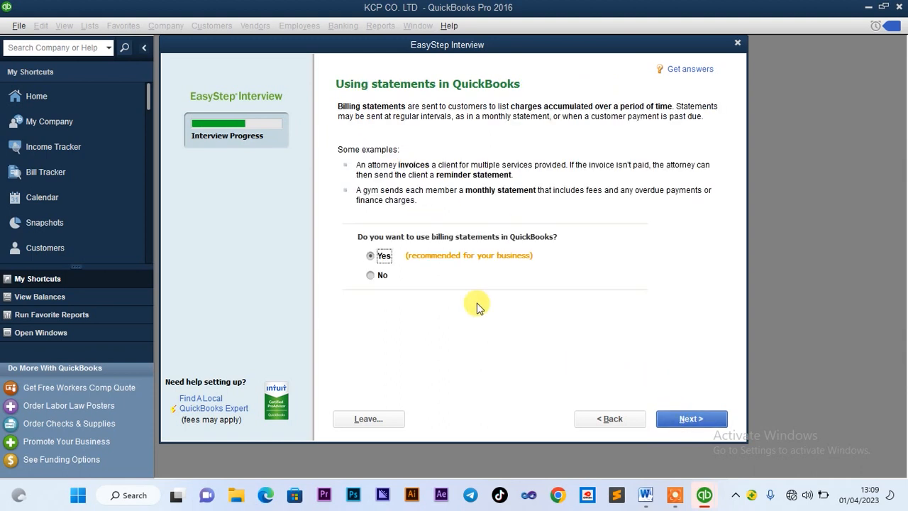
{"action": "left_click", "coordinate": [678, 420]}
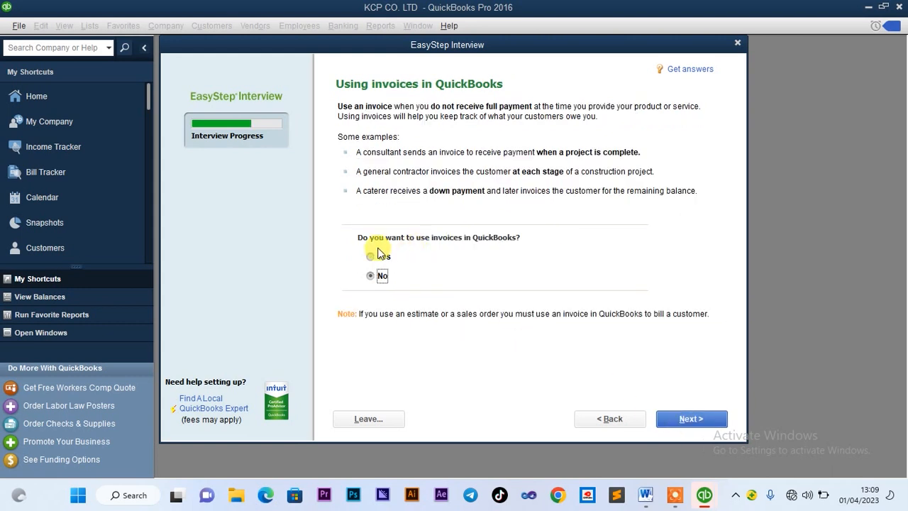
{"action": "left_click", "coordinate": [379, 252]}
{"action": "left_click", "coordinate": [687, 418]}
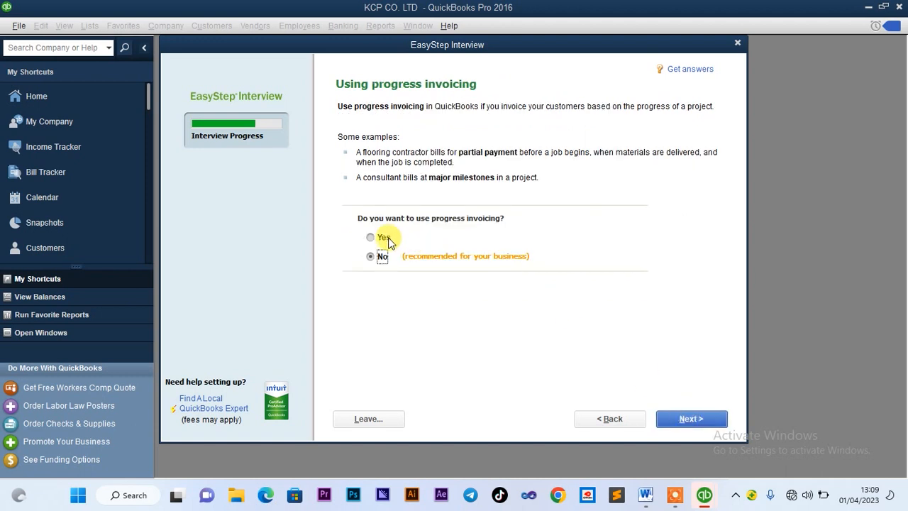
{"action": "left_click", "coordinate": [384, 238]}
{"action": "left_click", "coordinate": [689, 419]}
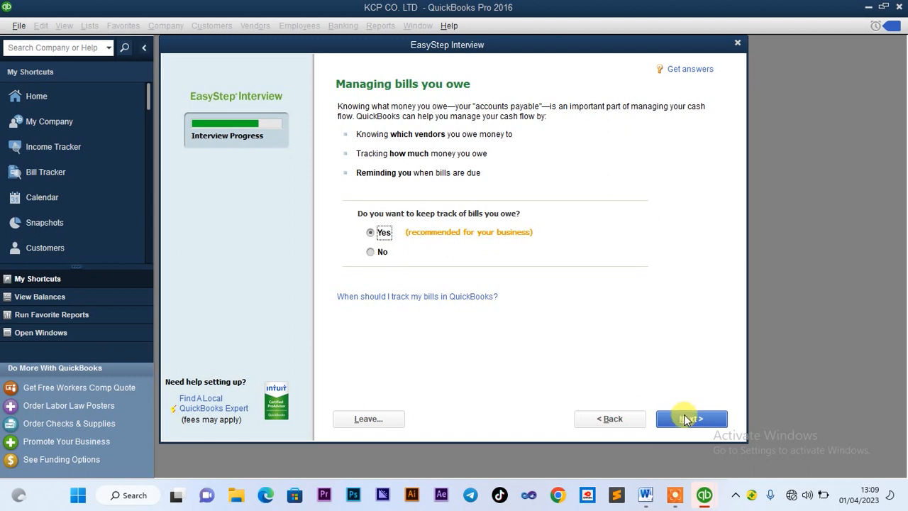
Turn on inventory, declare no employees, accept 01/01/2023 start and recommended accounts
{"action": "left_click", "coordinate": [686, 419]}
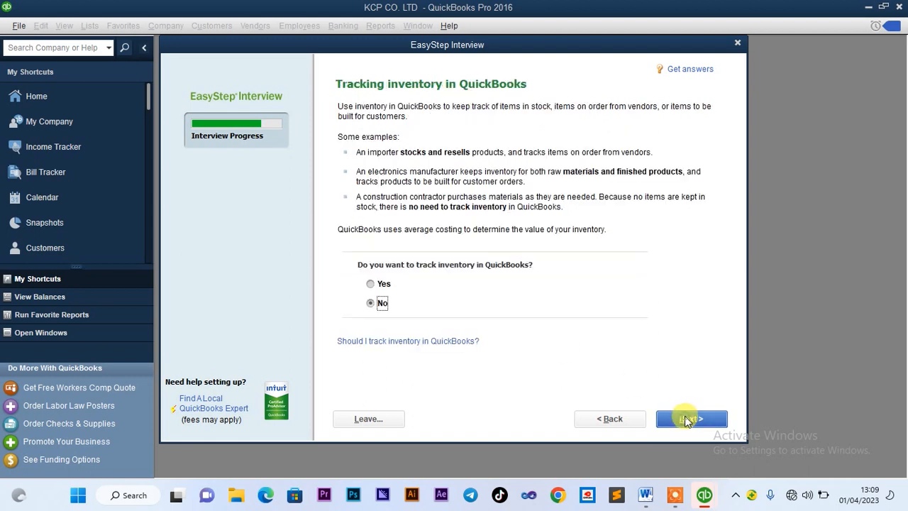
{"action": "left_click", "coordinate": [376, 284]}
{"action": "left_click", "coordinate": [667, 420]}
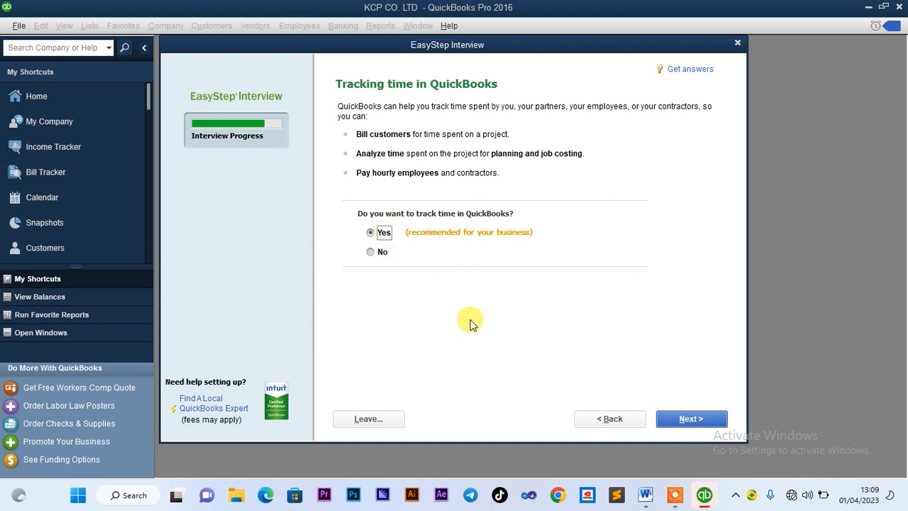
{"action": "left_click", "coordinate": [676, 420]}
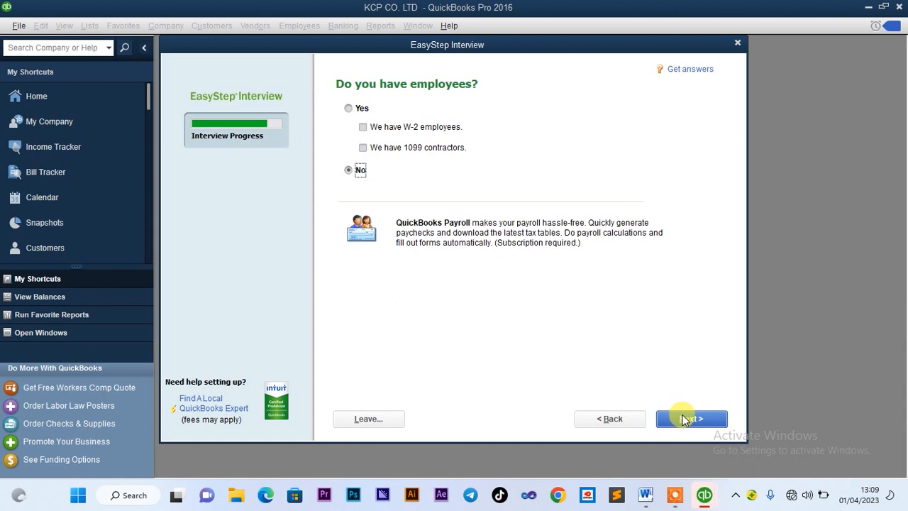
{"action": "left_click", "coordinate": [684, 420]}
{"action": "left_click", "coordinate": [687, 422]}
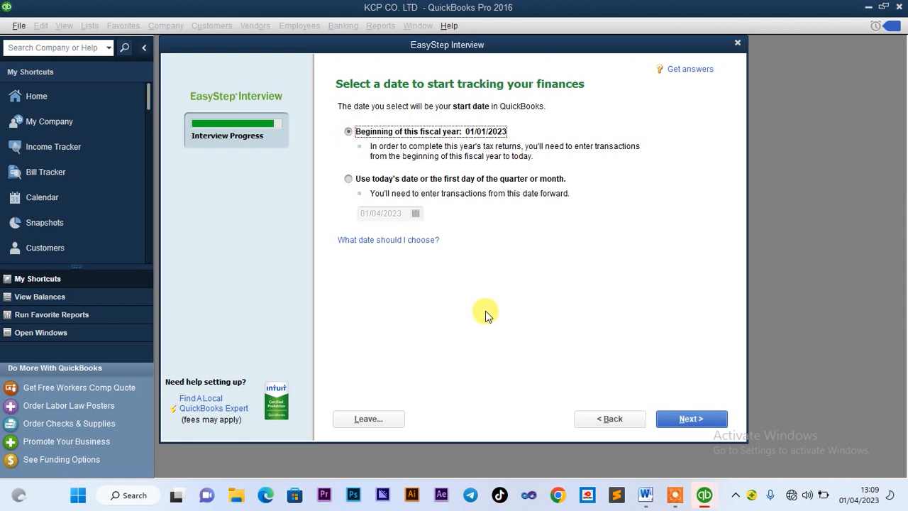
{"action": "left_click", "coordinate": [680, 418]}
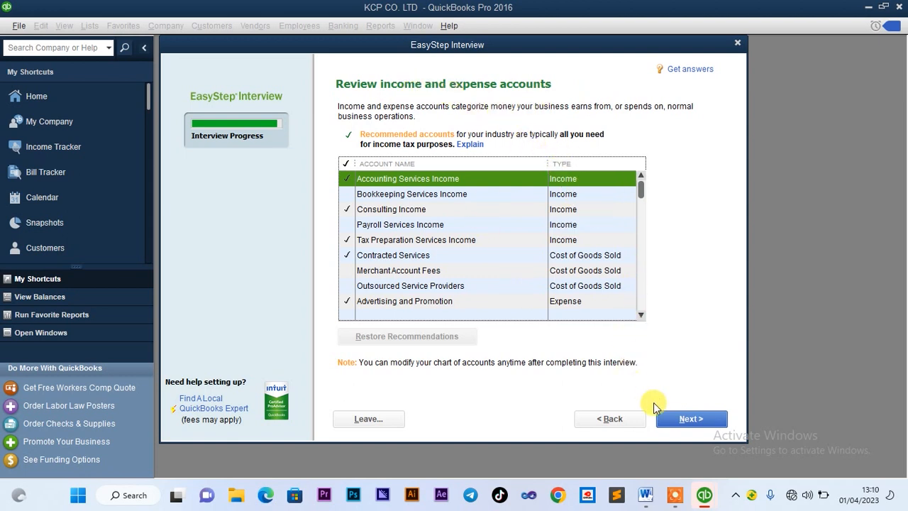
{"action": "left_click", "coordinate": [683, 419]}
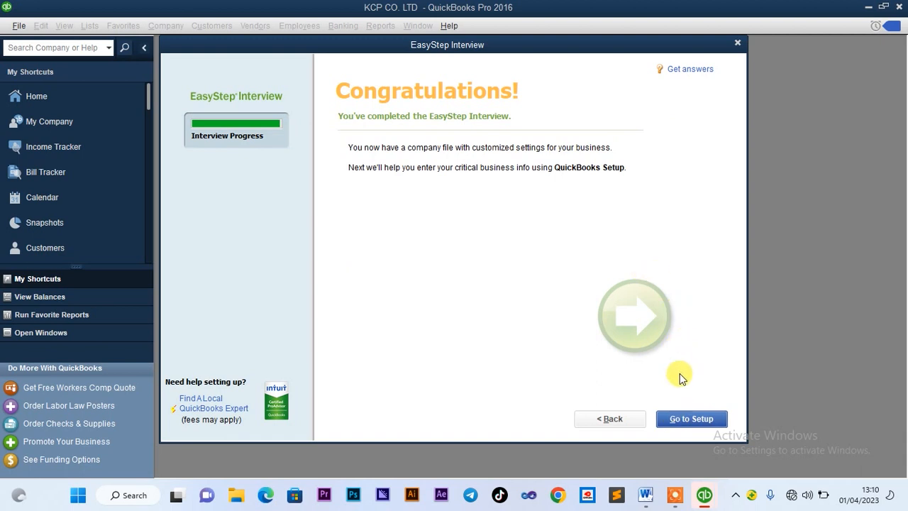
Skip the QuickBooks Setup checklist and start working in KCP CO. LTD
{"action": "left_click", "coordinate": [685, 420]}
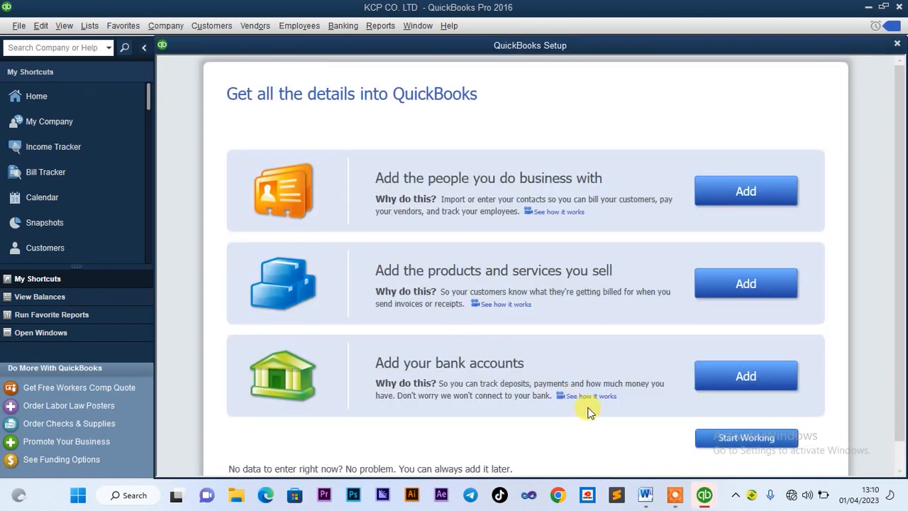
{"action": "left_click", "coordinate": [718, 440]}
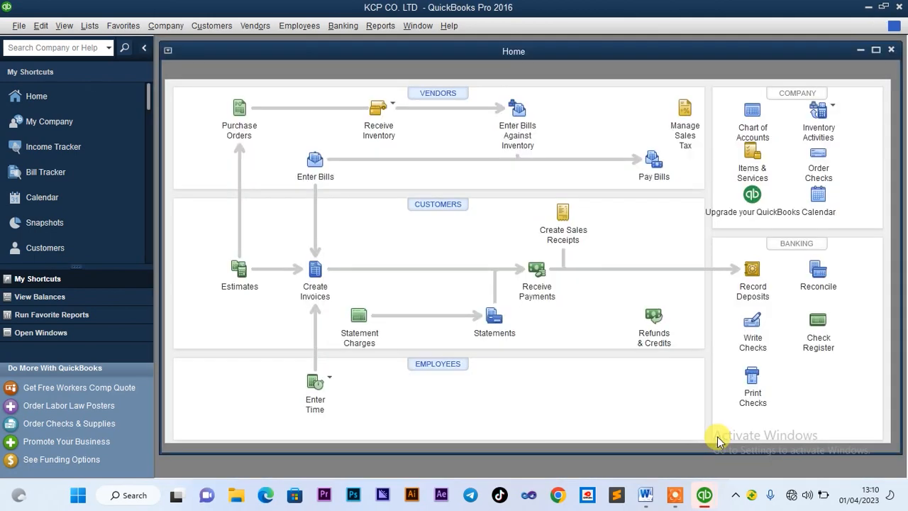
{"action": "mouse_move", "coordinate": [646, 496]}
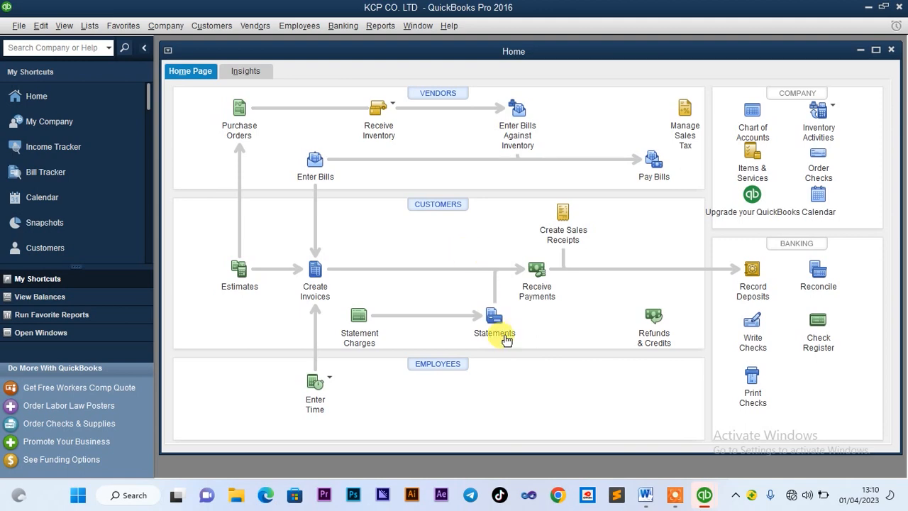
Select 'Delivery Van' in the Word brief's assets list, then return to QuickBooks
{"action": "left_click", "coordinate": [647, 499]}
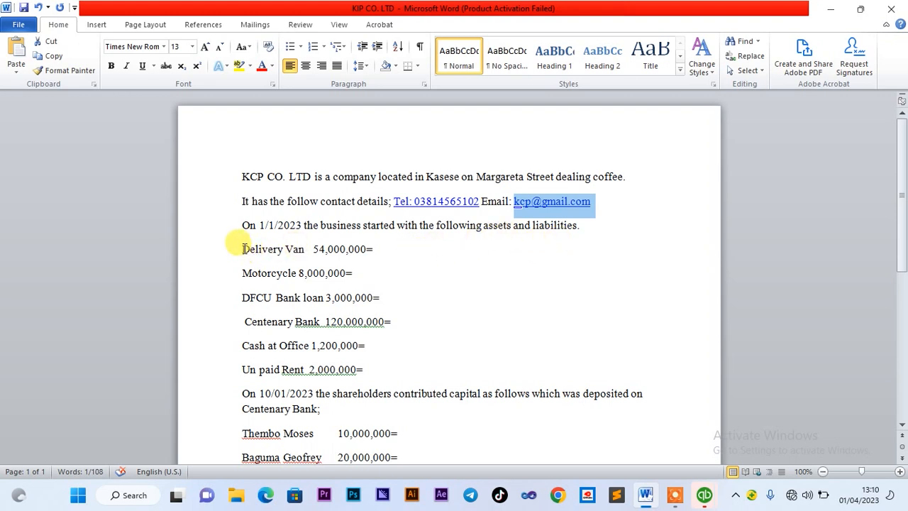
{"action": "left_click_drag", "start_coordinate": [243, 248], "coordinate": [301, 259]}
{"action": "key", "text": "ctrl+c"}
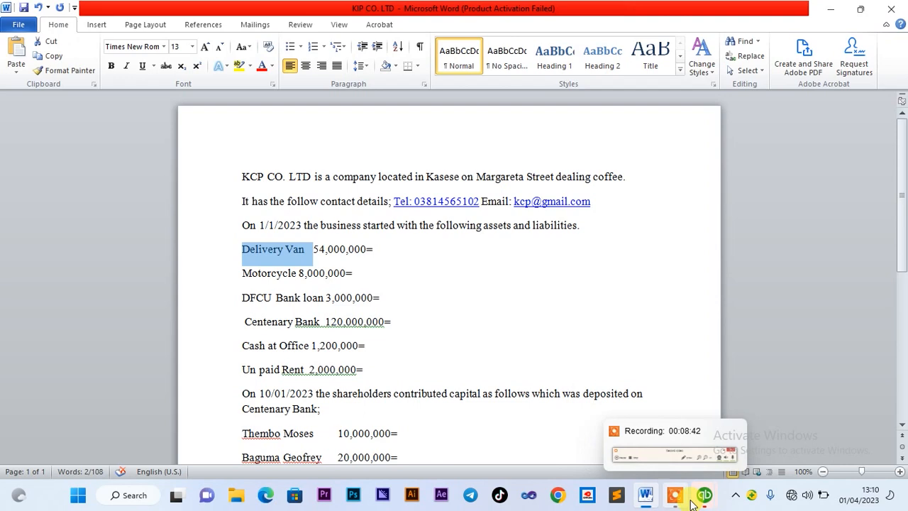
{"action": "mouse_move", "coordinate": [705, 501]}
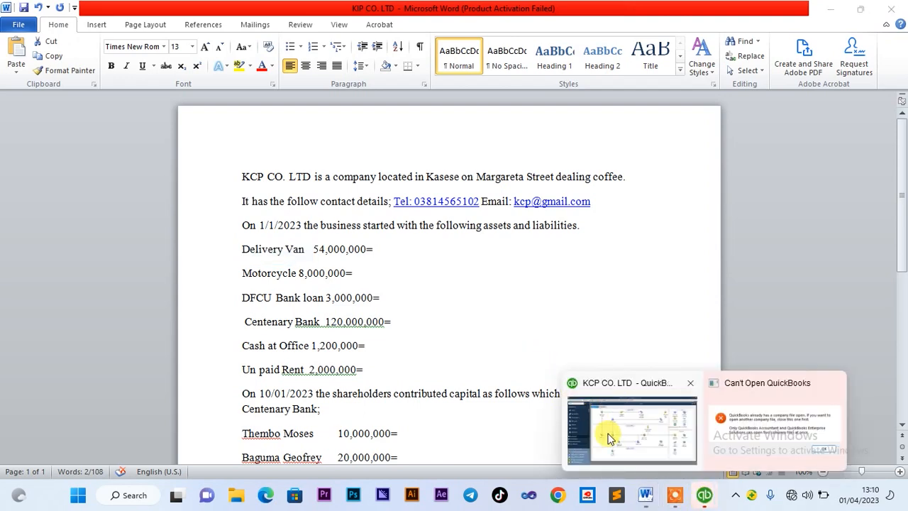
{"action": "left_click", "coordinate": [608, 433]}
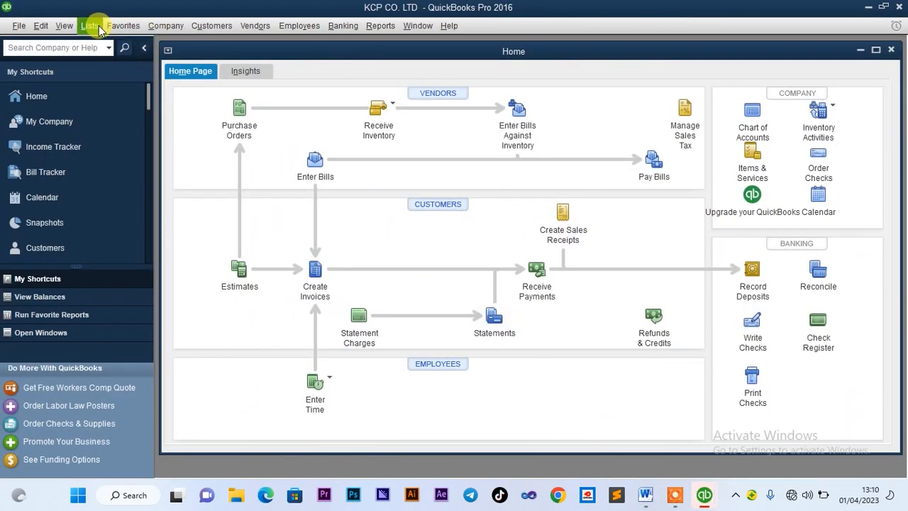
From the Chart of Accounts, start a Fixed Asset account named Delivery Van and open its opening balance
{"action": "left_click", "coordinate": [91, 27]}
{"action": "left_click", "coordinate": [103, 41]}
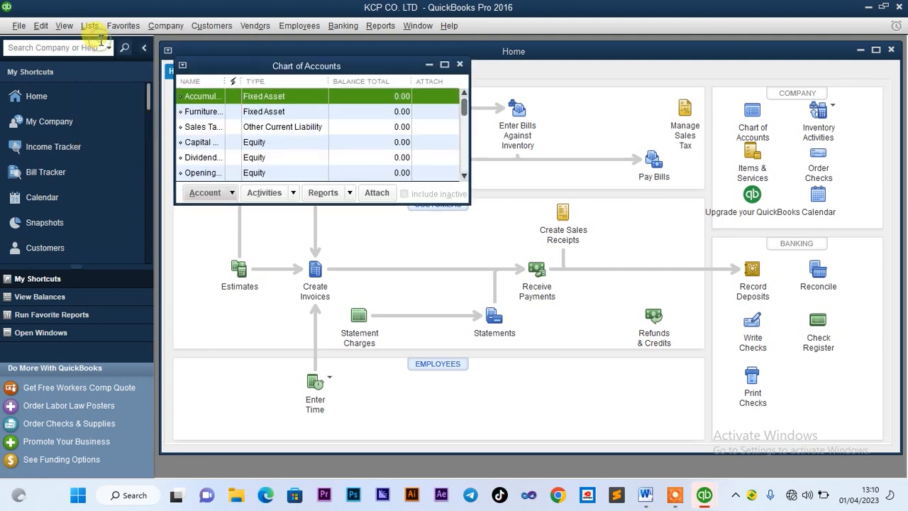
{"action": "left_click", "coordinate": [206, 193]}
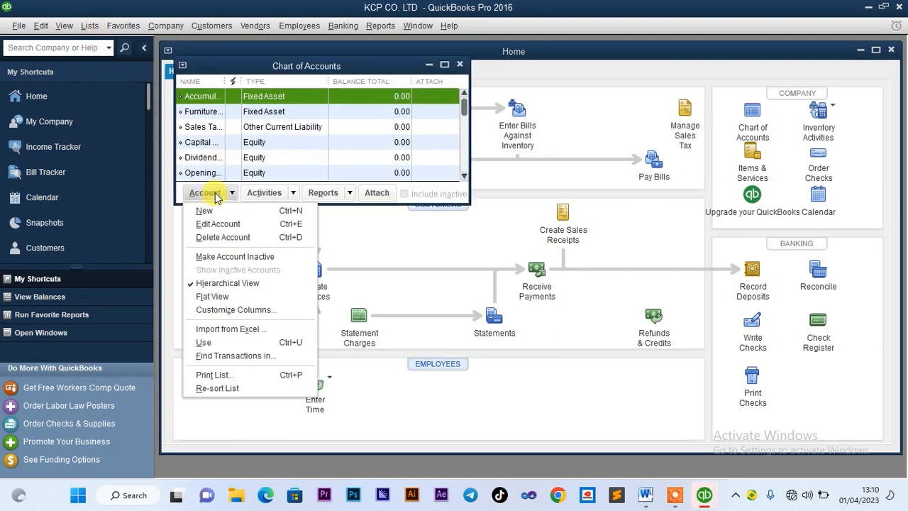
{"action": "left_click", "coordinate": [205, 211]}
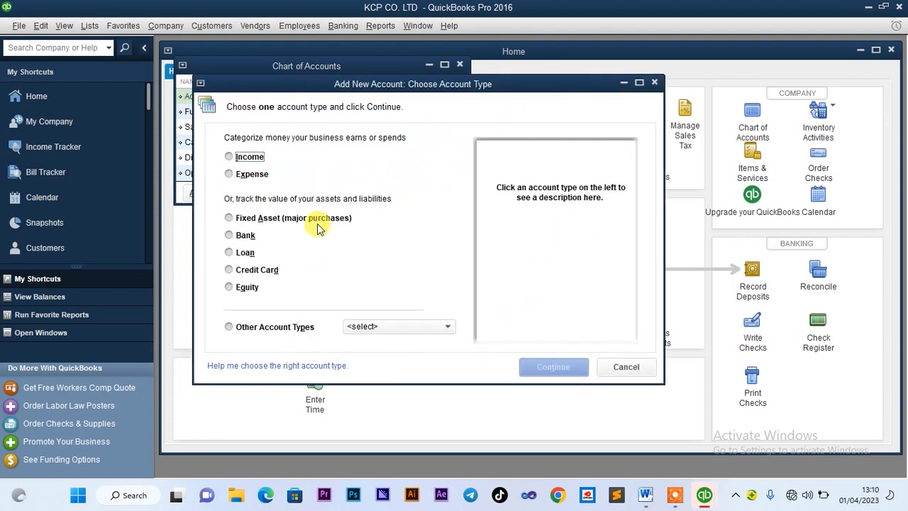
{"action": "left_click", "coordinate": [229, 218]}
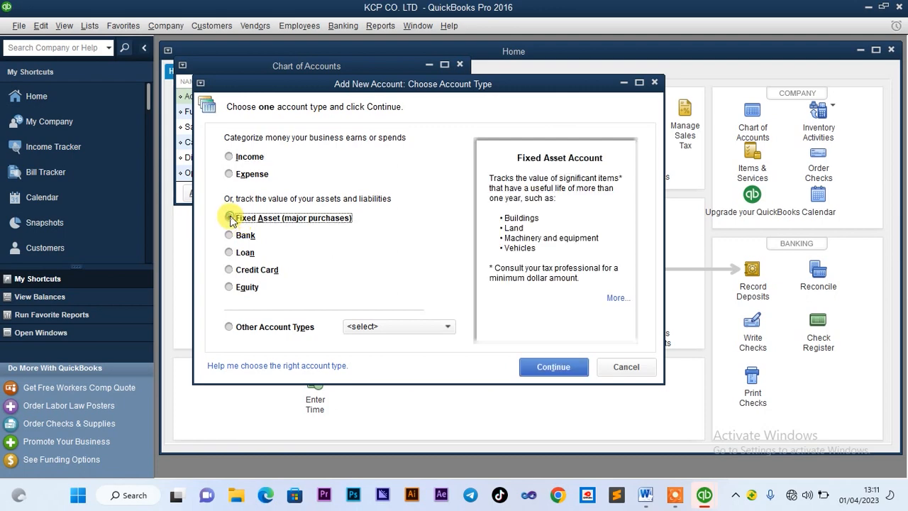
{"action": "left_click", "coordinate": [537, 366]}
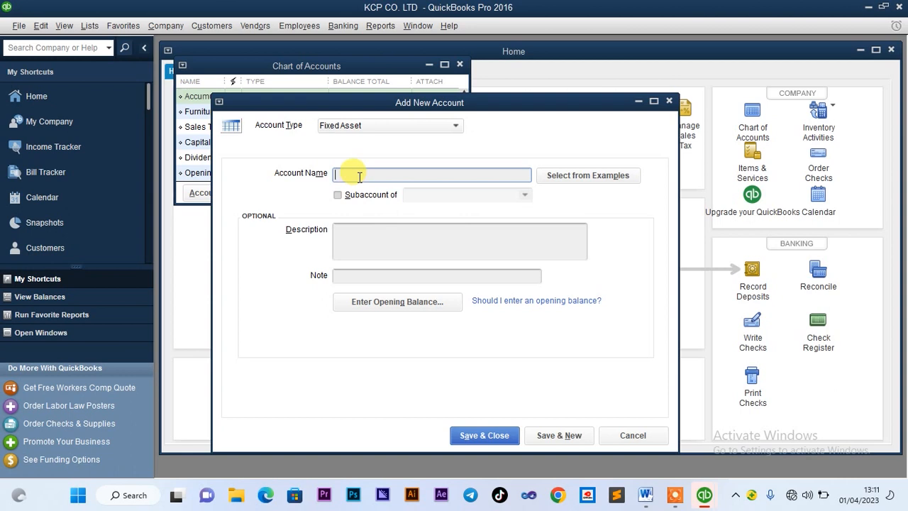
{"action": "right_click", "coordinate": [359, 177]}
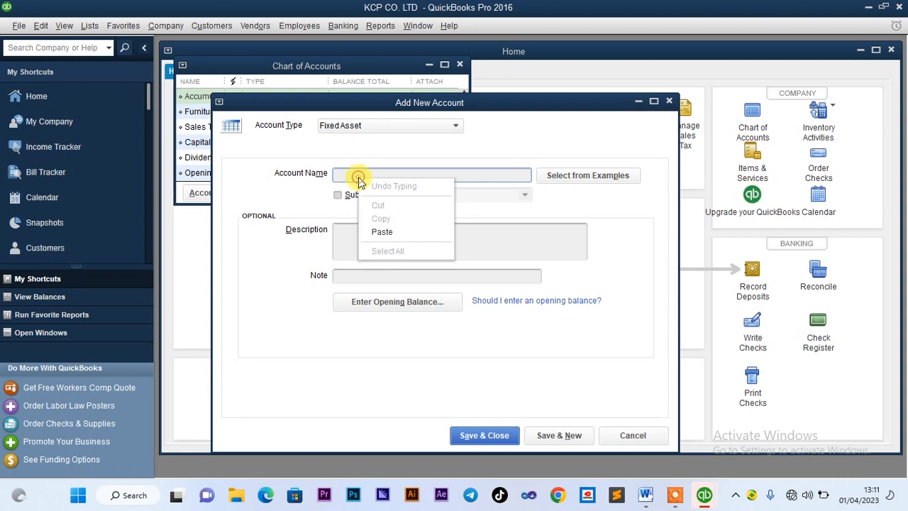
{"action": "left_click", "coordinate": [383, 232]}
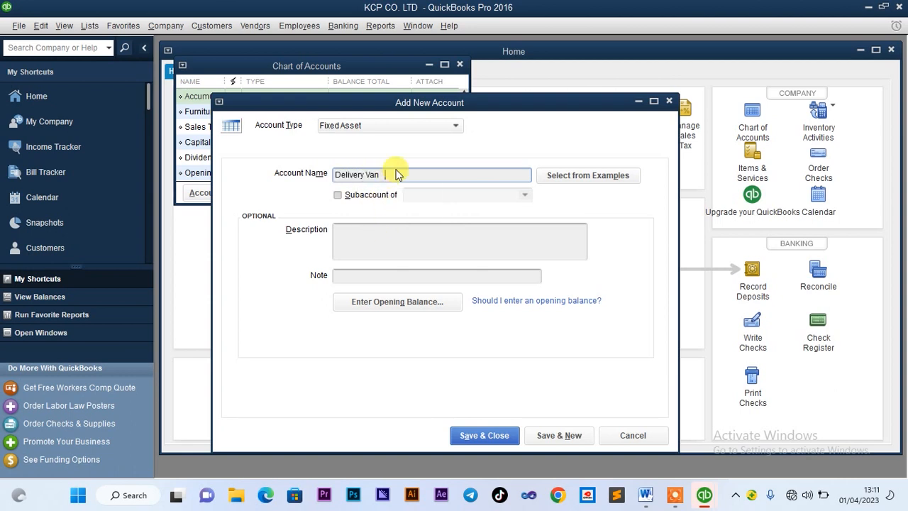
{"action": "left_click", "coordinate": [376, 303]}
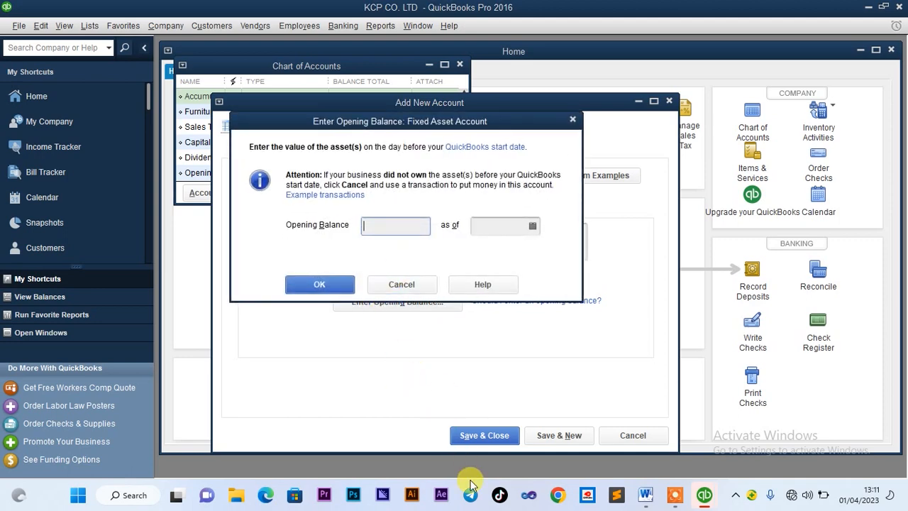
Check the Delivery Van value in the Word brief and return to QuickBooks
{"action": "left_click", "coordinate": [595, 426]}
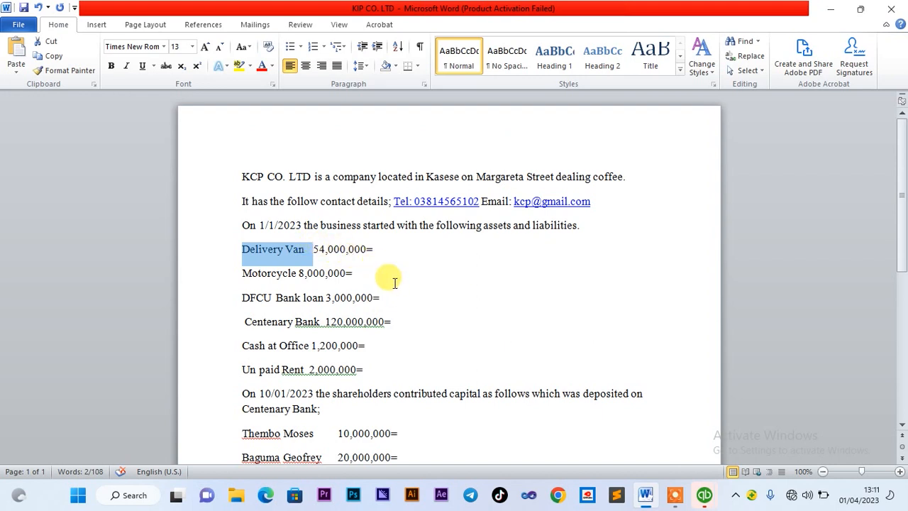
{"action": "mouse_move", "coordinate": [707, 497]}
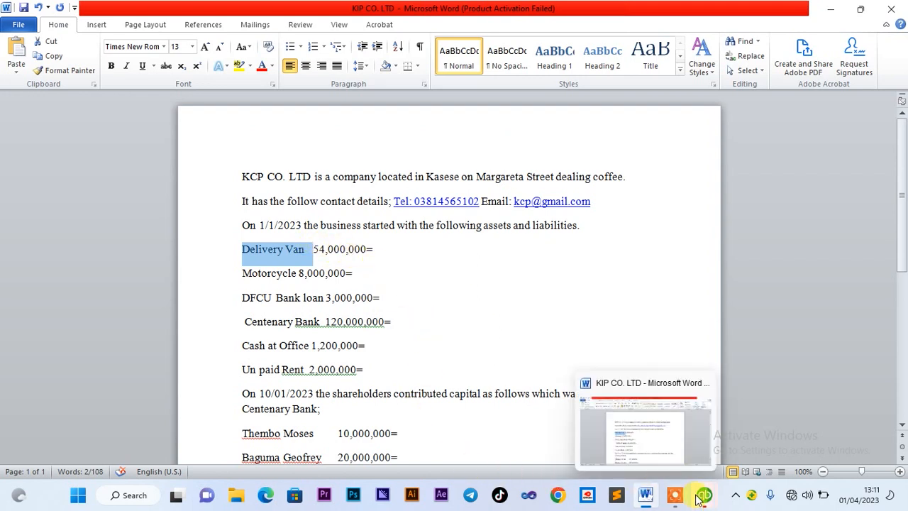
{"action": "left_click", "coordinate": [658, 449]}
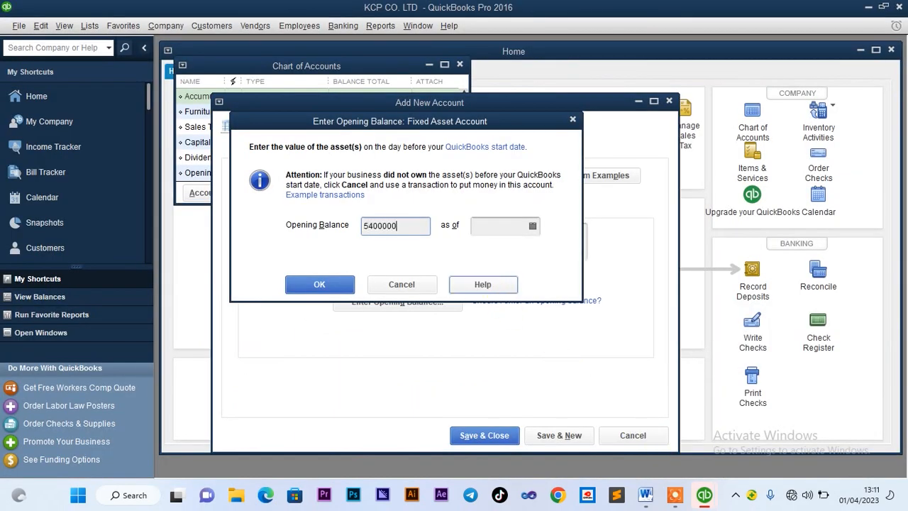
Date the 54,000,000 opening balance 01/01/2023 and save the Delivery Van account
{"action": "left_click", "coordinate": [500, 228]}
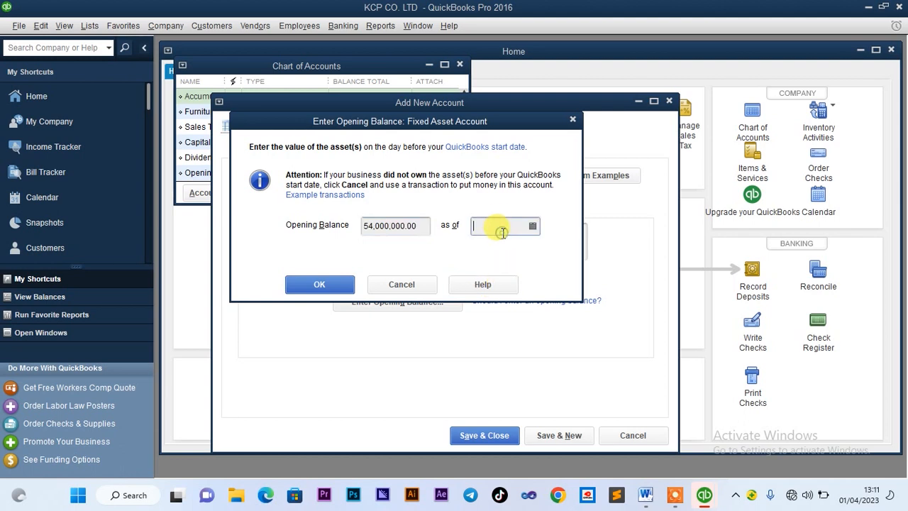
{"action": "left_click", "coordinate": [532, 227]}
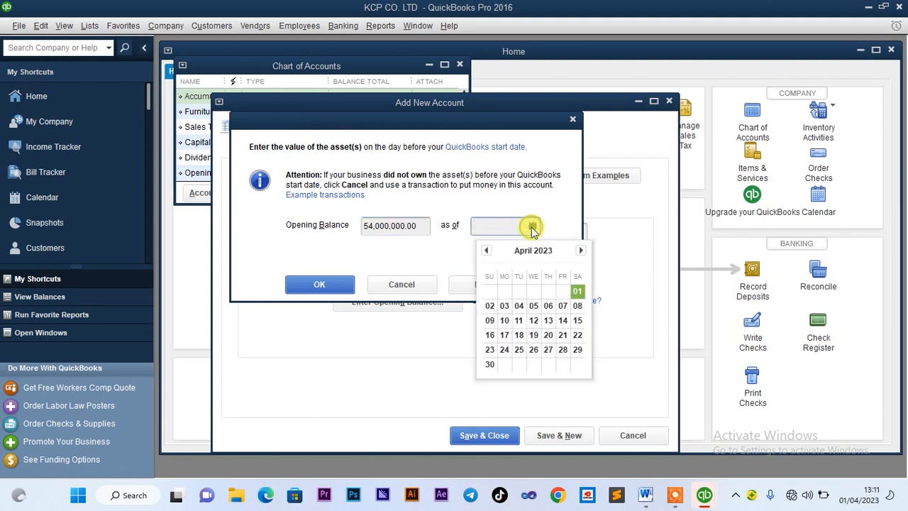
{"action": "left_click", "coordinate": [486, 251]}
{"action": "left_click", "coordinate": [486, 252]}
{"action": "left_click", "coordinate": [486, 251]}
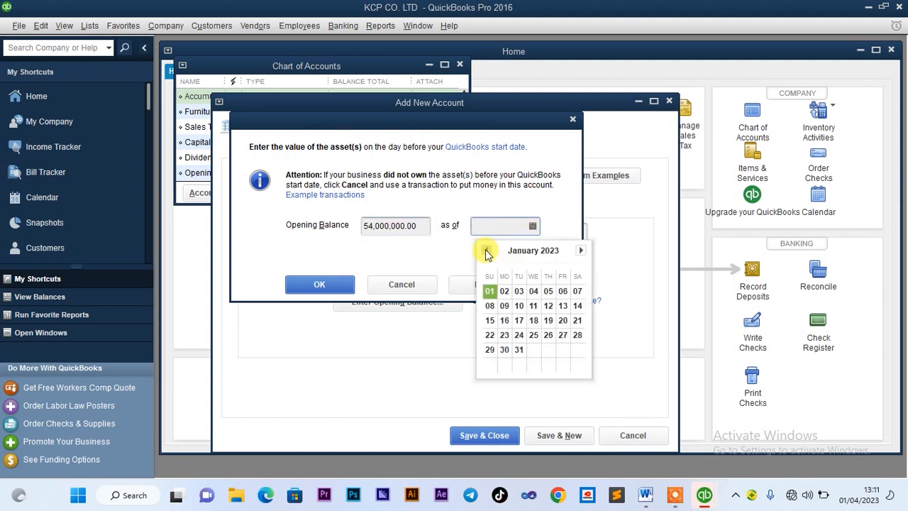
{"action": "left_click", "coordinate": [490, 292]}
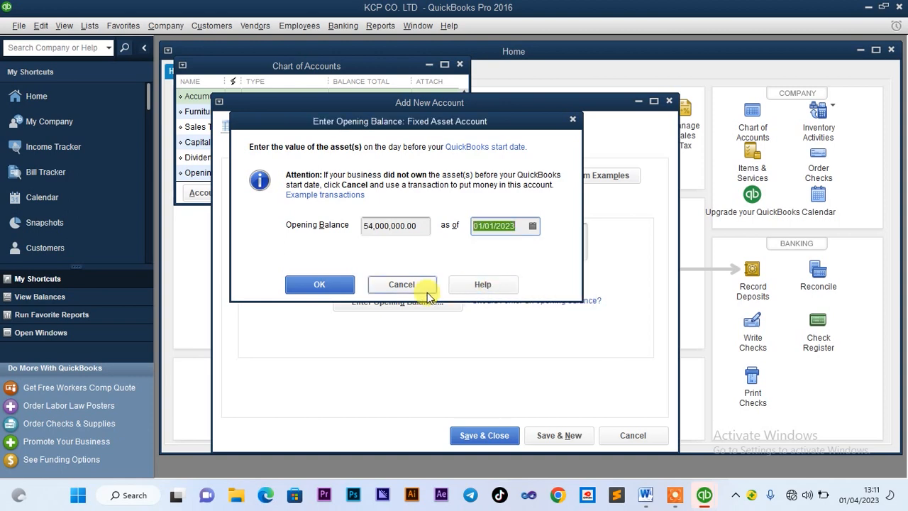
{"action": "left_click", "coordinate": [319, 285]}
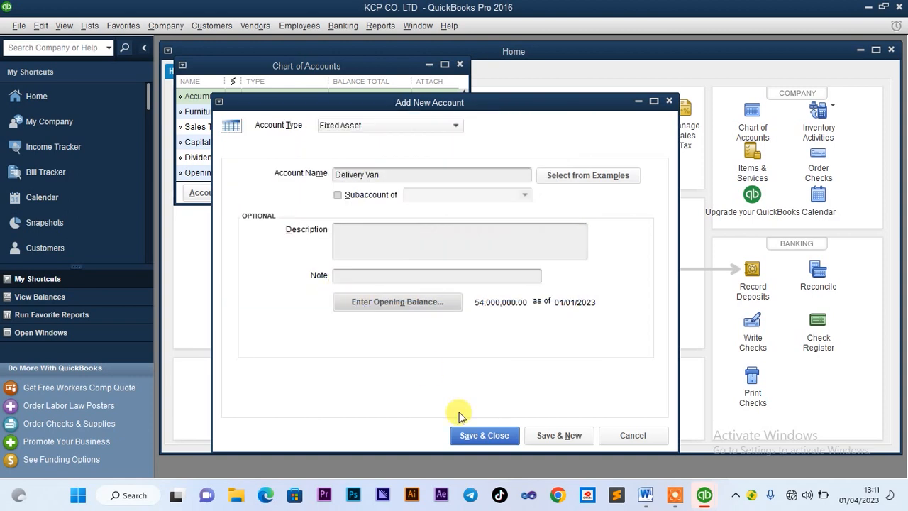
{"action": "left_click", "coordinate": [474, 435]}
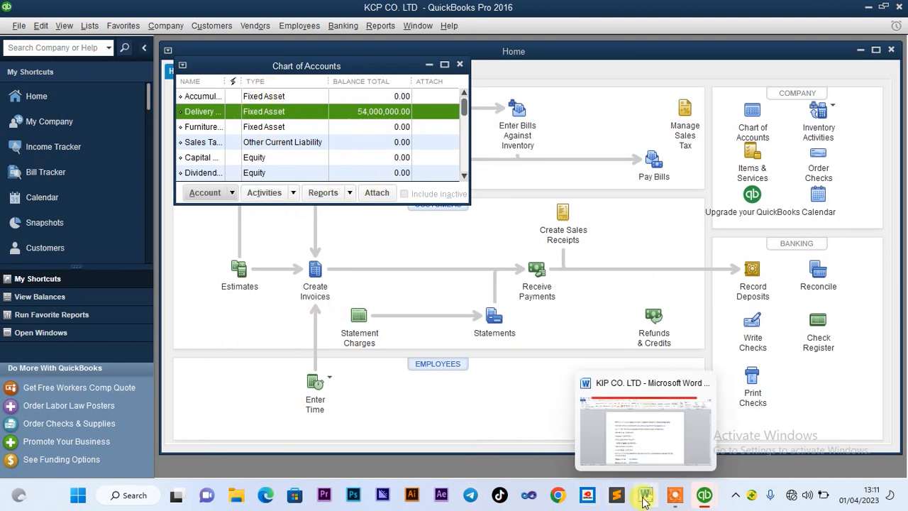
Highlight the Motorcycle entry in the Word asset list, then start a new QuickBooks account
{"action": "left_click", "coordinate": [645, 429]}
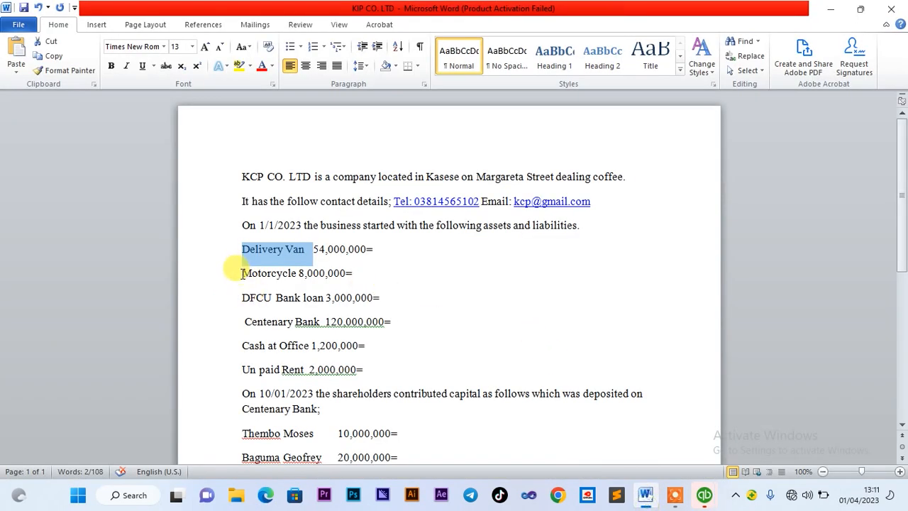
{"action": "left_click_drag", "start_coordinate": [243, 273], "coordinate": [296, 279]}
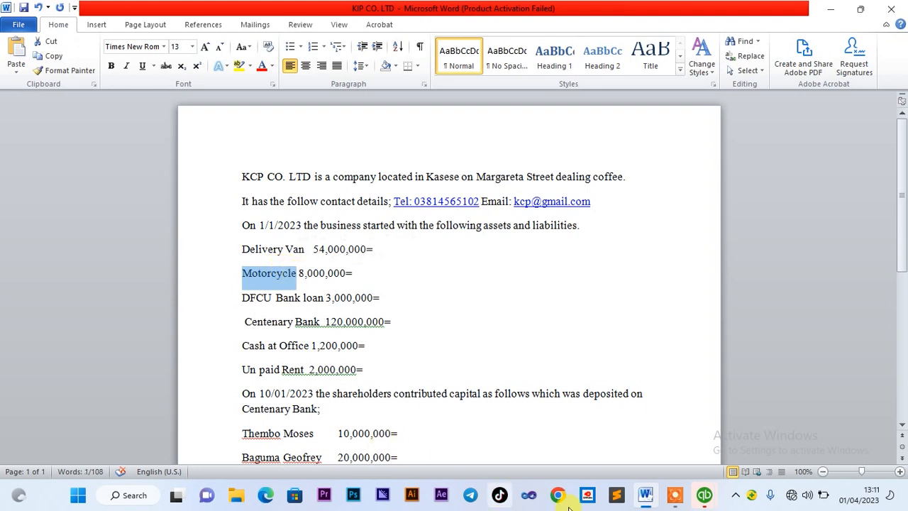
{"action": "mouse_move", "coordinate": [703, 498]}
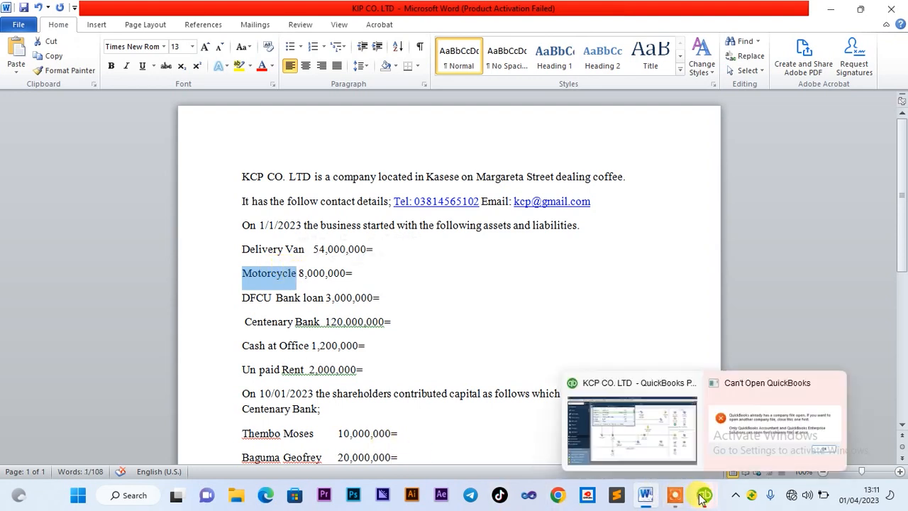
{"action": "left_click", "coordinate": [606, 431]}
{"action": "left_click", "coordinate": [205, 193]}
{"action": "left_click", "coordinate": [220, 213]}
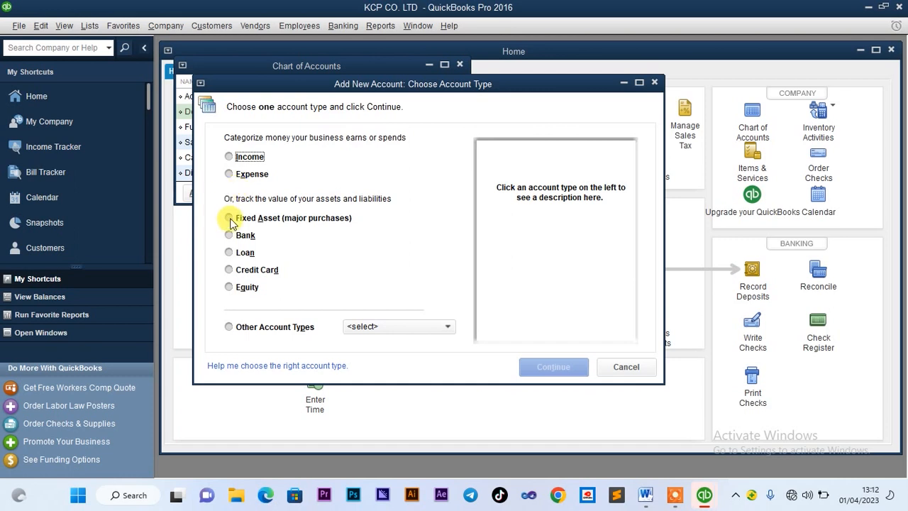
Add a Motorcycle Fixed Asset account with an 8,000,000 opening balance as of 01/01/2023
{"action": "left_click", "coordinate": [230, 220]}
{"action": "left_click", "coordinate": [554, 366]}
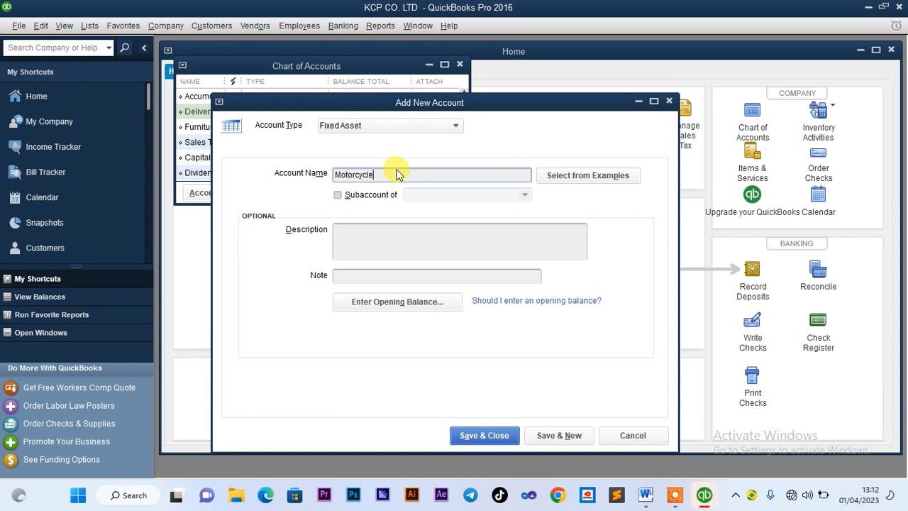
{"action": "left_click", "coordinate": [375, 303]}
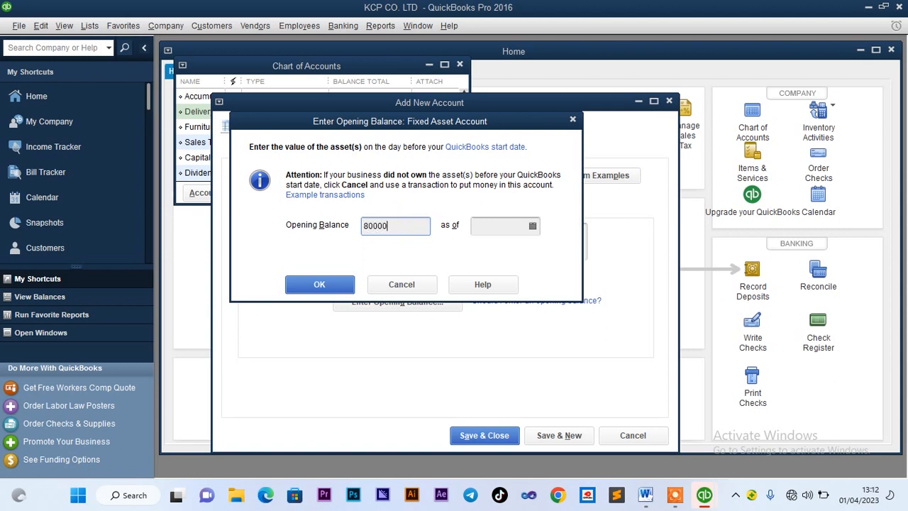
{"action": "type", "text": "8000000"}
{"action": "left_click", "coordinate": [483, 225]}
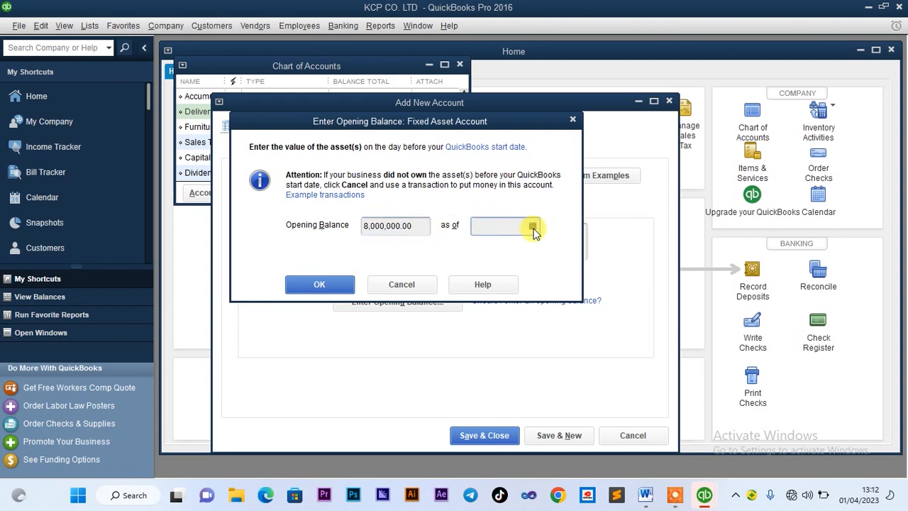
{"action": "left_click", "coordinate": [533, 226]}
{"action": "left_click", "coordinate": [483, 251]}
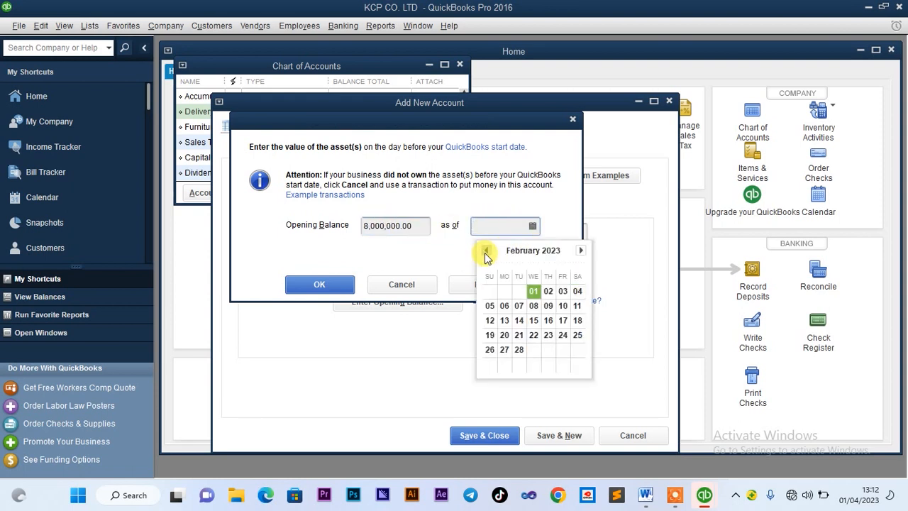
{"action": "left_click", "coordinate": [485, 252]}
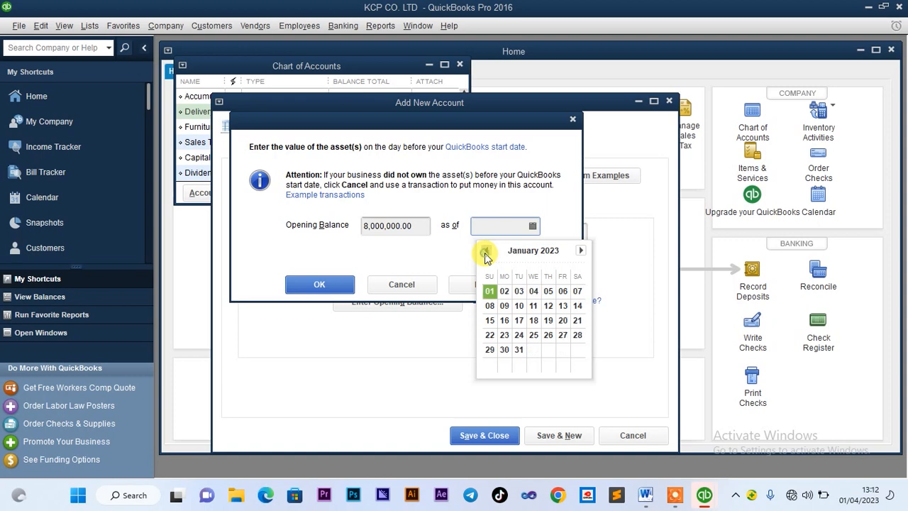
{"action": "left_click", "coordinate": [489, 292]}
{"action": "left_click", "coordinate": [319, 284]}
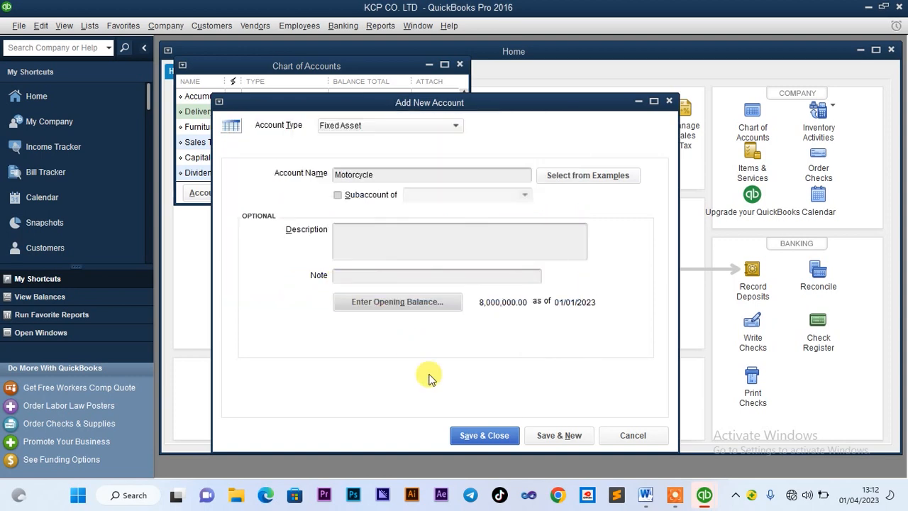
{"action": "left_click", "coordinate": [480, 439]}
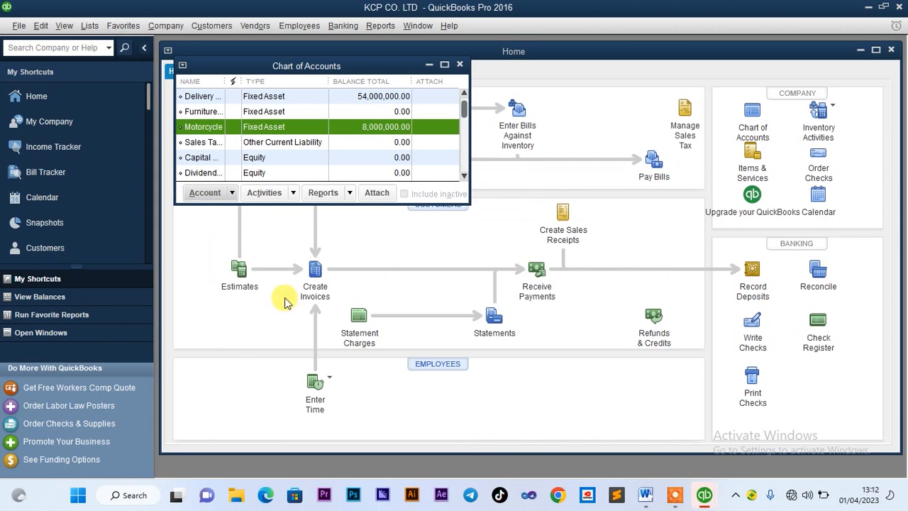
{"action": "left_click", "coordinate": [647, 503]}
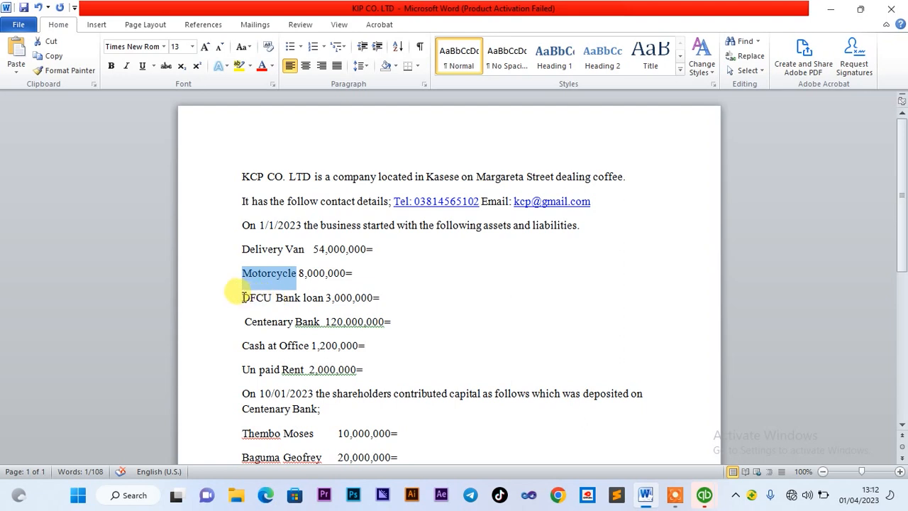
{"action": "left_click_drag", "start_coordinate": [242, 297], "coordinate": [321, 303]}
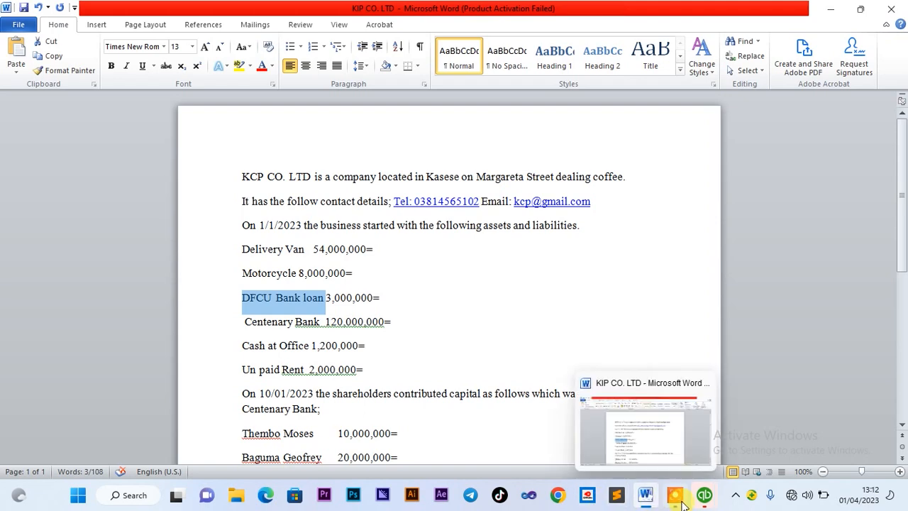
{"action": "left_click", "coordinate": [704, 494]}
{"action": "left_click", "coordinate": [595, 425]}
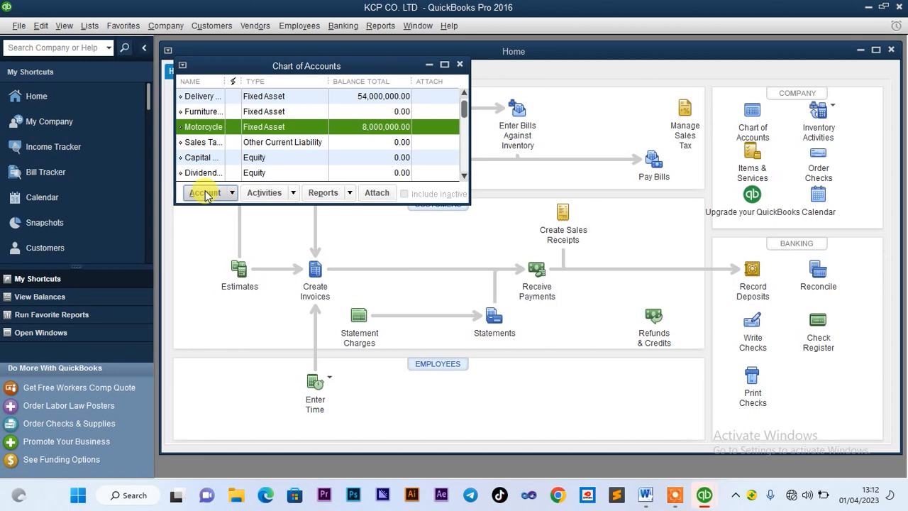
Start a new Loan account named DFCU Bank loan with Ctrl+N and open its opening balance
{"action": "key", "text": "ctrl+n"}
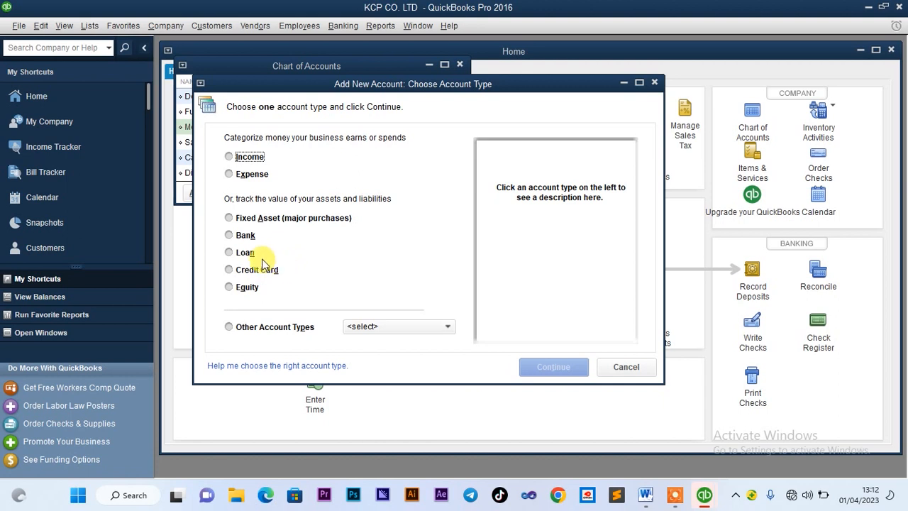
{"action": "left_click", "coordinate": [230, 254]}
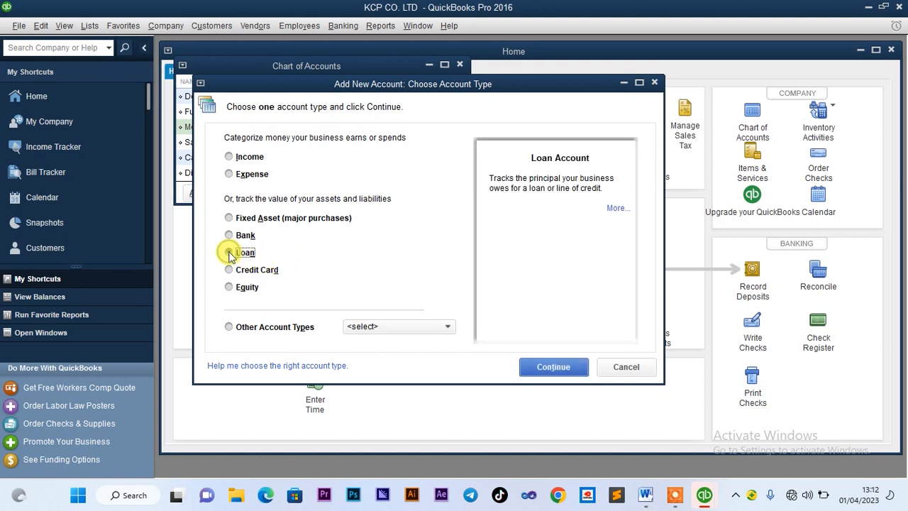
{"action": "left_click", "coordinate": [548, 369]}
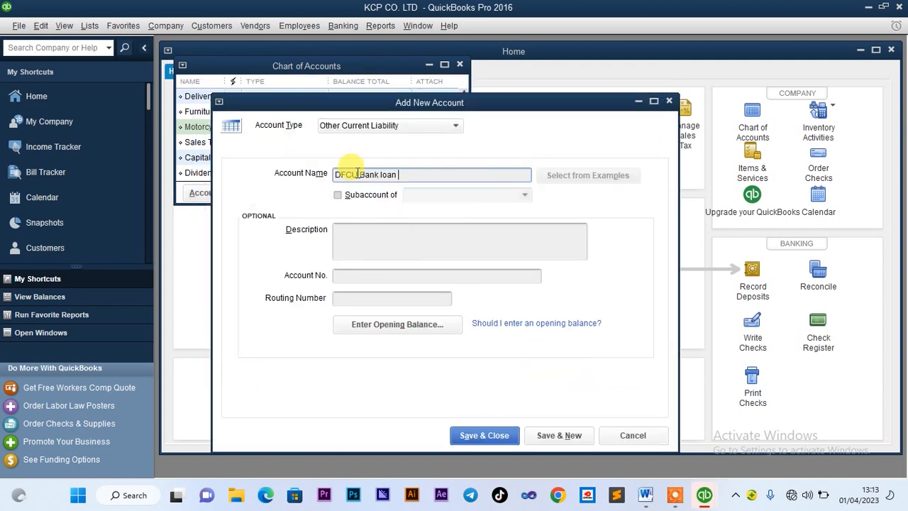
{"action": "left_click", "coordinate": [389, 326]}
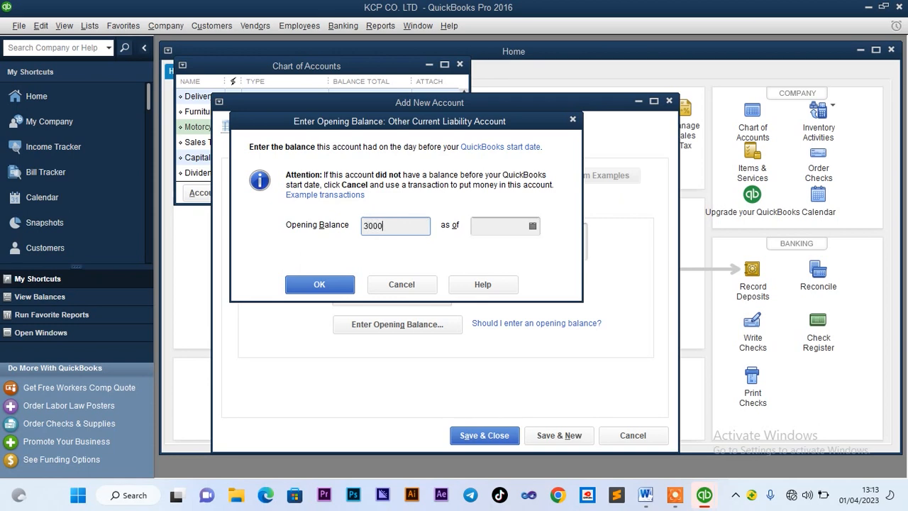
Date the 3,000,000 balance 01/01/2023, save the DFCU Bank loan account, and bring Word forward
{"action": "left_click", "coordinate": [490, 225]}
{"action": "left_click", "coordinate": [532, 226]}
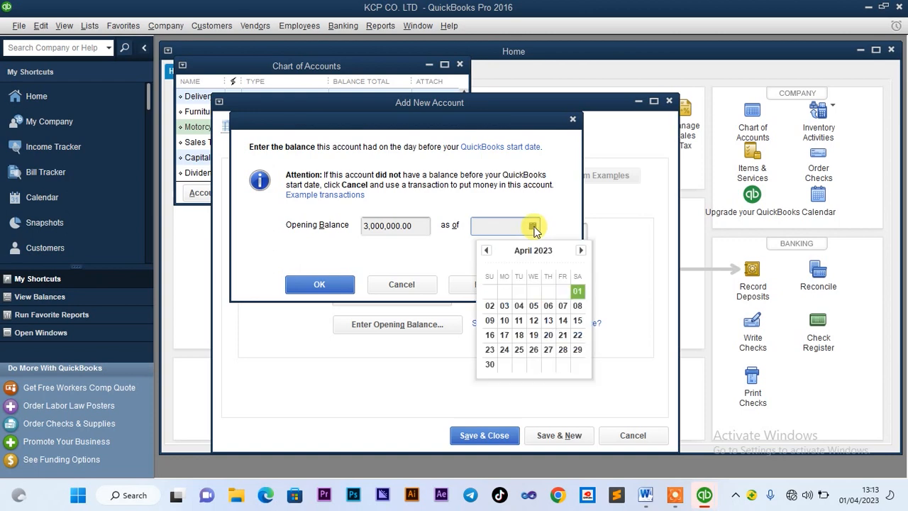
{"action": "left_click", "coordinate": [487, 250]}
{"action": "left_click", "coordinate": [486, 251]}
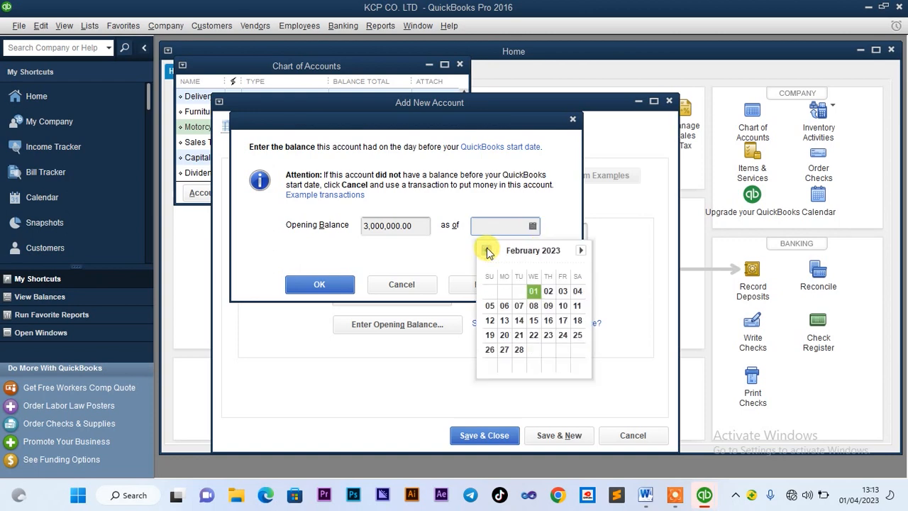
{"action": "left_click", "coordinate": [487, 250]}
{"action": "left_click", "coordinate": [491, 292]}
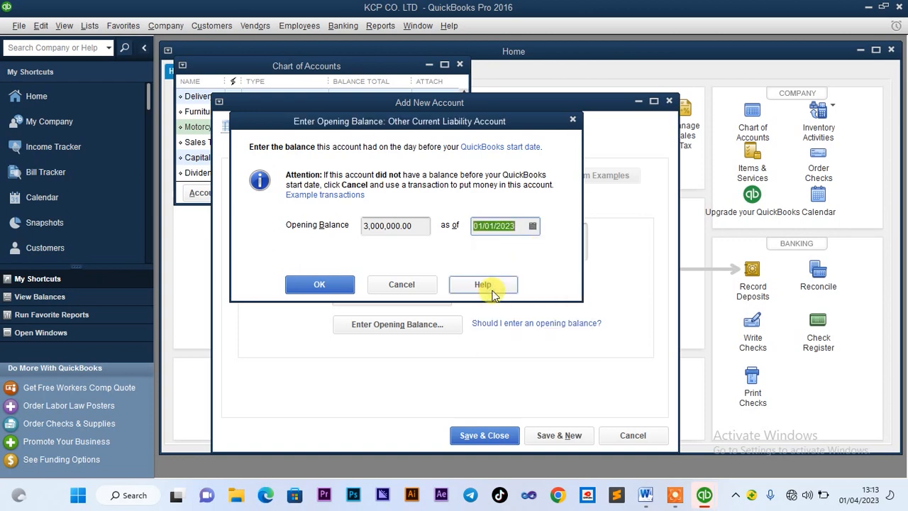
{"action": "left_click", "coordinate": [336, 284]}
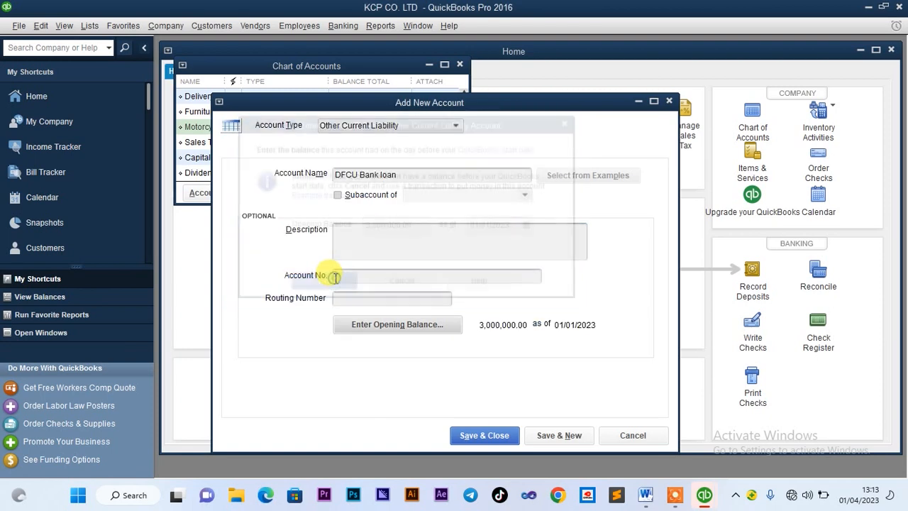
{"action": "left_click", "coordinate": [471, 436]}
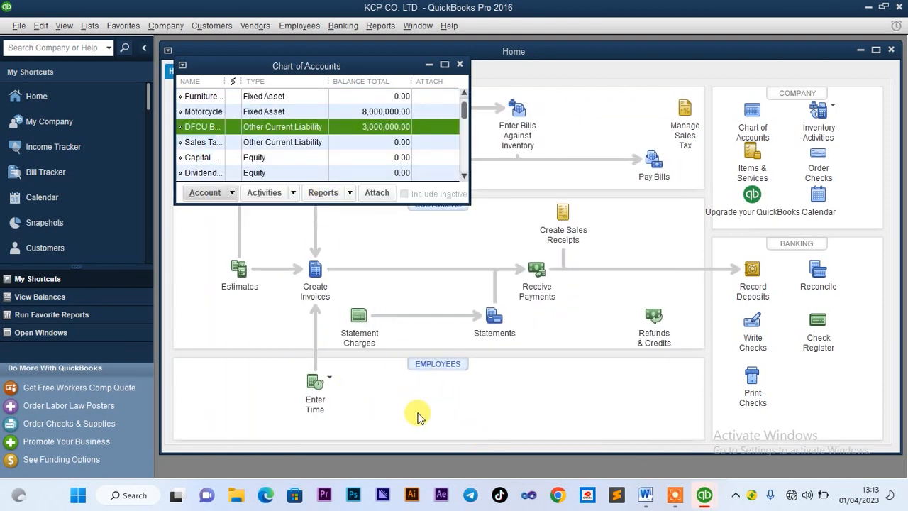
{"action": "left_click", "coordinate": [646, 497]}
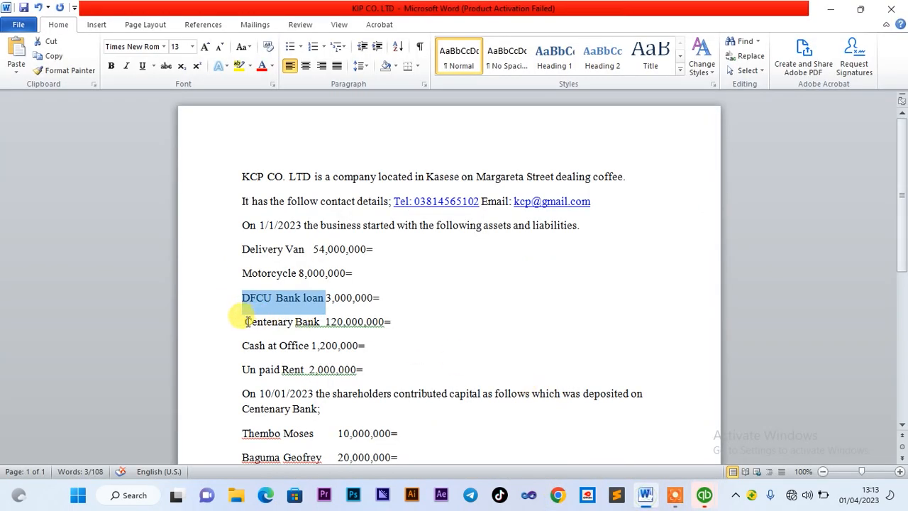
Select the Centenary Bank 120,000,000 line in Word and return to QuickBooks
{"action": "left_click_drag", "start_coordinate": [245, 321], "coordinate": [316, 333]}
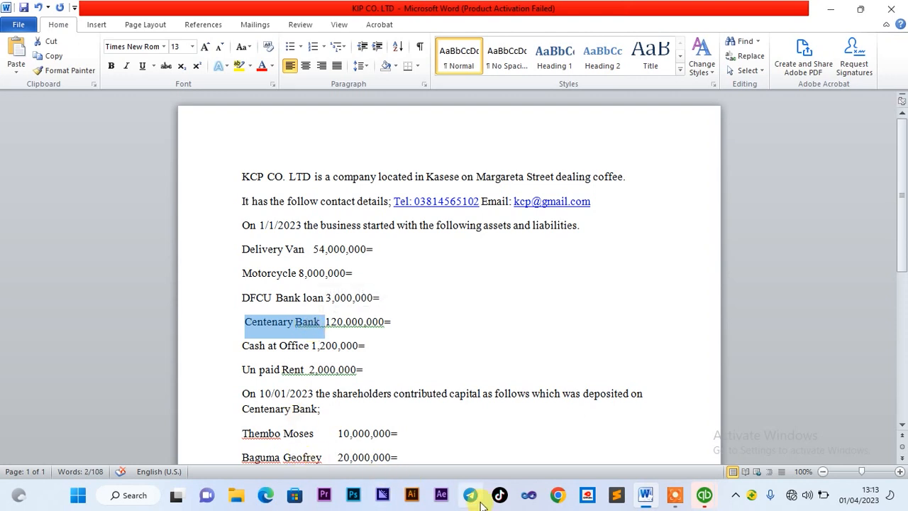
{"action": "left_click", "coordinate": [701, 501]}
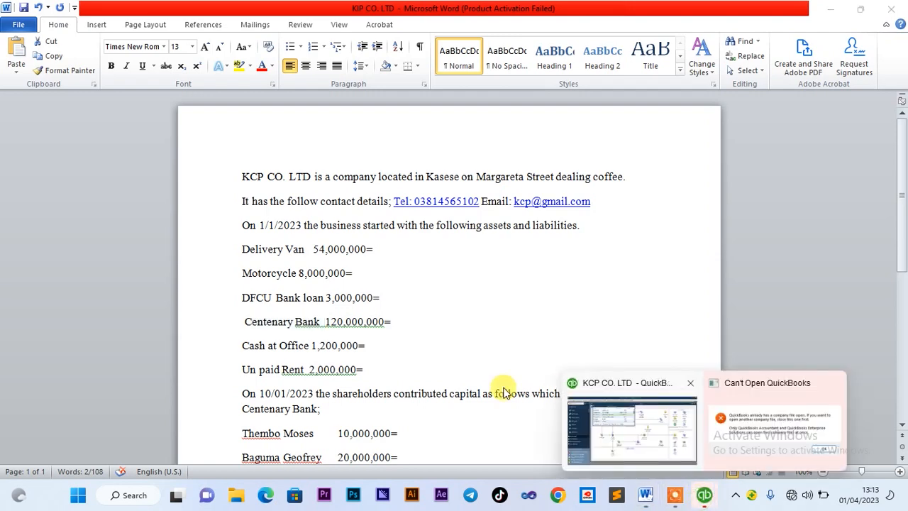
{"action": "left_click", "coordinate": [568, 424]}
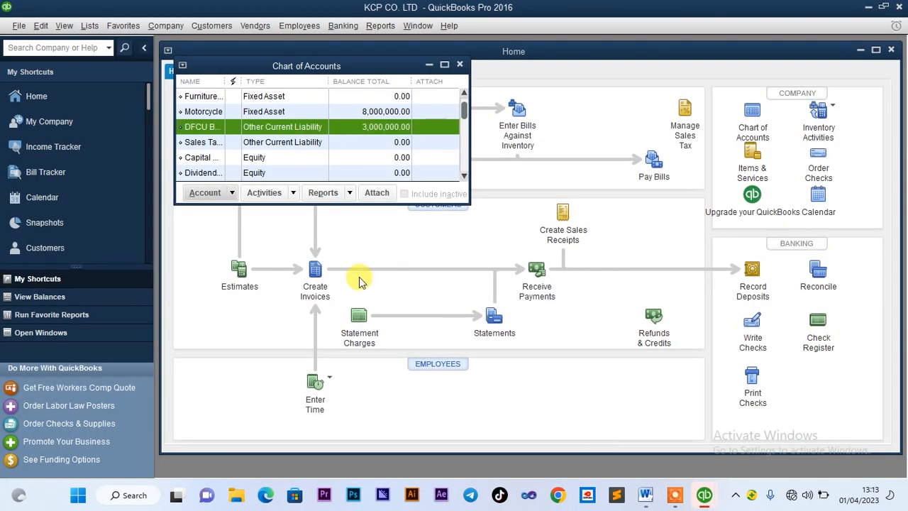
Start a new Bank account named Centenary Bank and open its opening balance entry
{"action": "left_click", "coordinate": [209, 194]}
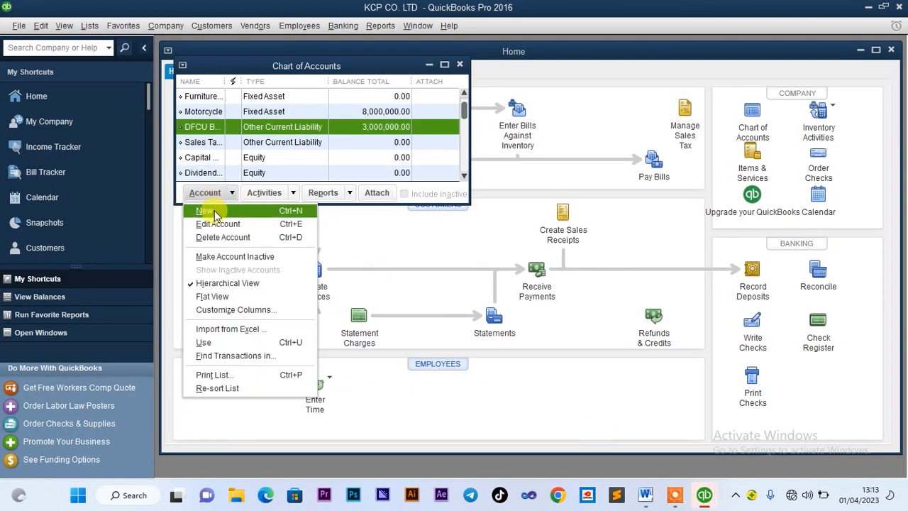
{"action": "left_click", "coordinate": [212, 210]}
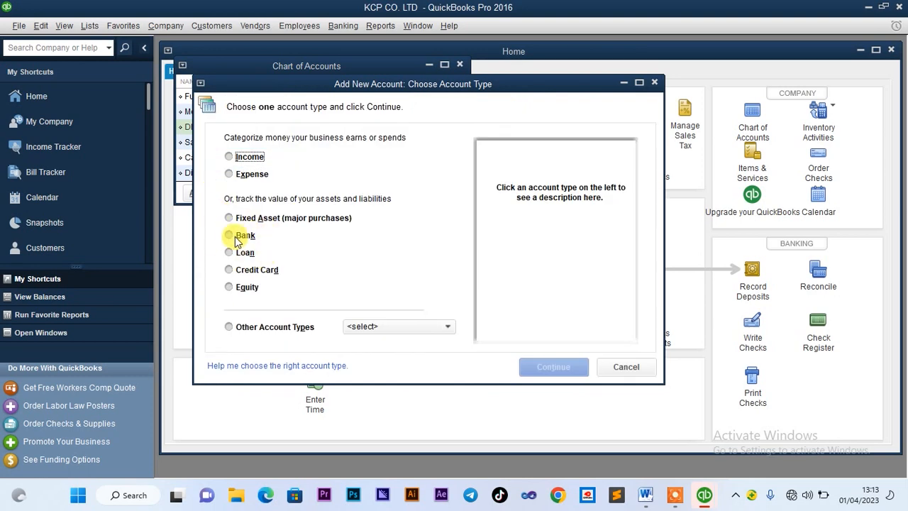
{"action": "left_click", "coordinate": [230, 236]}
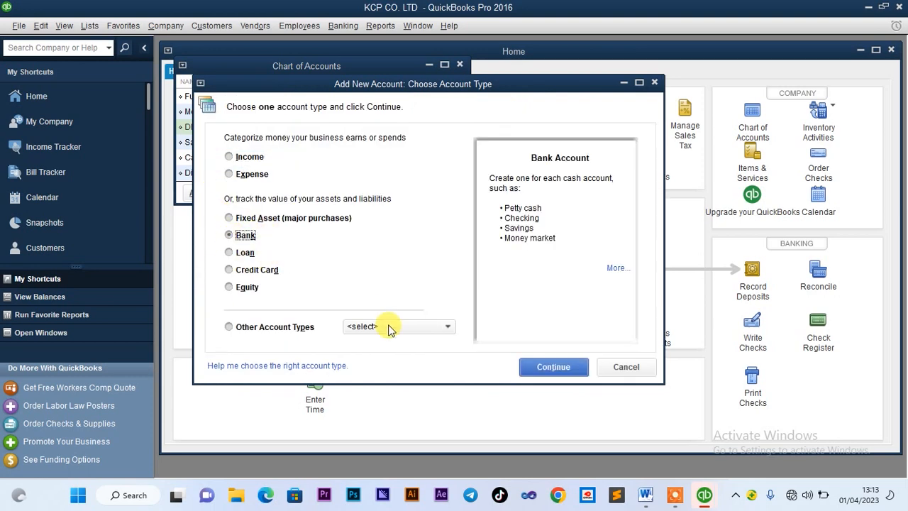
{"action": "left_click", "coordinate": [553, 369]}
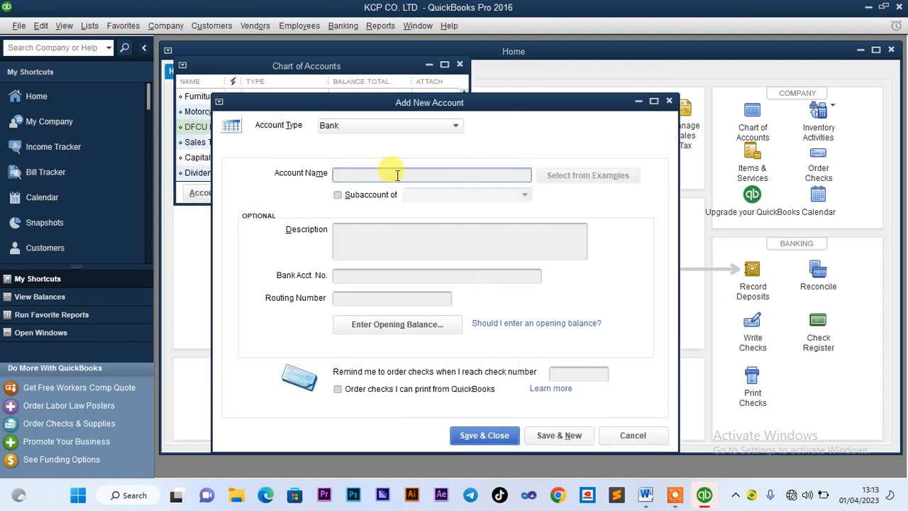
{"action": "left_click", "coordinate": [365, 325]}
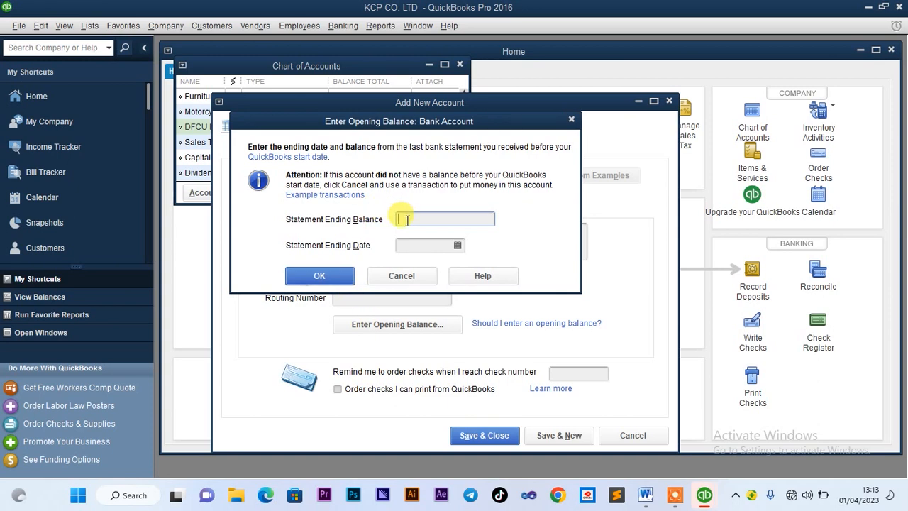
Check the Centenary Bank figure in the Word brief and return to the opening balance
{"action": "left_click", "coordinate": [653, 499]}
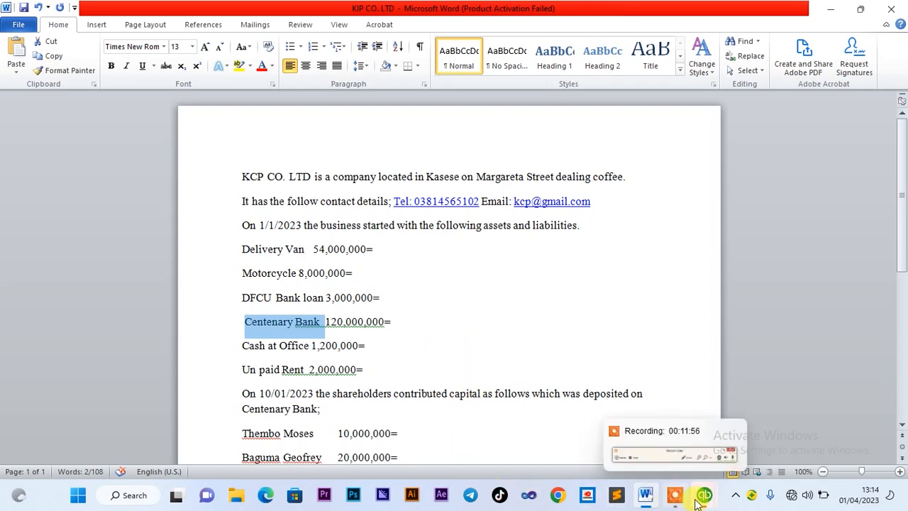
{"action": "mouse_move", "coordinate": [704, 500]}
{"action": "left_click", "coordinate": [638, 431]}
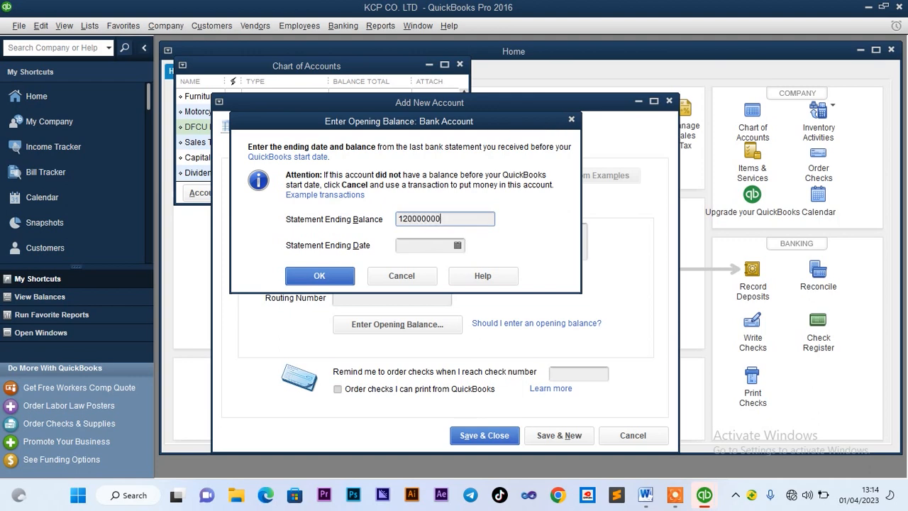
Date the 120,000,000 balance 01/03/2023, save Centenary Bank, and decline bank feeds
{"action": "left_click", "coordinate": [440, 247]}
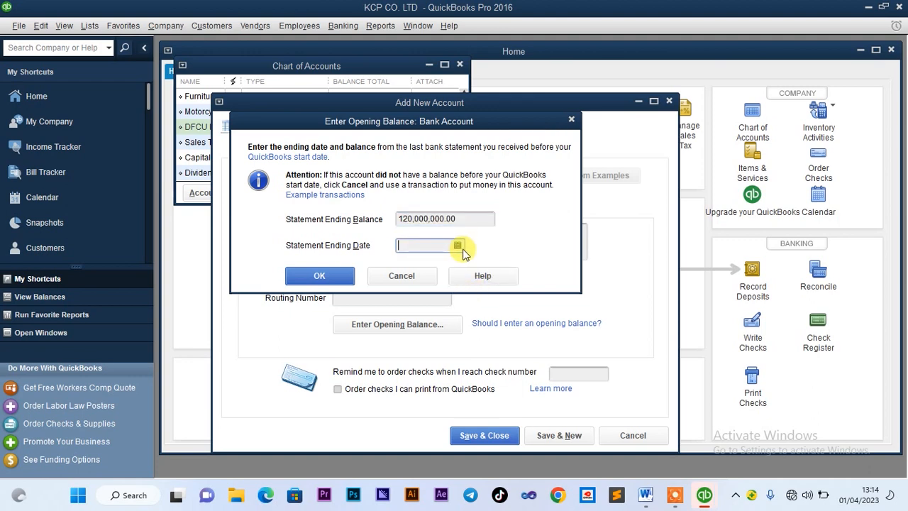
{"action": "left_click", "coordinate": [458, 246]}
{"action": "left_click", "coordinate": [412, 267]}
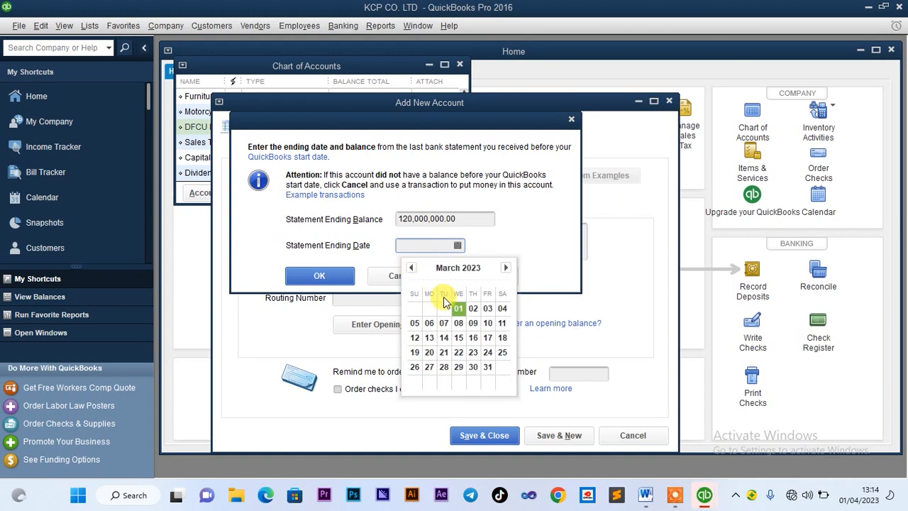
{"action": "left_click", "coordinate": [458, 310]}
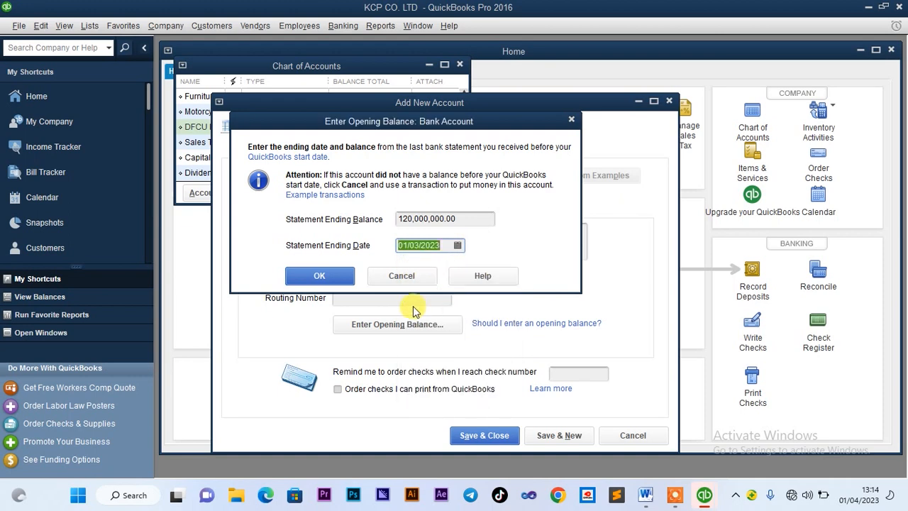
{"action": "left_click", "coordinate": [320, 276]}
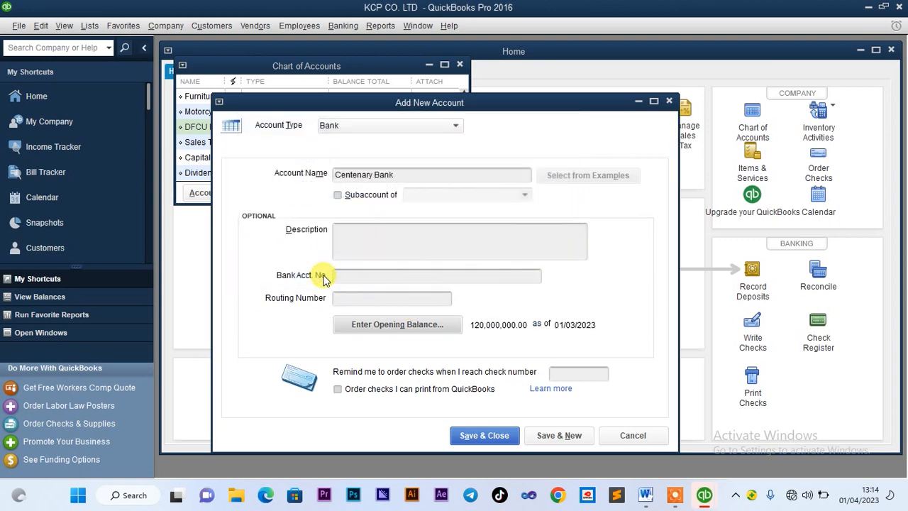
{"action": "left_click", "coordinate": [469, 435]}
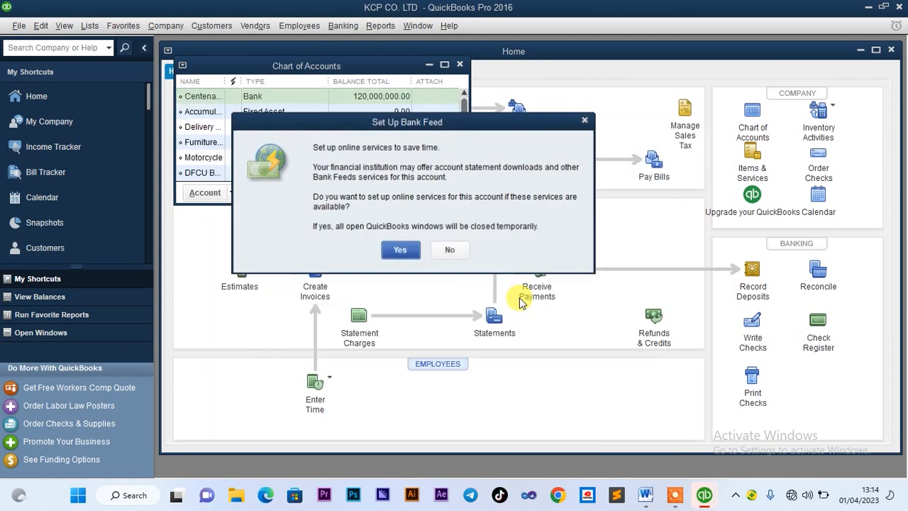
{"action": "left_click", "coordinate": [449, 250]}
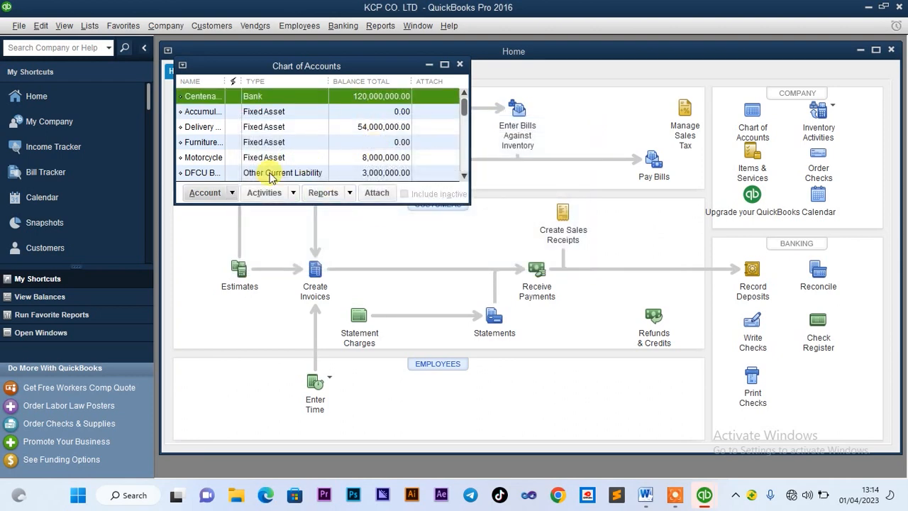
{"action": "left_click", "coordinate": [646, 495]}
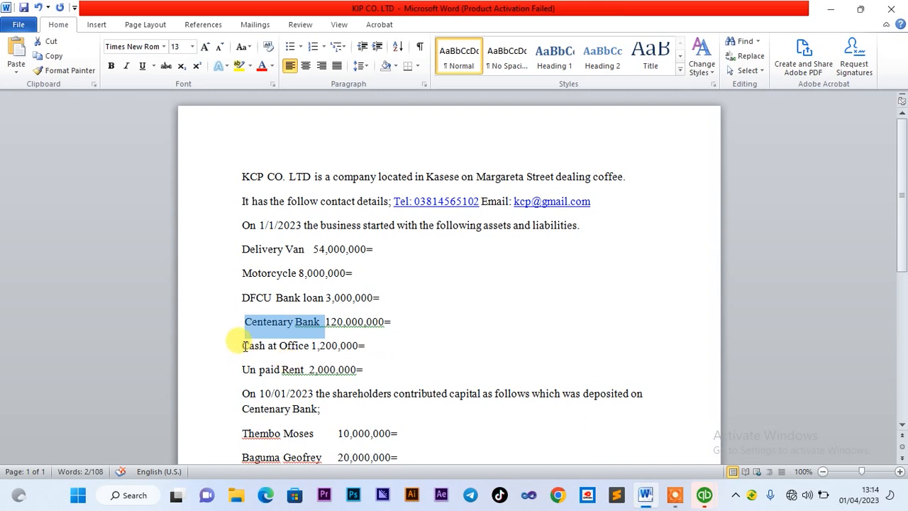
{"action": "left_click_drag", "start_coordinate": [242, 346], "coordinate": [298, 348]}
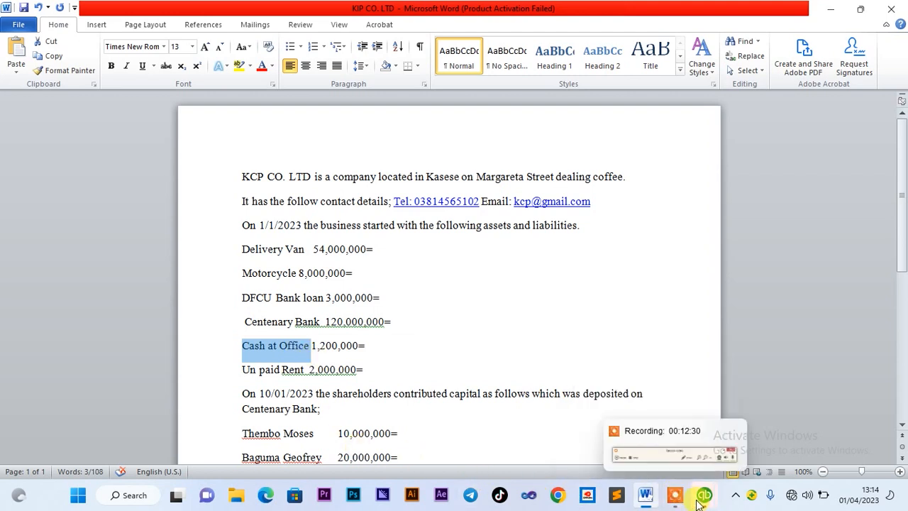
{"action": "mouse_move", "coordinate": [699, 503]}
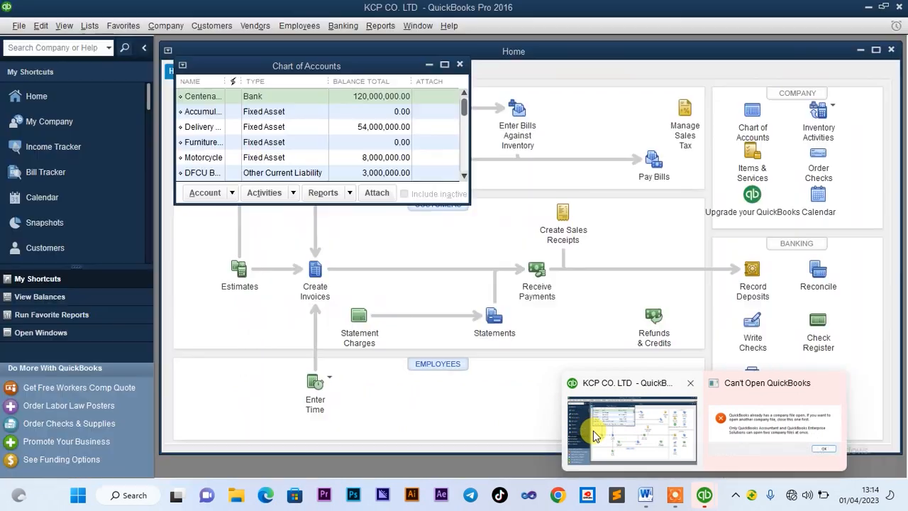
{"action": "left_click", "coordinate": [595, 434]}
Create a Bank account named Cash at Office and enter its 1,200,000 opening balance
{"action": "left_click", "coordinate": [220, 197]}
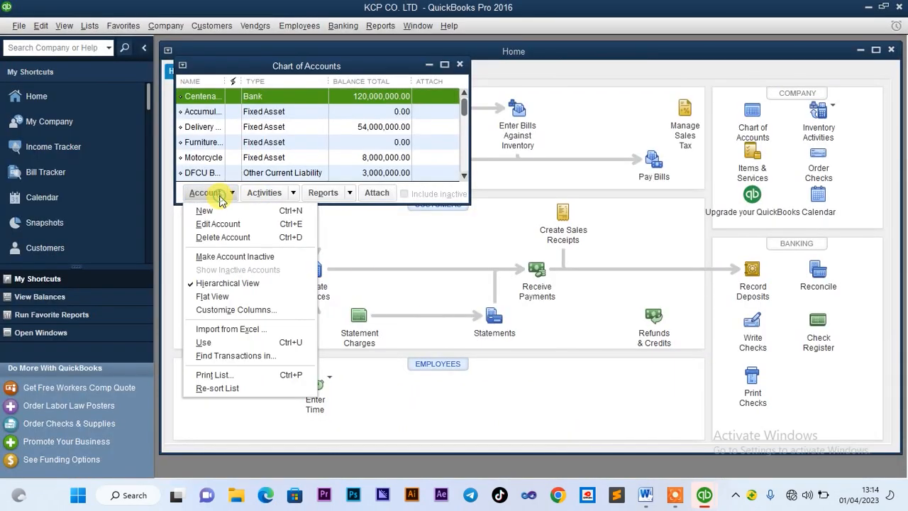
{"action": "left_click", "coordinate": [220, 211]}
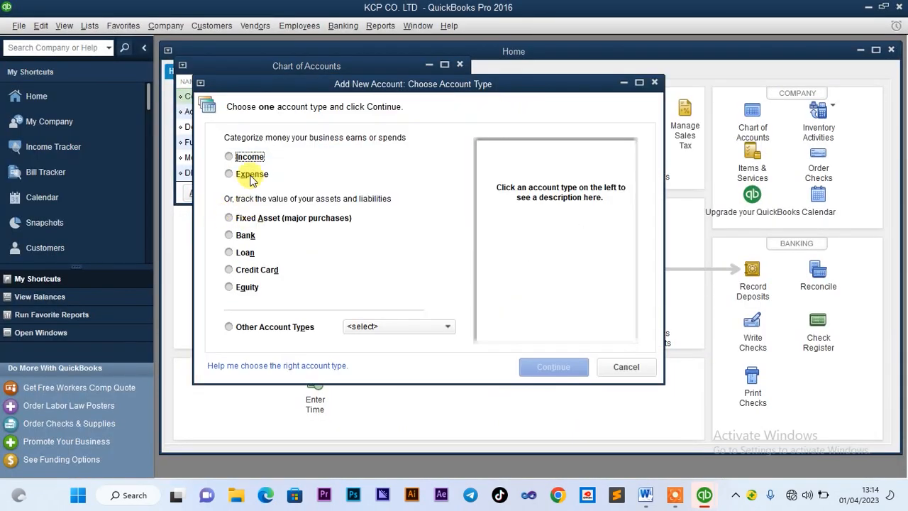
{"action": "left_click", "coordinate": [230, 237]}
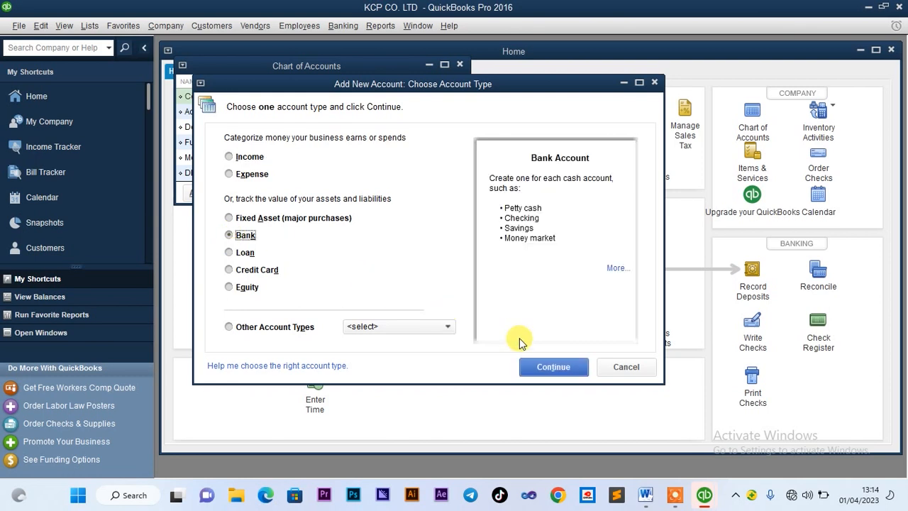
{"action": "left_click", "coordinate": [553, 366]}
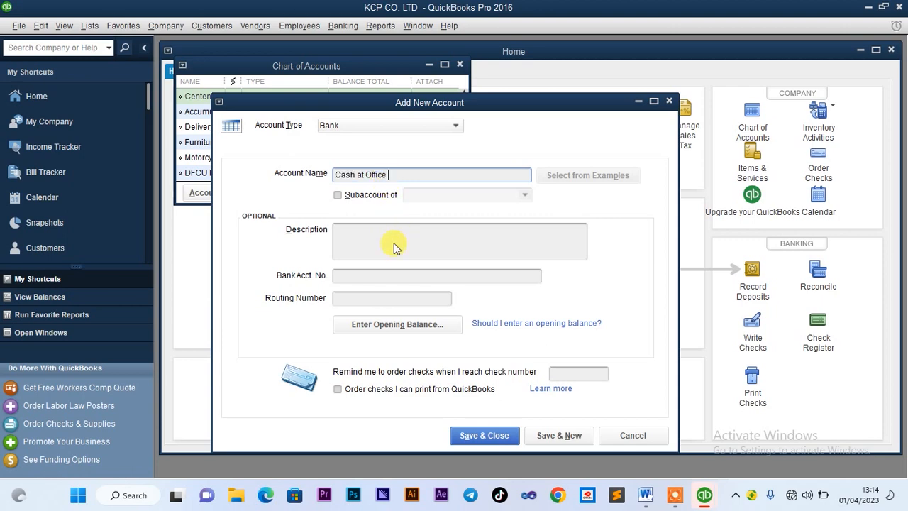
{"action": "left_click", "coordinate": [372, 323]}
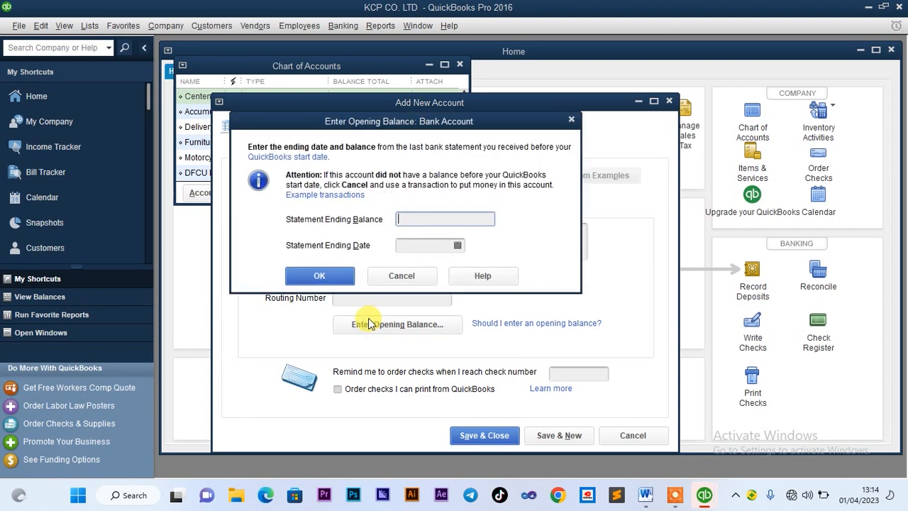
{"action": "type", "text": "1"}
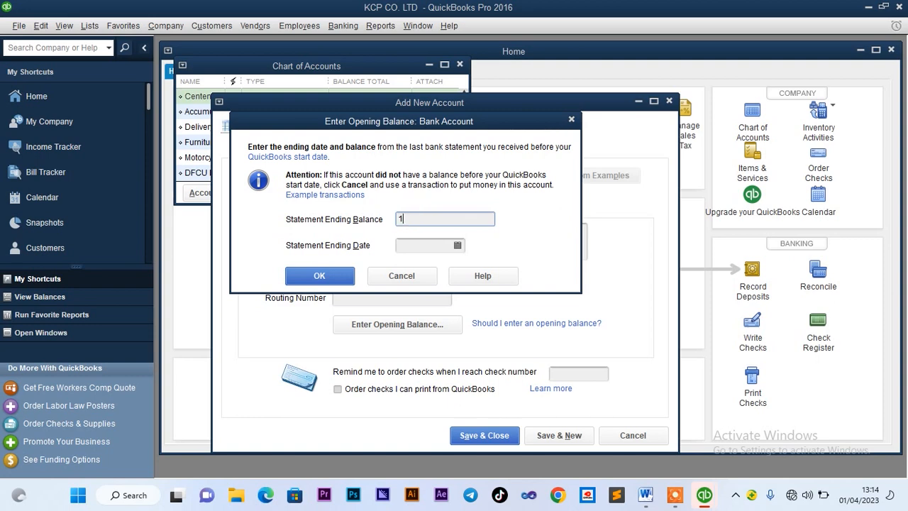
{"action": "type", "text": ",200,00"}
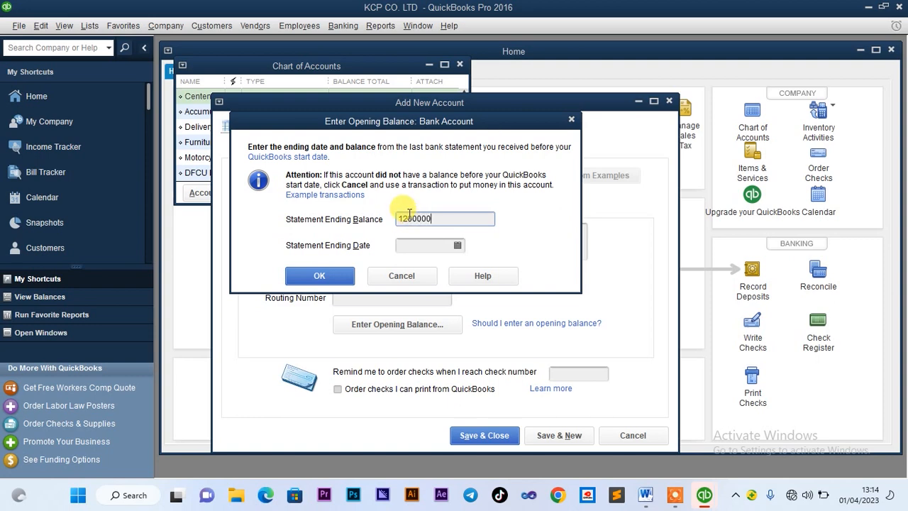
Date the balance 01/01/2023, save Cash at Office, and decline bank feeds
{"action": "left_click", "coordinate": [419, 245]}
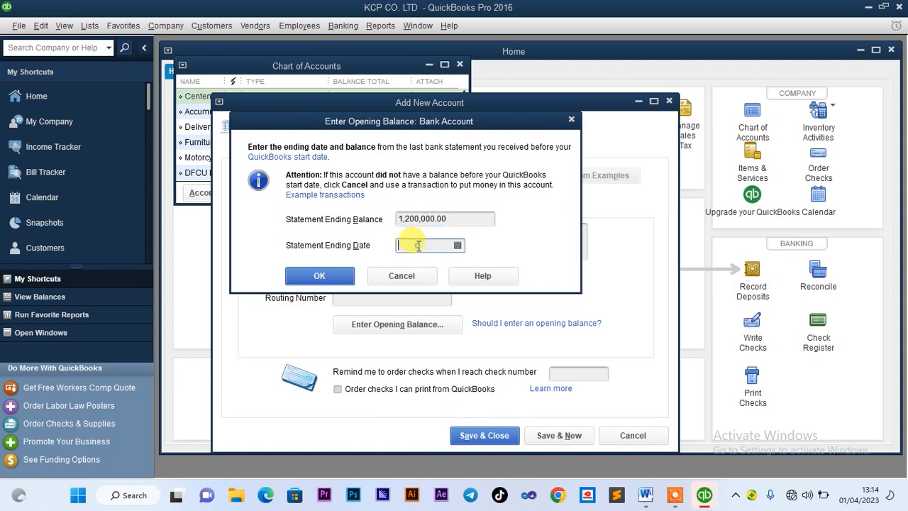
{"action": "left_click", "coordinate": [458, 244]}
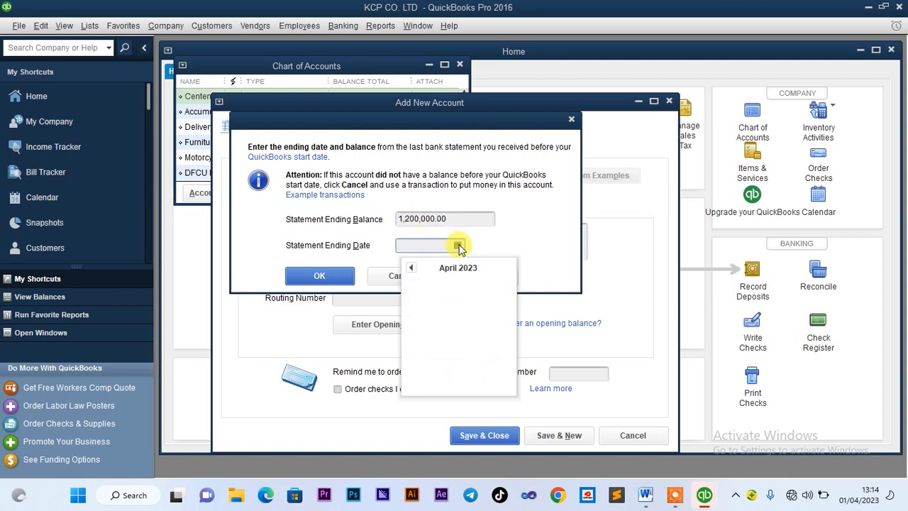
{"action": "left_click", "coordinate": [411, 268]}
{"action": "left_click", "coordinate": [411, 268]}
{"action": "left_click", "coordinate": [411, 268]}
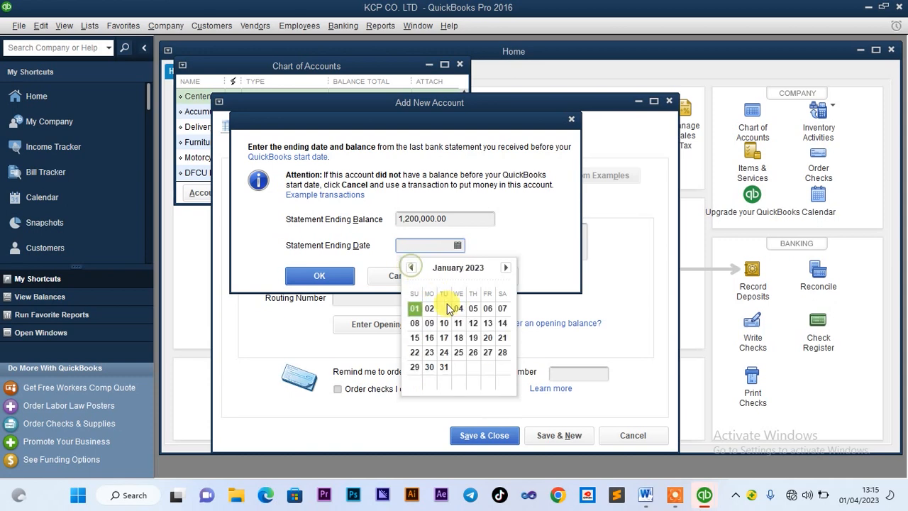
{"action": "left_click", "coordinate": [414, 308]}
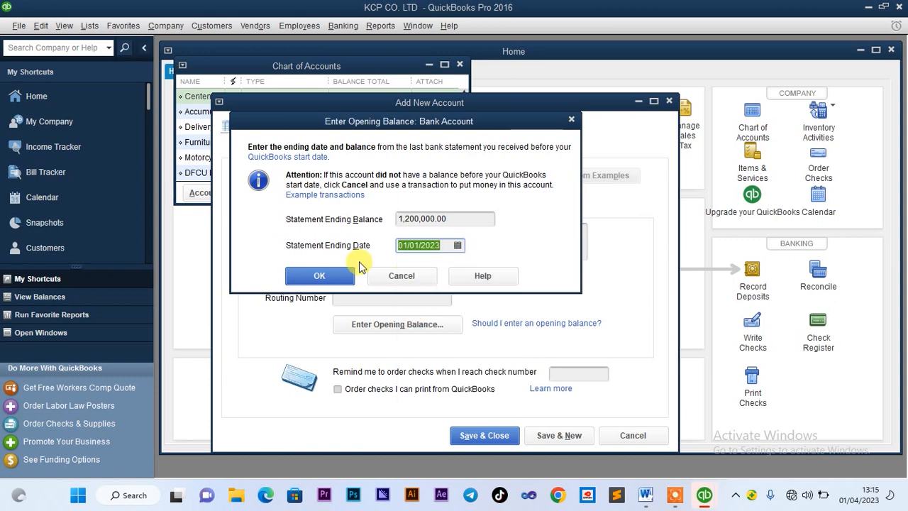
{"action": "left_click", "coordinate": [319, 276]}
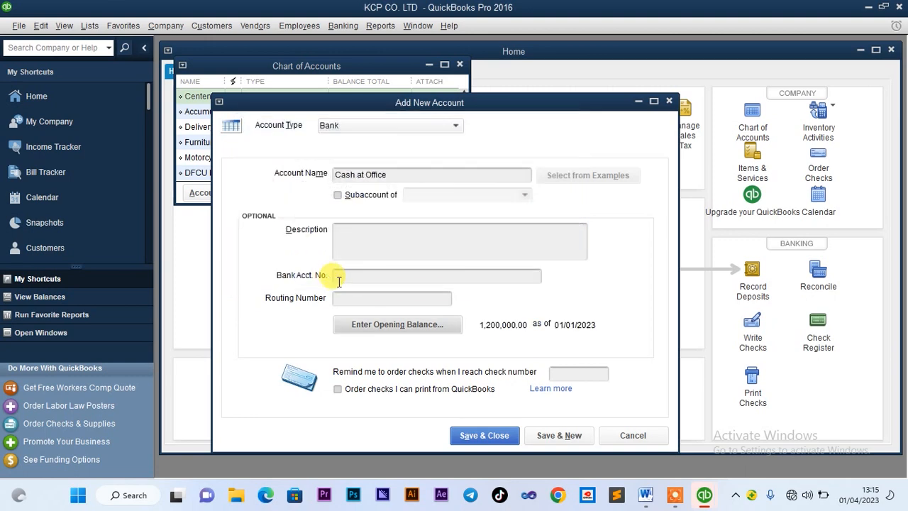
{"action": "left_click", "coordinate": [474, 434]}
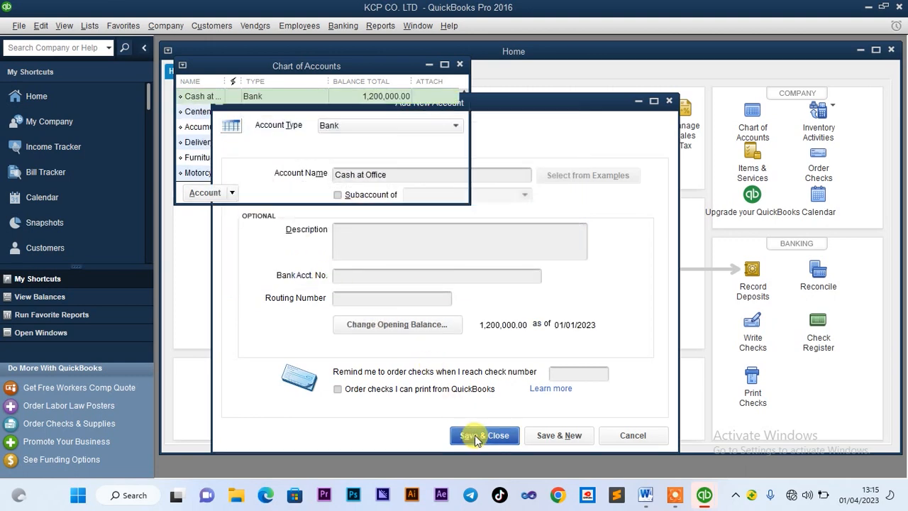
{"action": "left_click", "coordinate": [450, 251]}
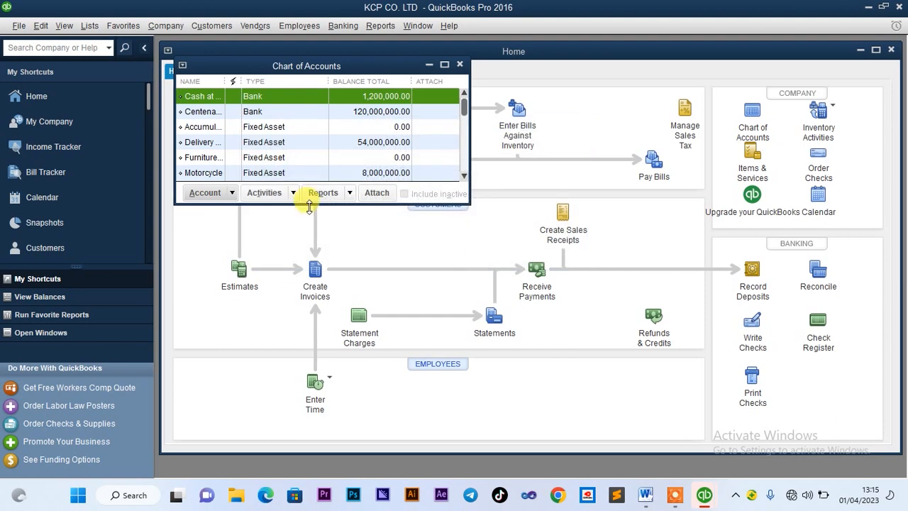
{"action": "left_click", "coordinate": [645, 496]}
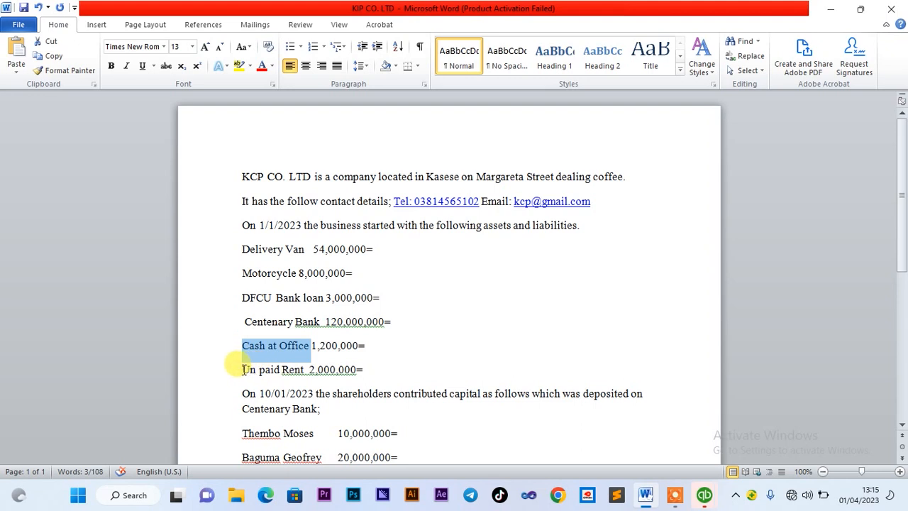
{"action": "left_click_drag", "start_coordinate": [242, 369], "coordinate": [300, 376]}
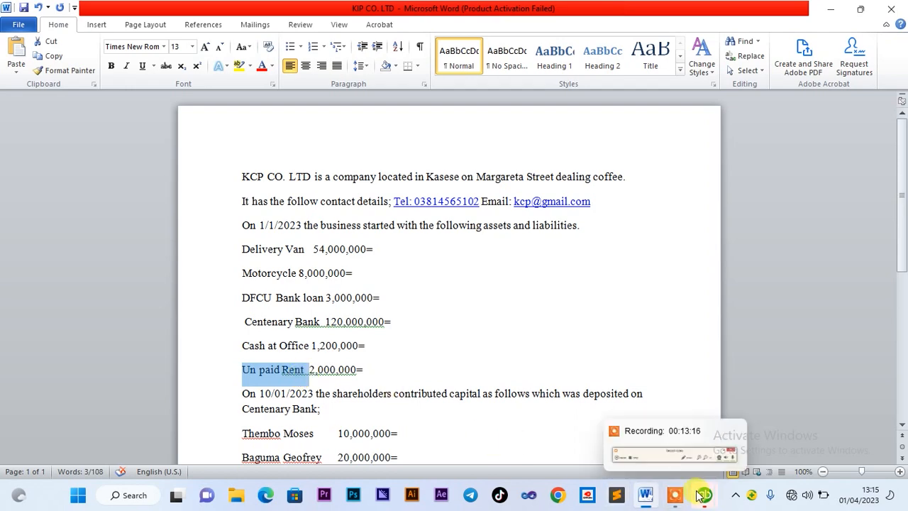
{"action": "mouse_move", "coordinate": [704, 496]}
{"action": "left_click", "coordinate": [604, 436]}
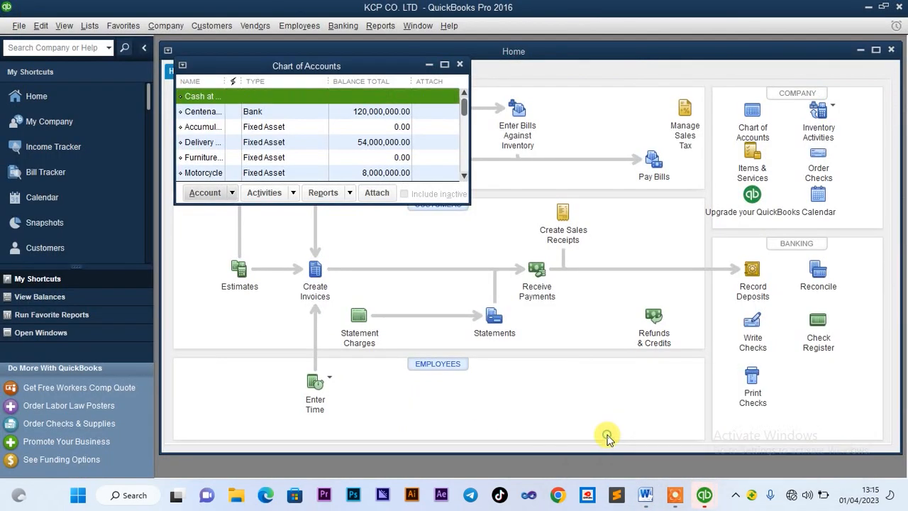
Start an Other Current Liability account named Un paid Rent and open its opening balance
{"action": "left_click", "coordinate": [229, 201]}
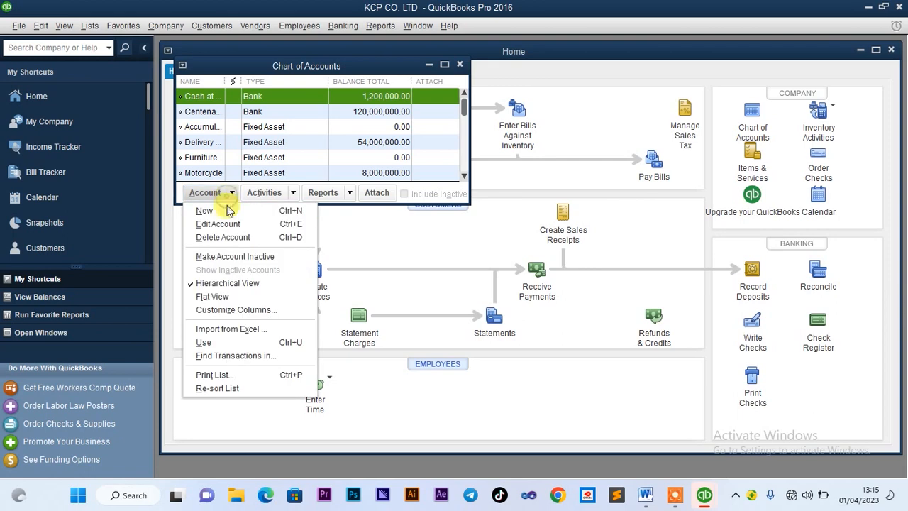
{"action": "left_click", "coordinate": [223, 209]}
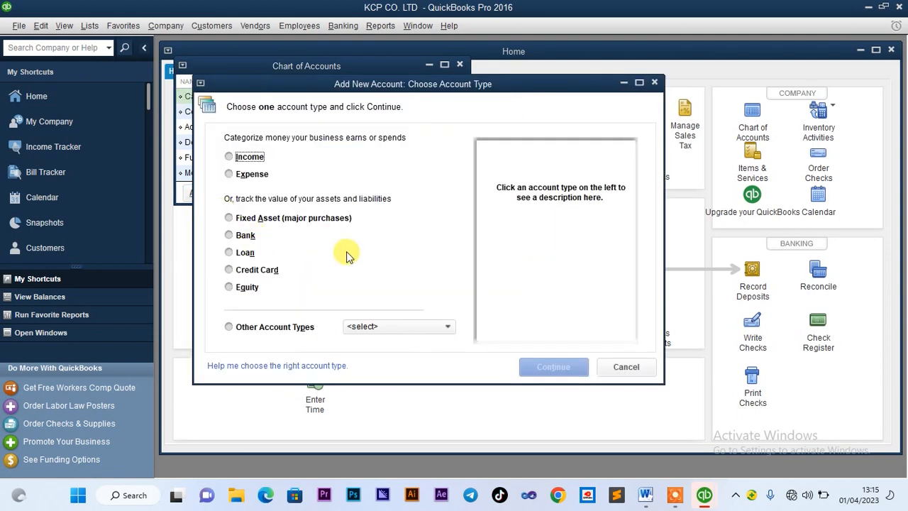
{"action": "left_click", "coordinate": [229, 326]}
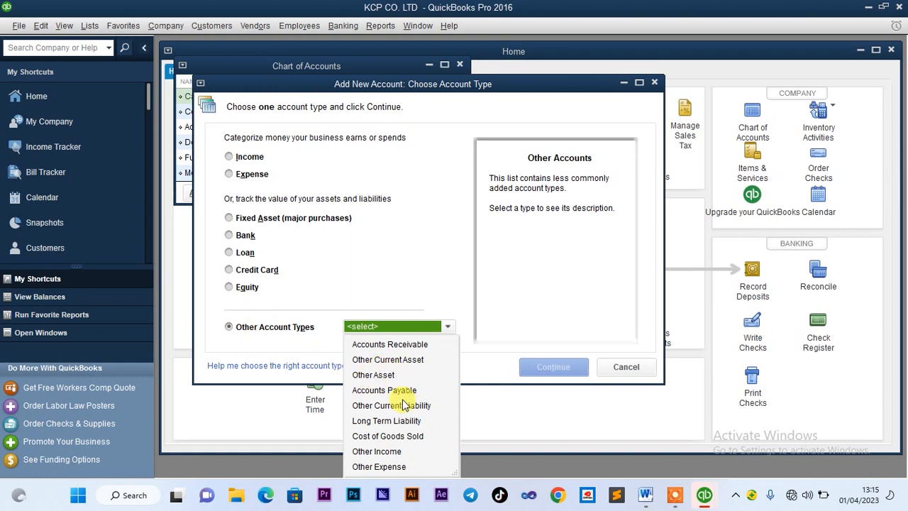
{"action": "left_click", "coordinate": [363, 408]}
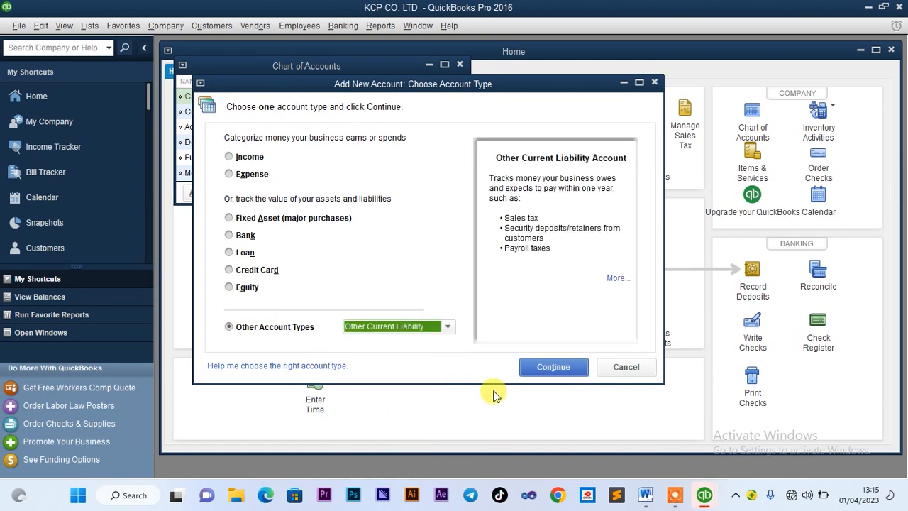
{"action": "left_click", "coordinate": [553, 368]}
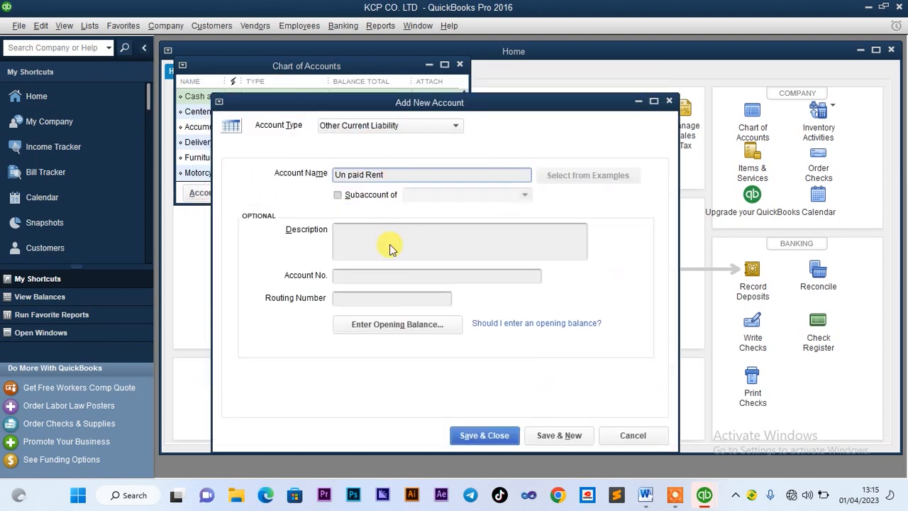
{"action": "left_click", "coordinate": [383, 327]}
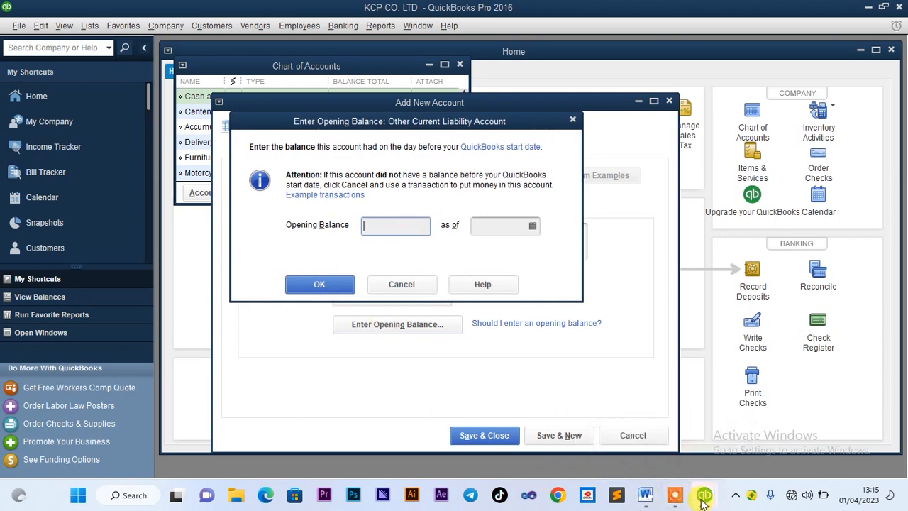
Check the figure in the Word brief and enter a 2,000,000 opening balance
{"action": "left_click", "coordinate": [645, 495]}
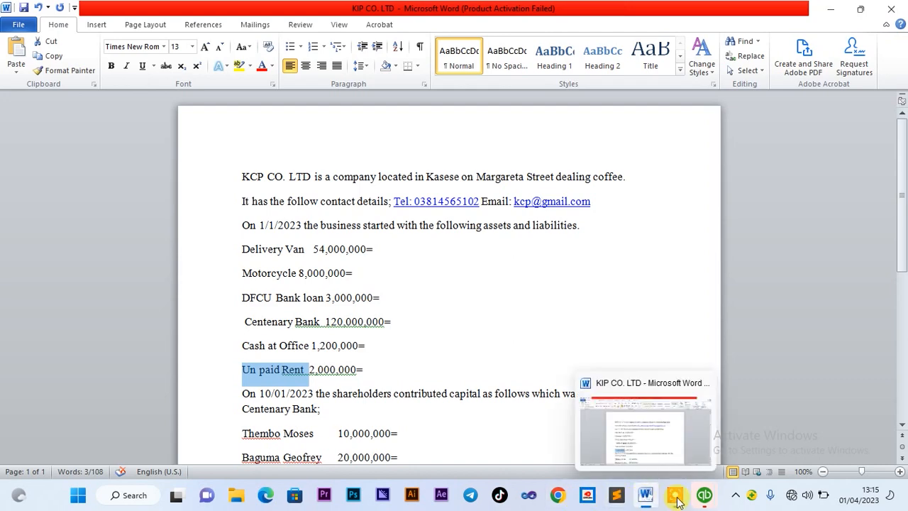
{"action": "left_click", "coordinate": [657, 435]}
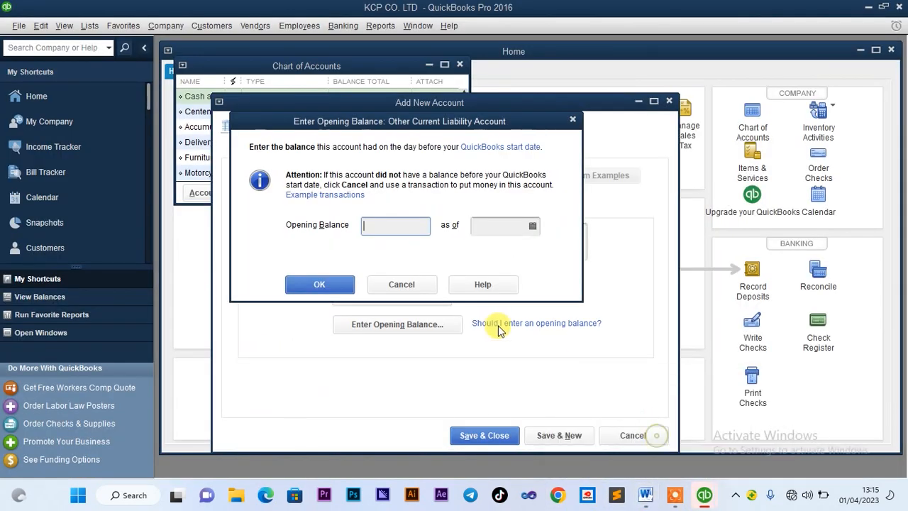
{"action": "left_click", "coordinate": [397, 239]}
{"action": "type", "text": "20"}
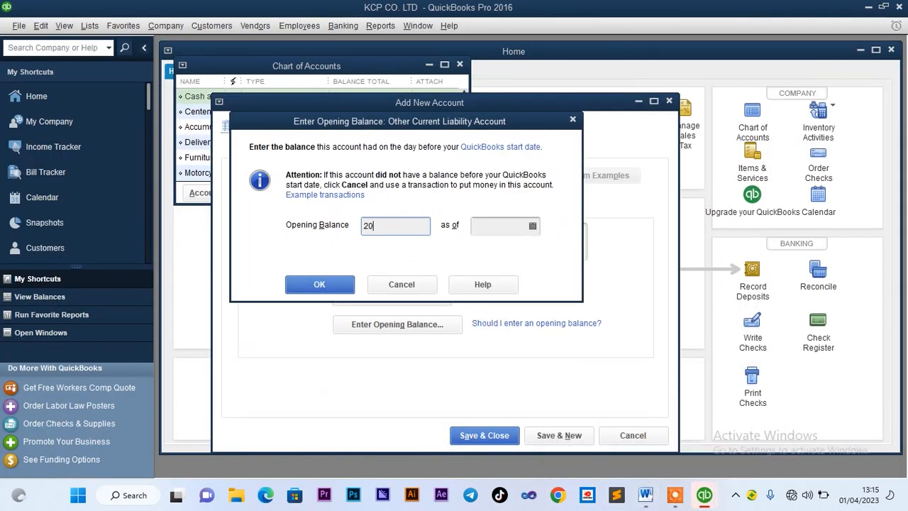
{"action": "type", "text": "00000"}
Date the balance 01/01/2023, save the Un paid Rent account, and switch to Word
{"action": "left_click", "coordinate": [484, 224]}
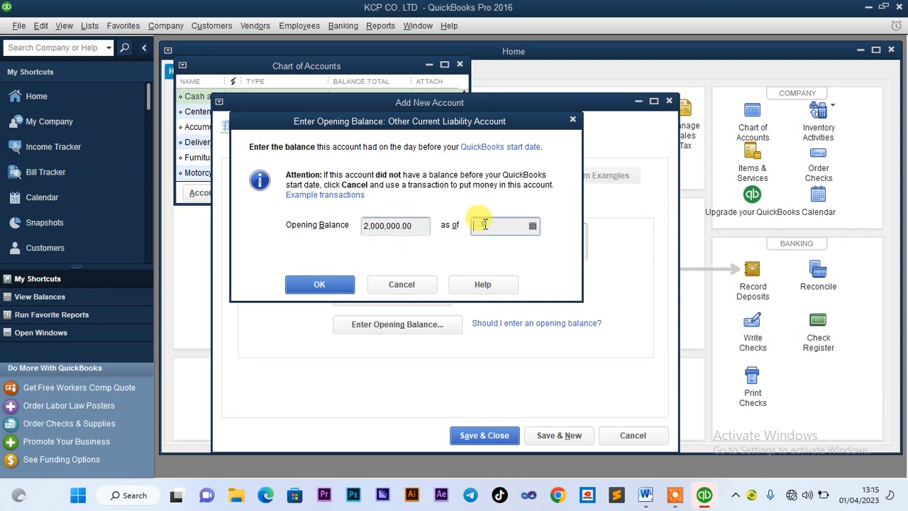
{"action": "left_click", "coordinate": [532, 226]}
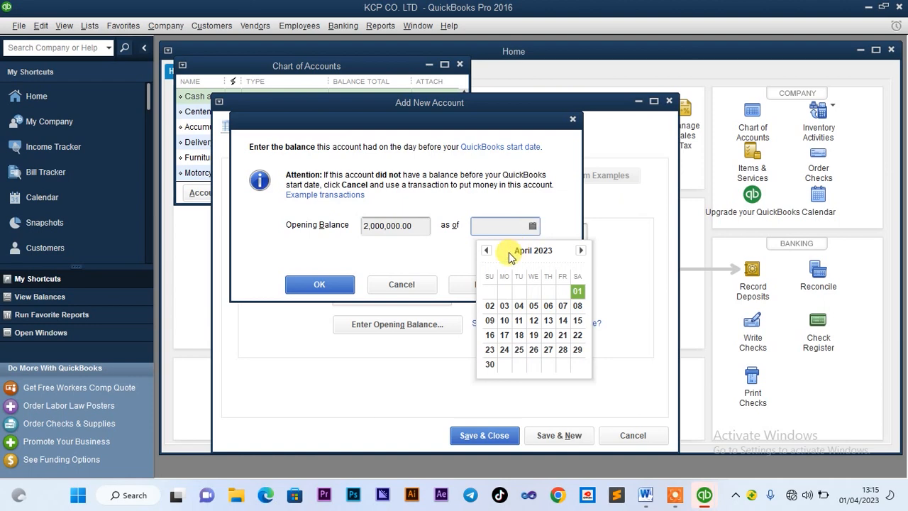
{"action": "left_click", "coordinate": [488, 252]}
{"action": "left_click", "coordinate": [488, 251]}
{"action": "left_click", "coordinate": [488, 251]}
{"action": "left_click", "coordinate": [490, 291]}
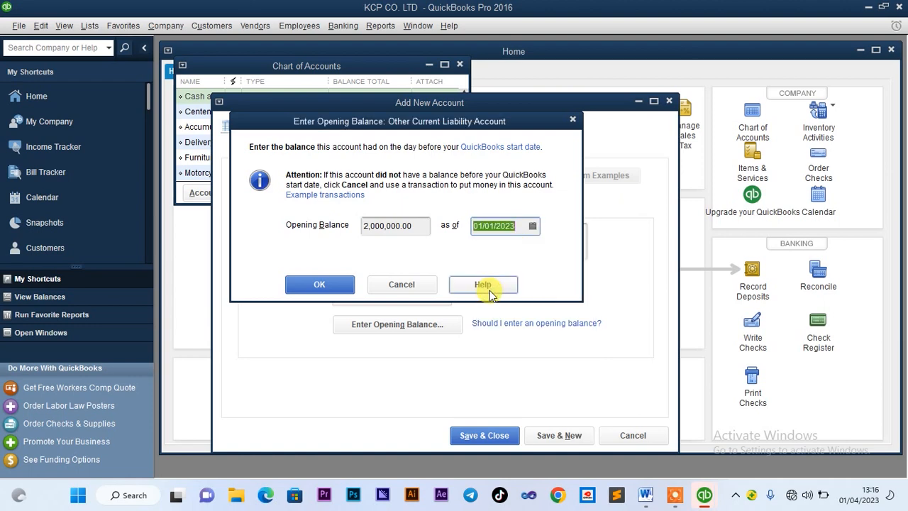
{"action": "left_click", "coordinate": [353, 291]}
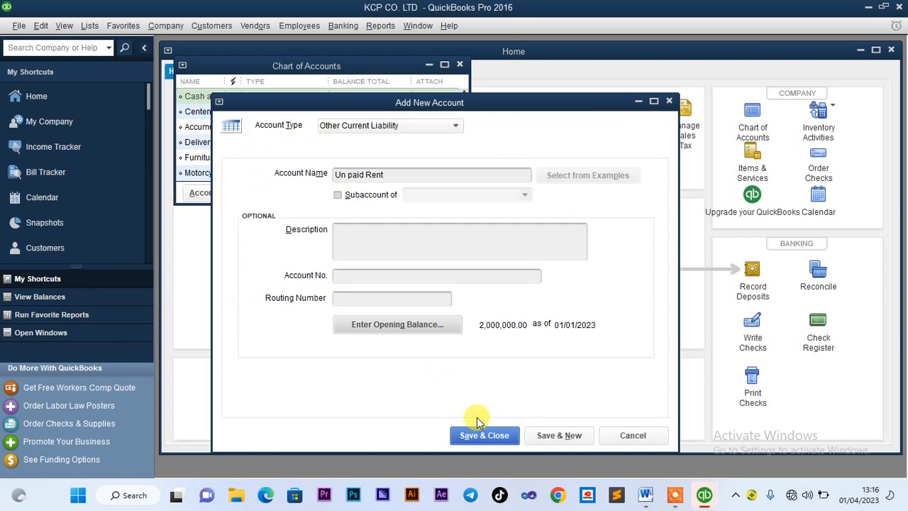
{"action": "left_click", "coordinate": [489, 437]}
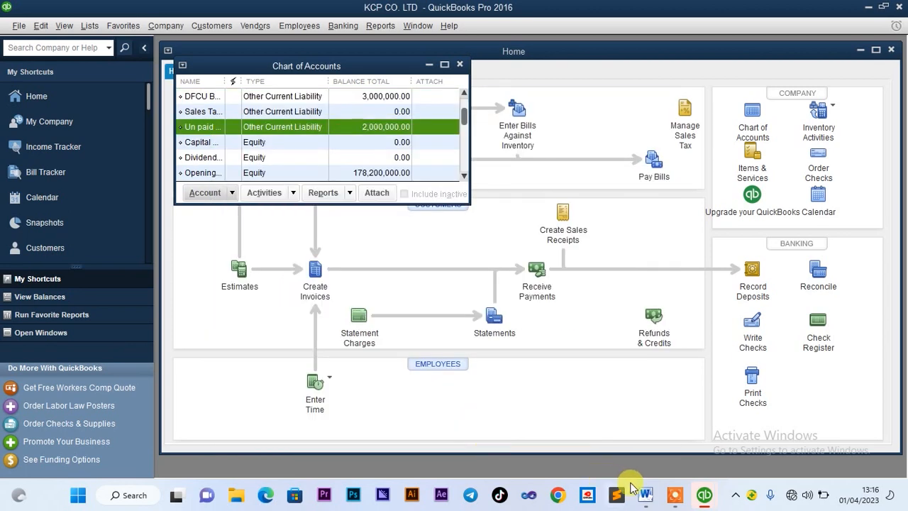
{"action": "left_click", "coordinate": [646, 499]}
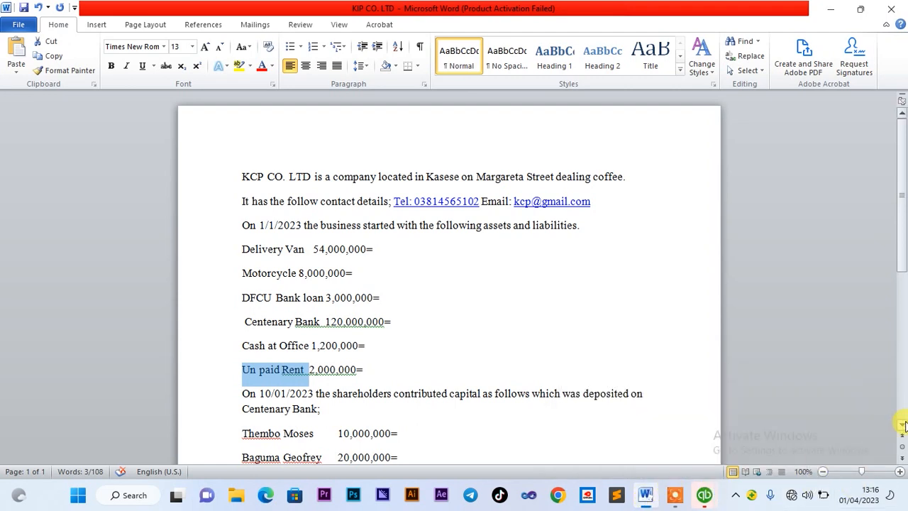
Scroll to the shareholder list in Word, select the first shareholder's name, and return to QuickBooks
{"action": "scroll", "coordinate": [904, 427], "scroll_direction": "down", "scroll_amount": 2}
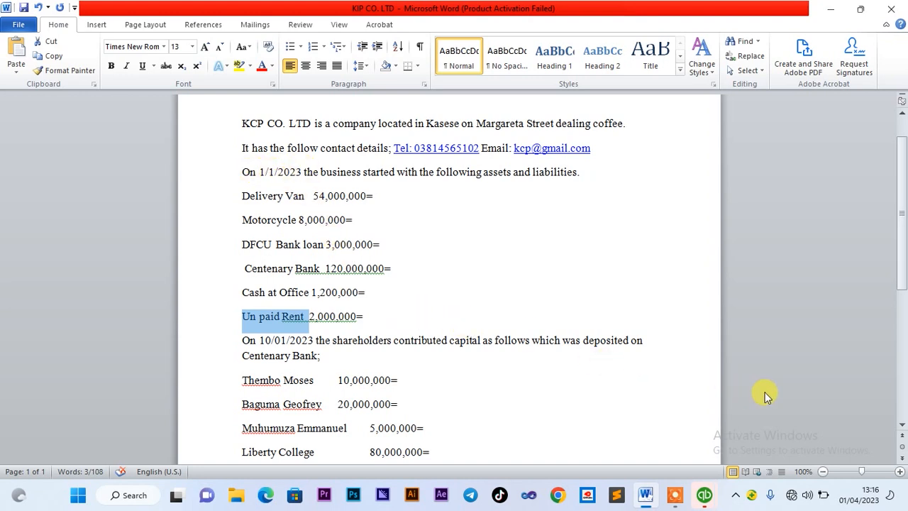
{"action": "left_click", "coordinate": [903, 426]}
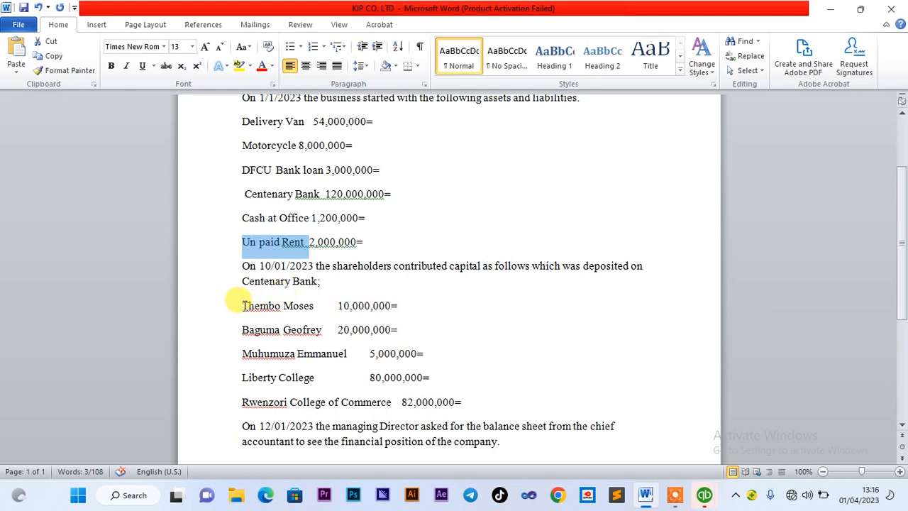
{"action": "left_click_drag", "start_coordinate": [243, 305], "coordinate": [310, 305]}
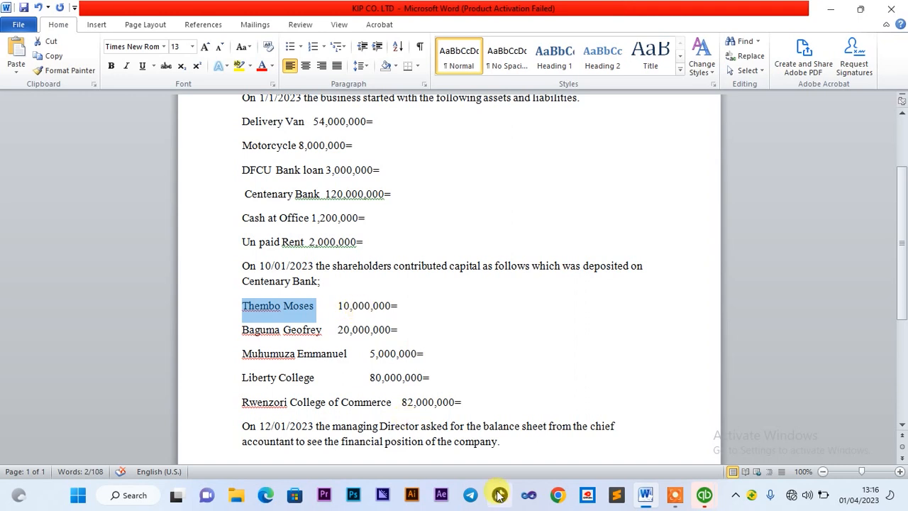
{"action": "mouse_move", "coordinate": [674, 500]}
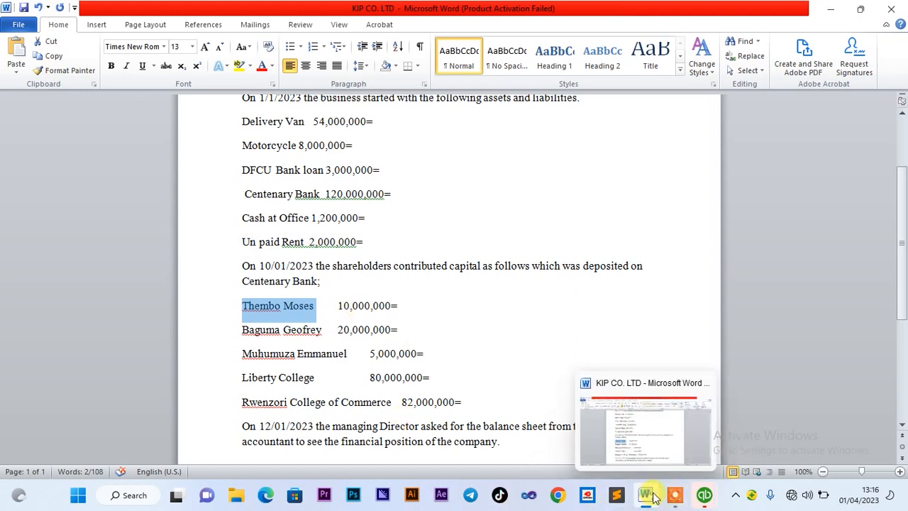
{"action": "mouse_move", "coordinate": [703, 499]}
{"action": "left_click", "coordinate": [647, 426]}
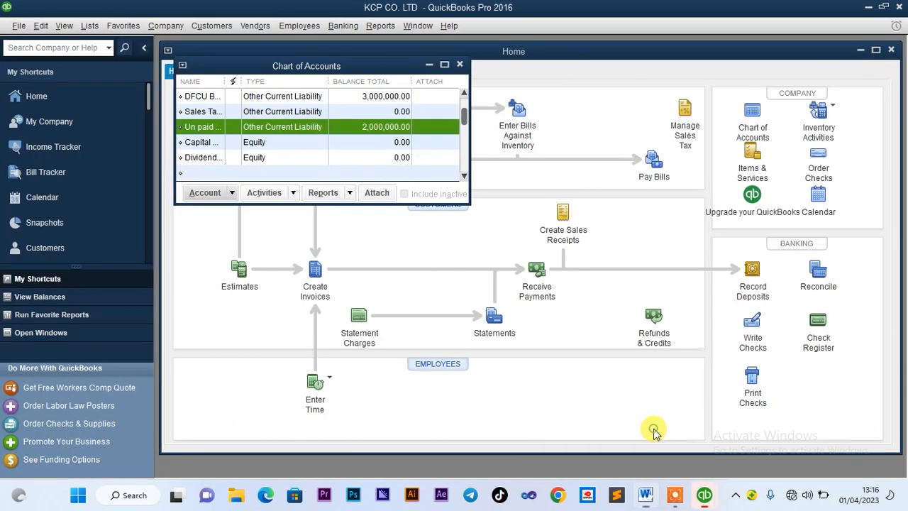
Start a new Equity account named after the first shareholder and tick Subaccount of
{"action": "left_click", "coordinate": [206, 193]}
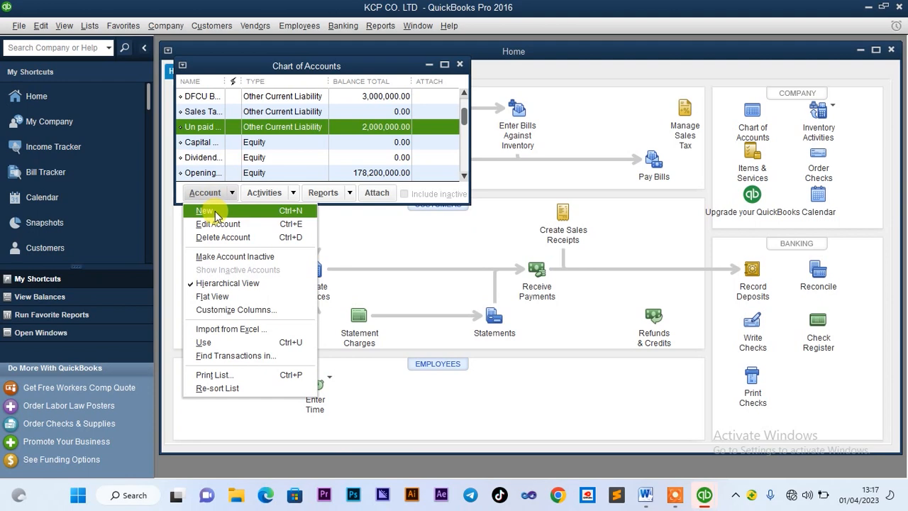
{"action": "left_click", "coordinate": [215, 210]}
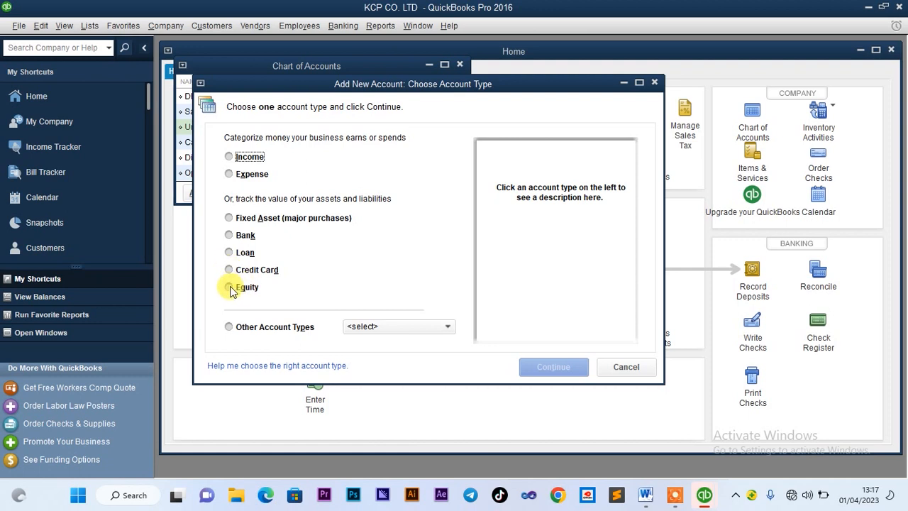
{"action": "left_click", "coordinate": [229, 288]}
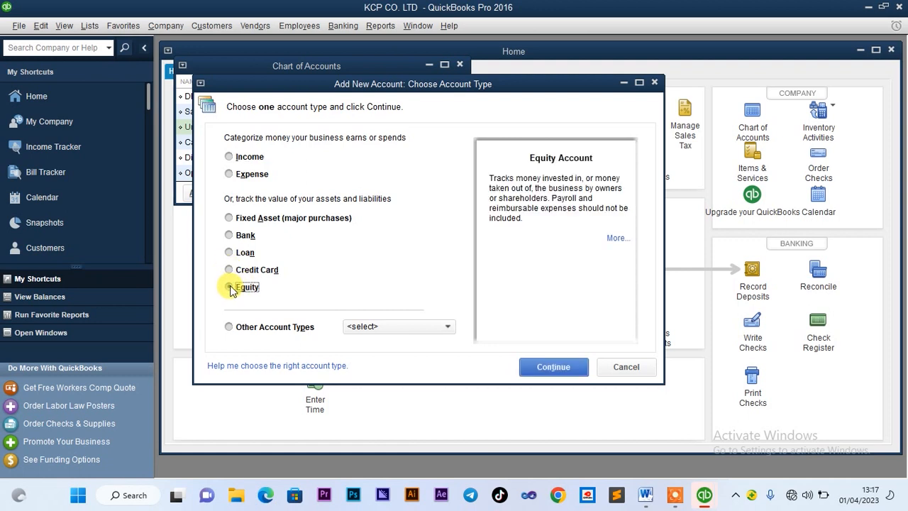
{"action": "left_click", "coordinate": [549, 369]}
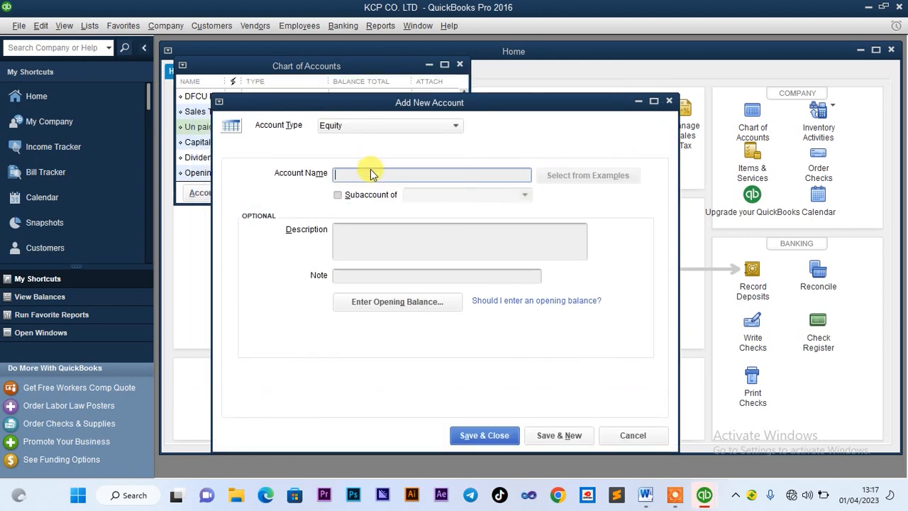
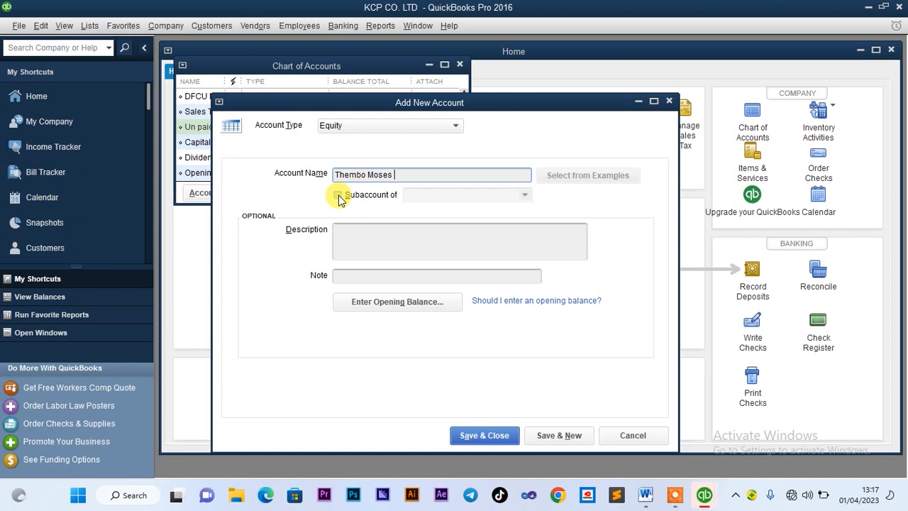
{"action": "left_click", "coordinate": [338, 195]}
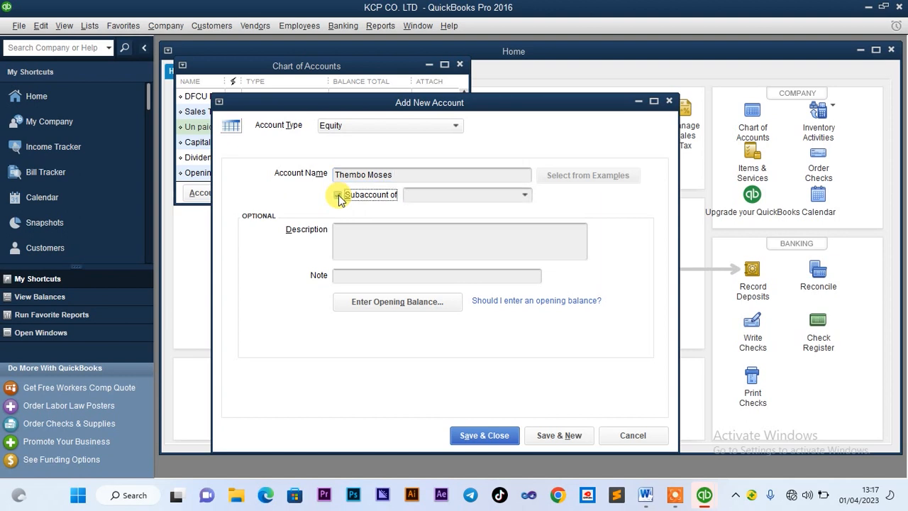
Enter Share Capital as the parent account for the shareholder's subaccount
{"action": "type", "text": "S"}
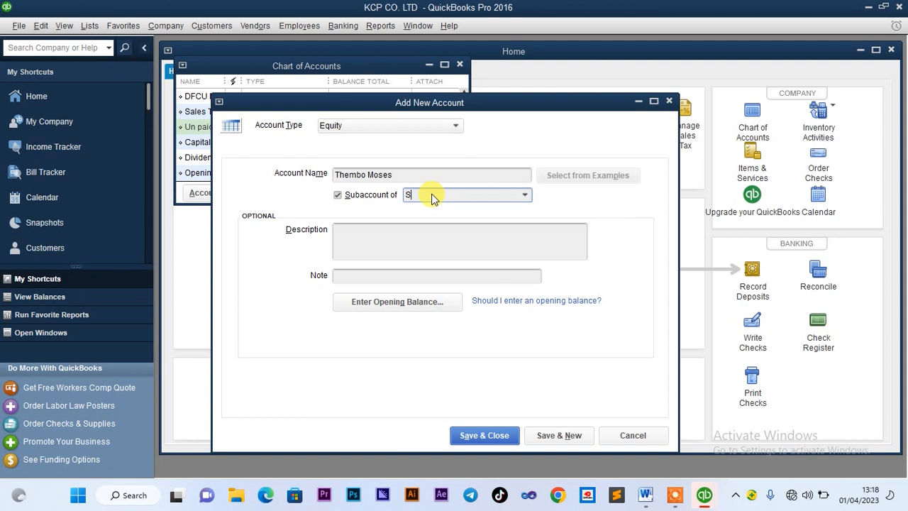
{"action": "type", "text": "hare Capita"}
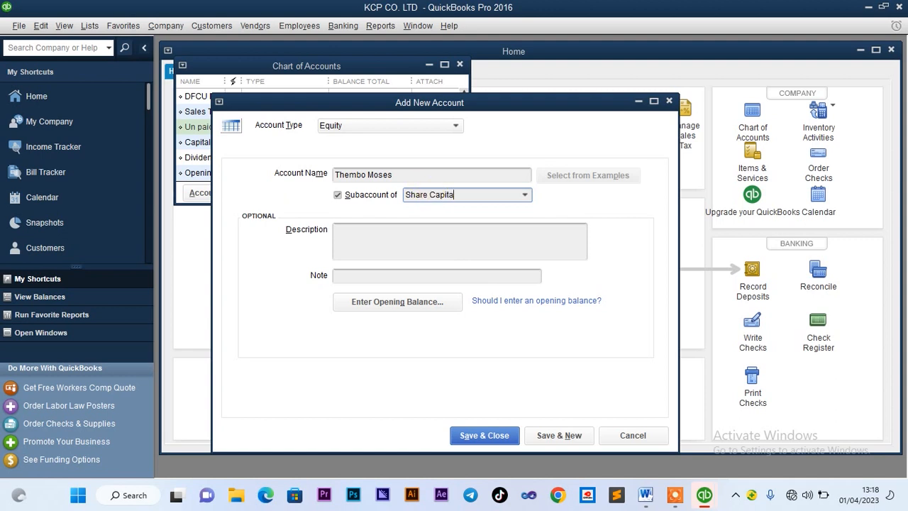
{"action": "type", "text": "l"}
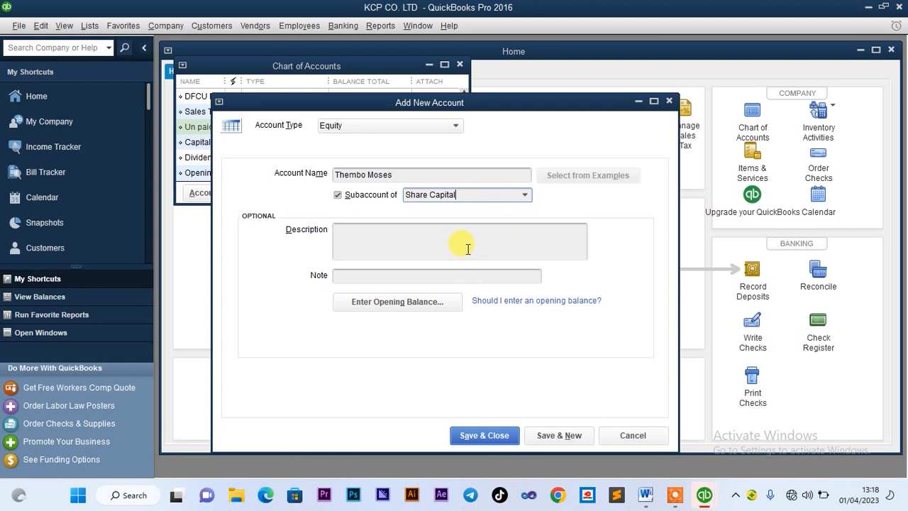
Create the missing Share Capital equity account, then save the shareholder subaccount under it
{"action": "left_click", "coordinate": [468, 434]}
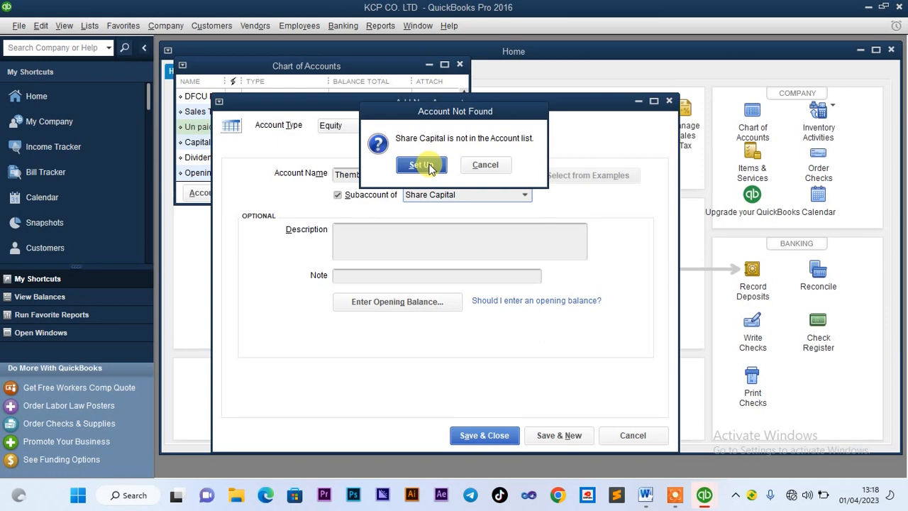
{"action": "left_click", "coordinate": [423, 164]}
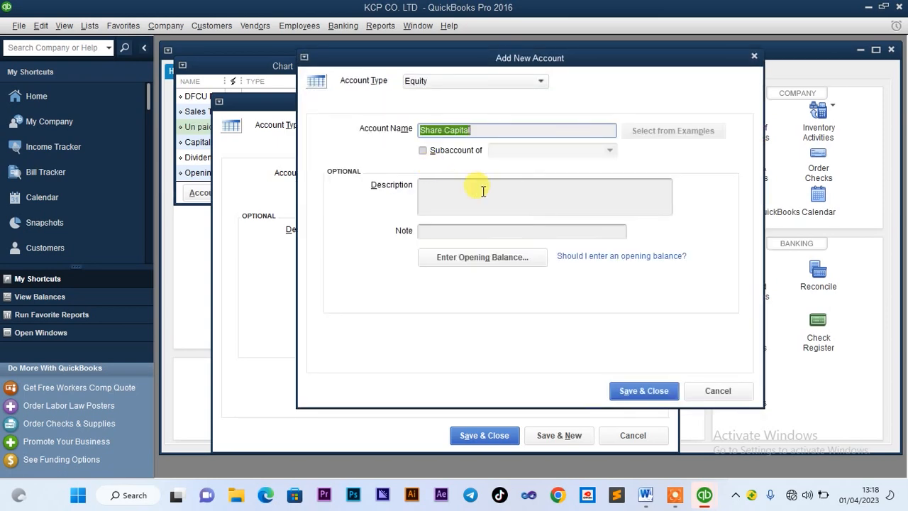
{"action": "left_click", "coordinate": [627, 392]}
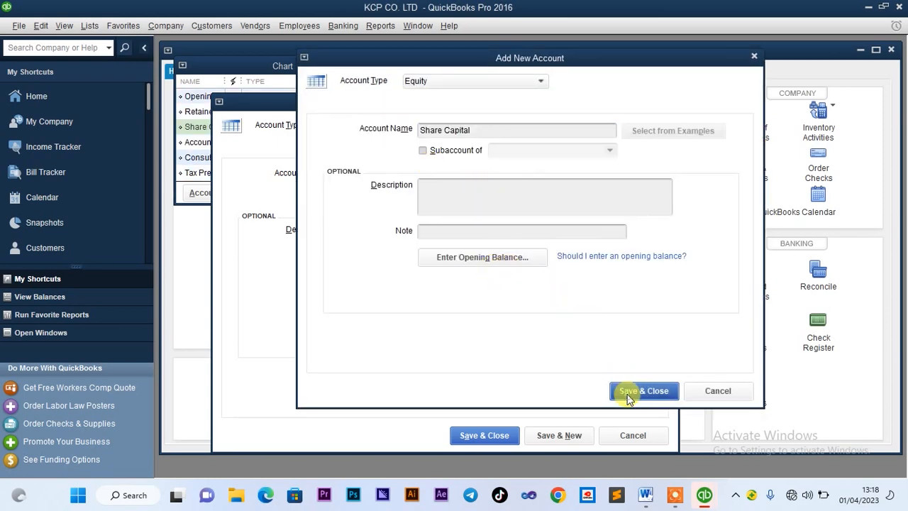
{"action": "left_click", "coordinate": [482, 435]}
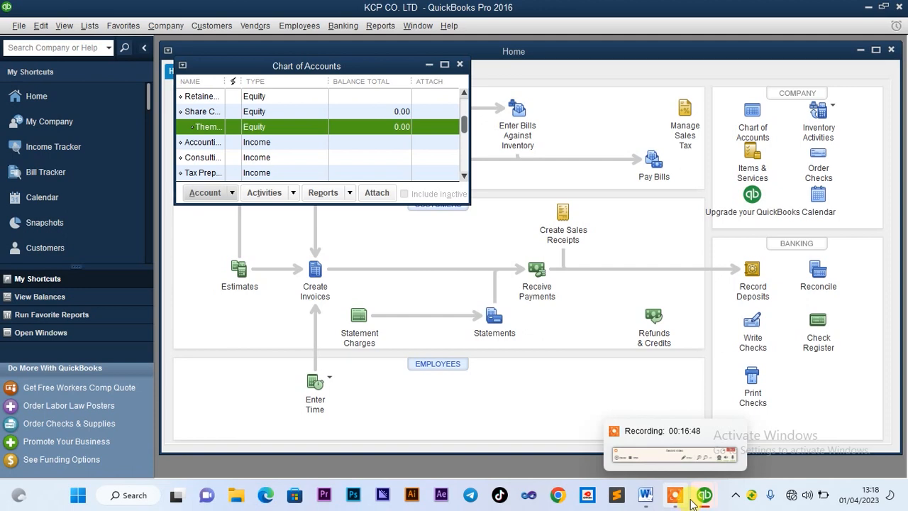
{"action": "left_click", "coordinate": [646, 495]}
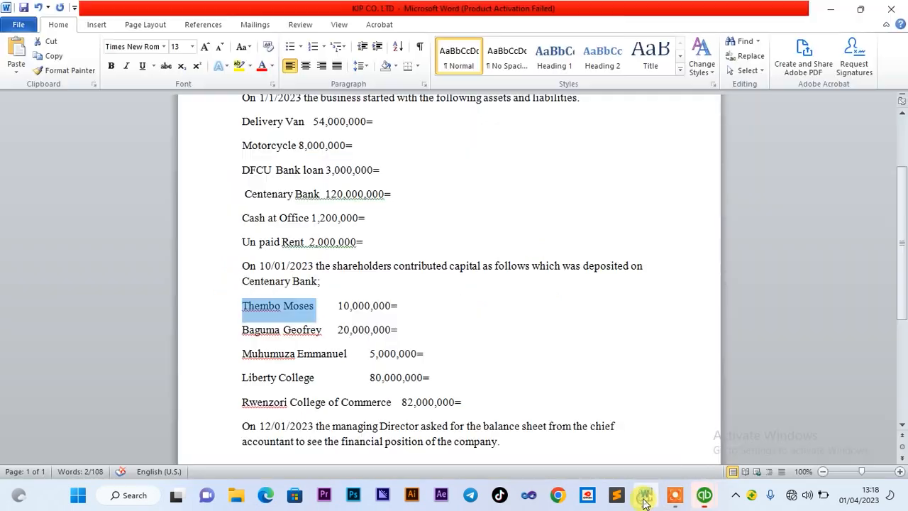
{"action": "left_click", "coordinate": [338, 306]}
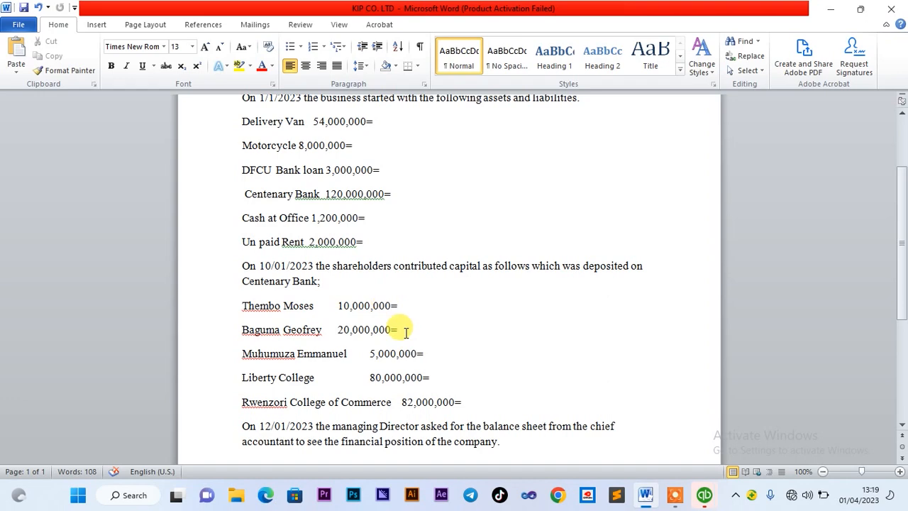
{"action": "mouse_move", "coordinate": [749, 501]}
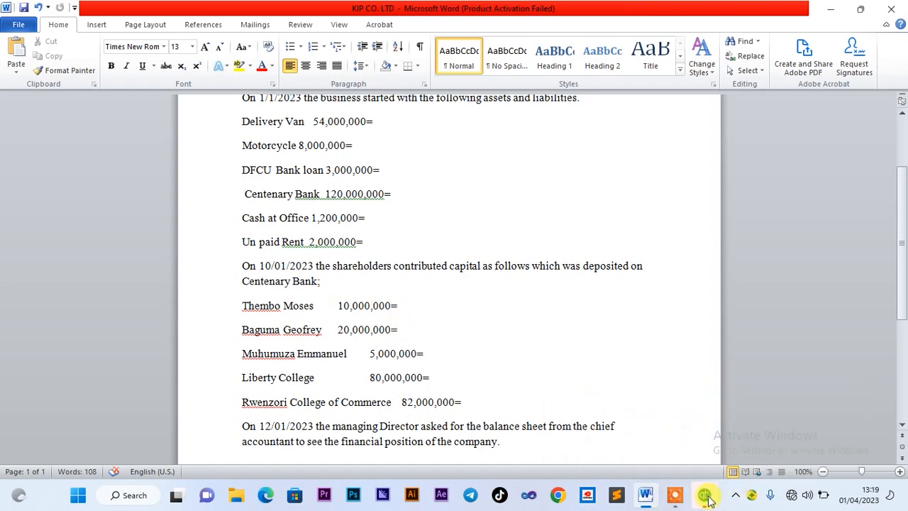
{"action": "mouse_move", "coordinate": [706, 497]}
{"action": "left_click", "coordinate": [656, 434]}
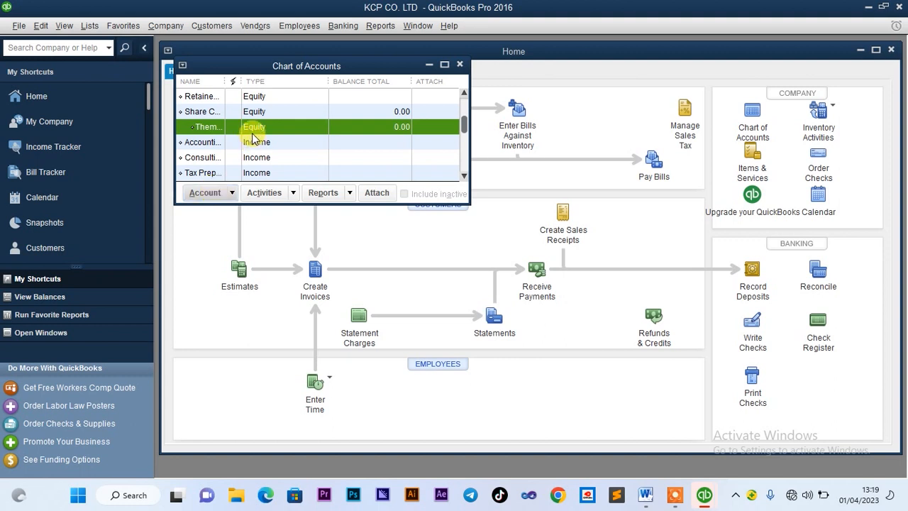
Open a blank general journal entry number 5 from the shareholder subaccount, checking the Word brief
{"action": "right_click", "coordinate": [253, 135]}
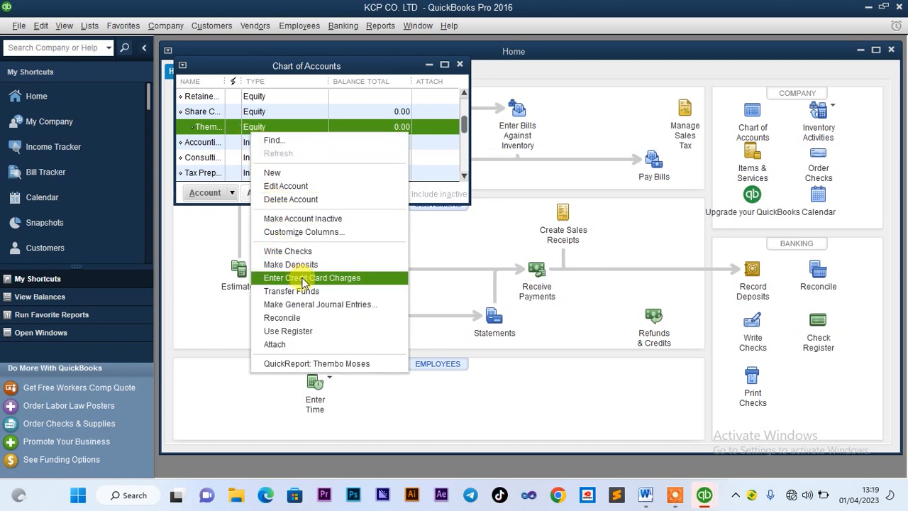
{"action": "left_click", "coordinate": [310, 304]}
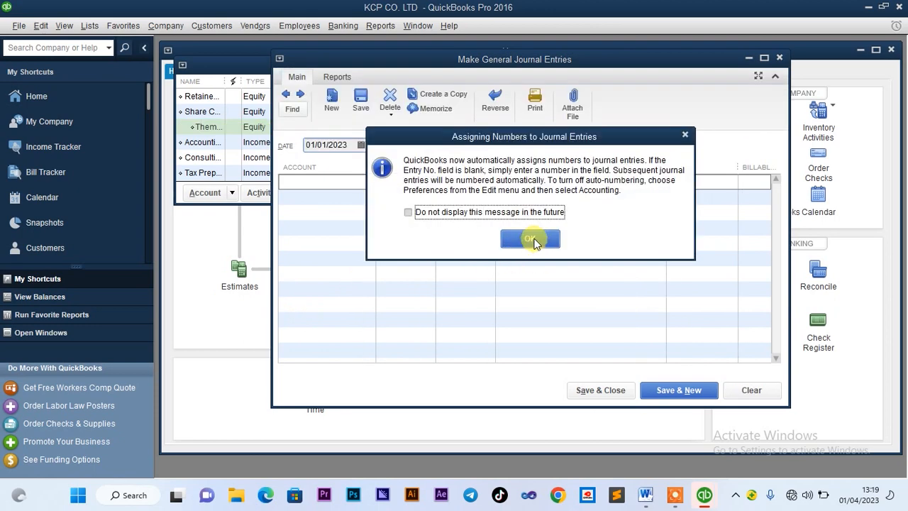
{"action": "left_click", "coordinate": [533, 241]}
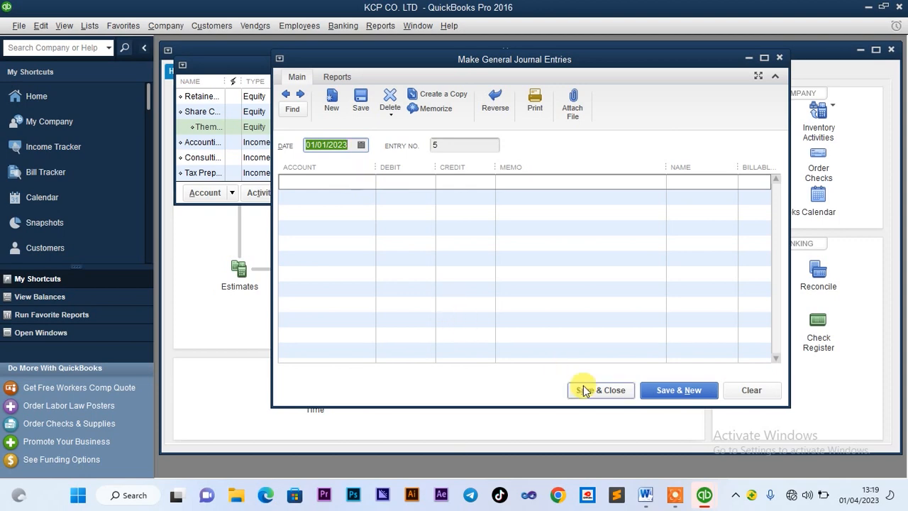
{"action": "left_click", "coordinate": [644, 495]}
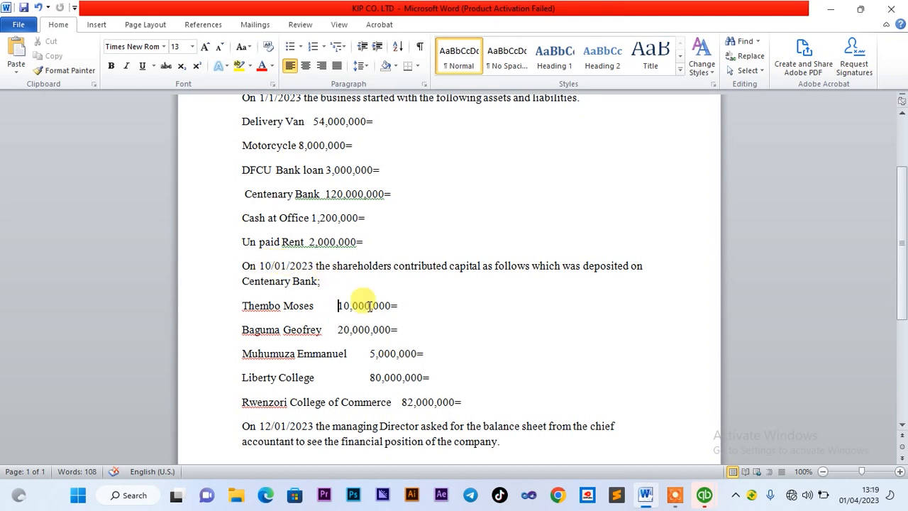
{"action": "mouse_move", "coordinate": [709, 499]}
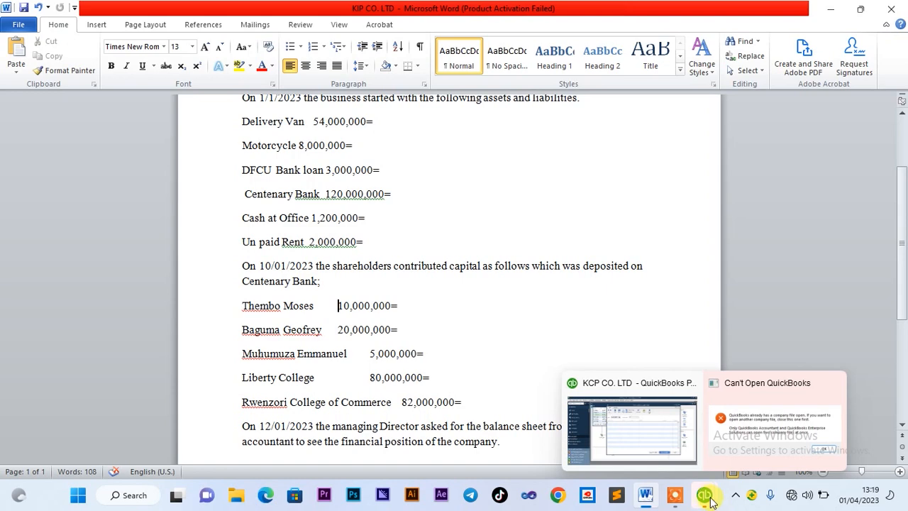
{"action": "left_click", "coordinate": [664, 451]}
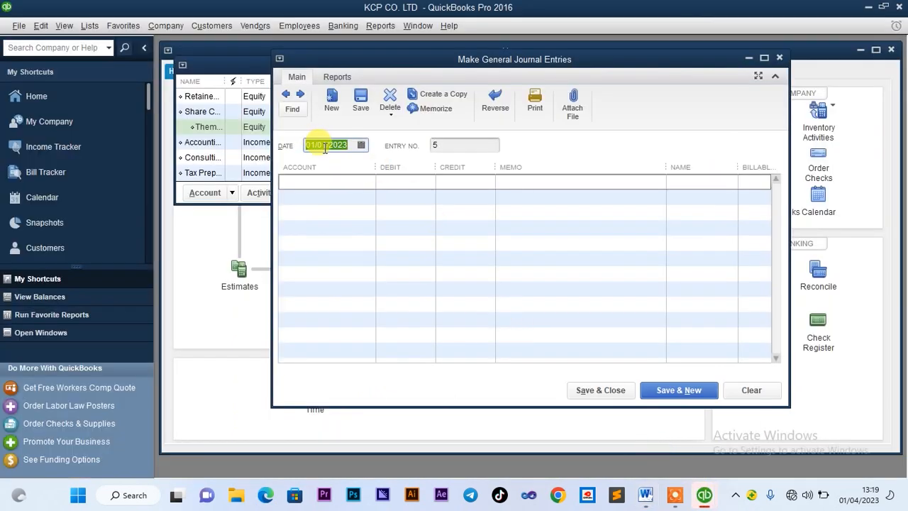
Date journal entry 5 as 10/01/2023 and check the contribution details in Word
{"action": "left_click", "coordinate": [361, 146]}
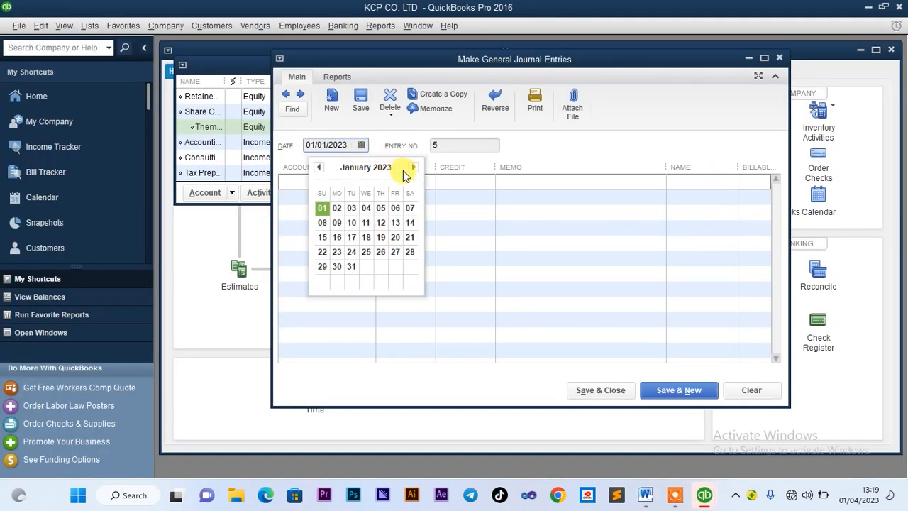
{"action": "left_click", "coordinate": [355, 224]}
{"action": "left_click", "coordinate": [353, 182]}
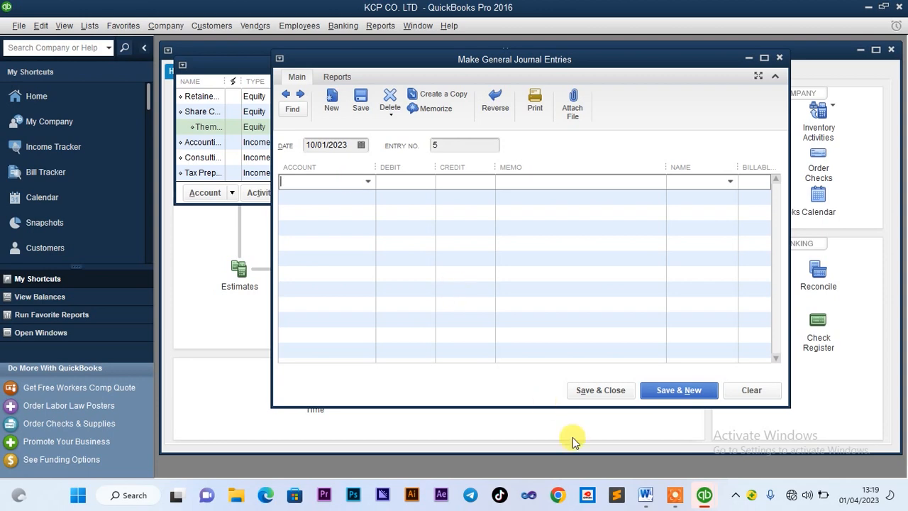
{"action": "left_click", "coordinate": [645, 495]}
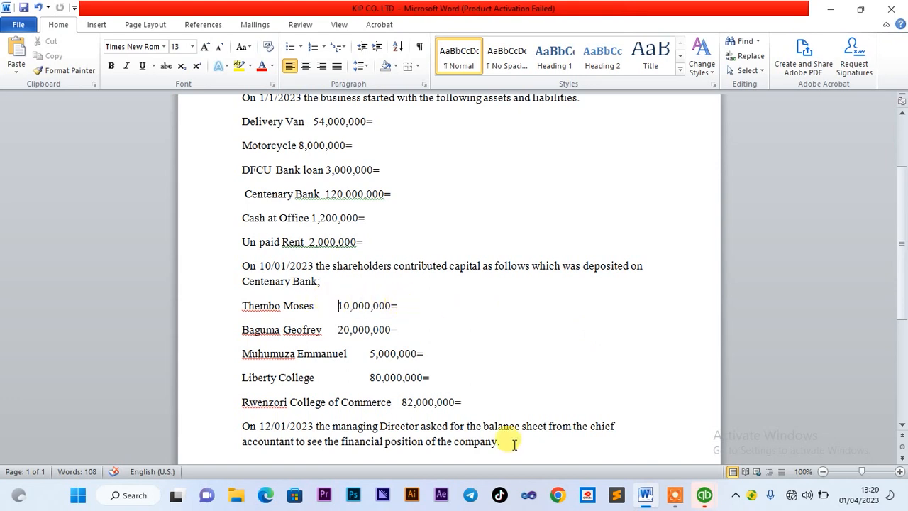
{"action": "mouse_move", "coordinate": [704, 495]}
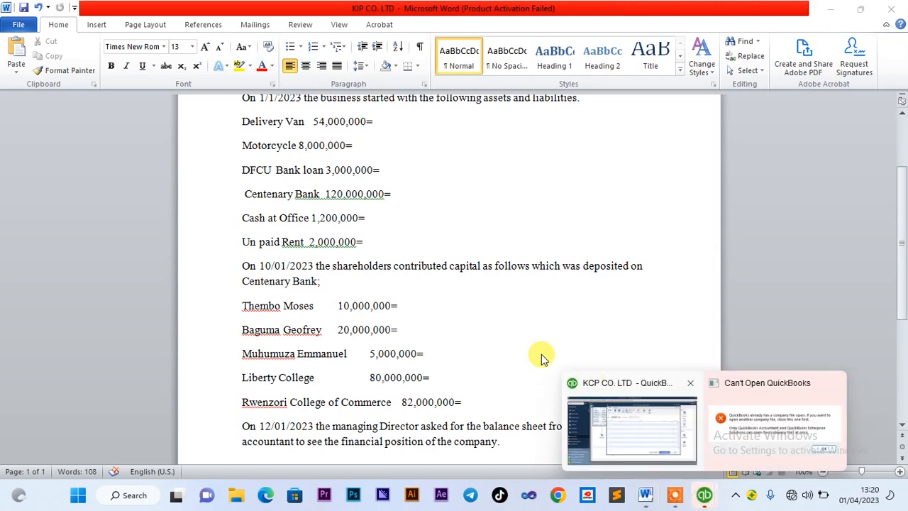
{"action": "left_click", "coordinate": [635, 439]}
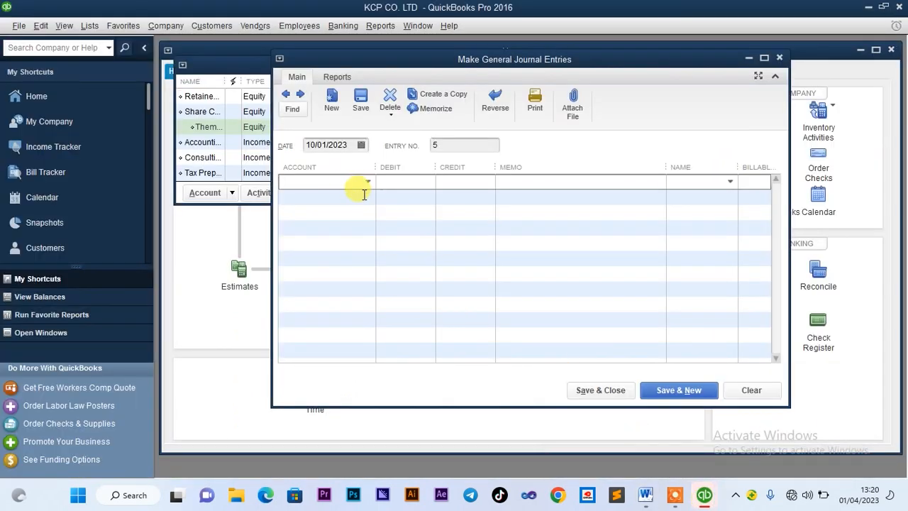
Debit Centenary Bank 10,000,000 and credit the shareholder's Share Capital subaccount on line two
{"action": "type", "text": "Capital Stock"}
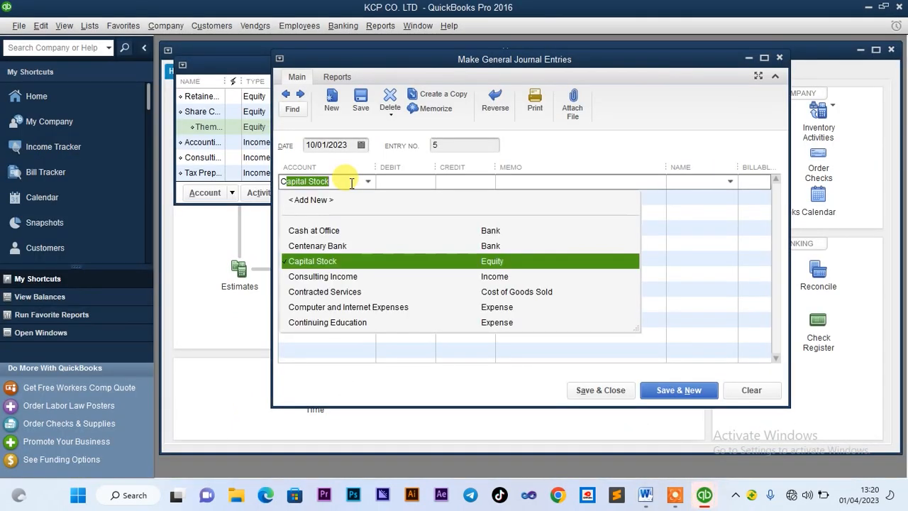
{"action": "left_click", "coordinate": [334, 244]}
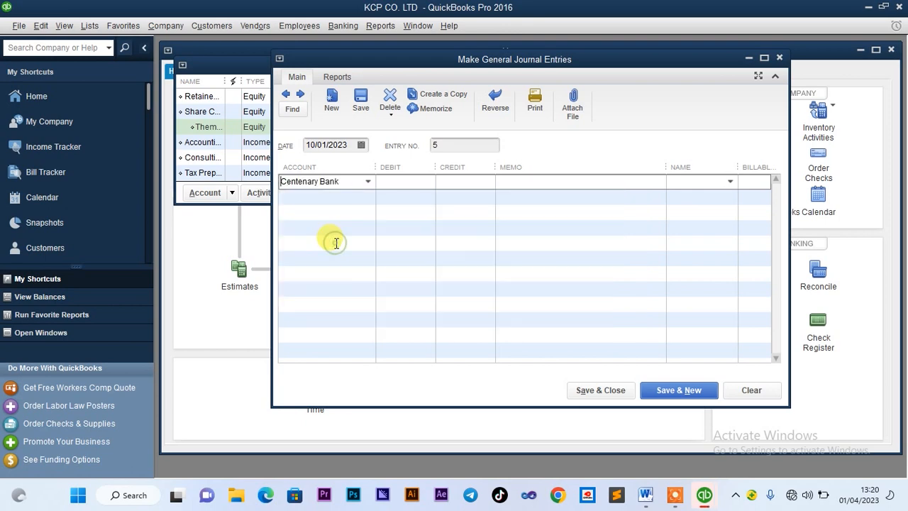
{"action": "left_click", "coordinate": [402, 182]}
{"action": "type", "text": "10000000"}
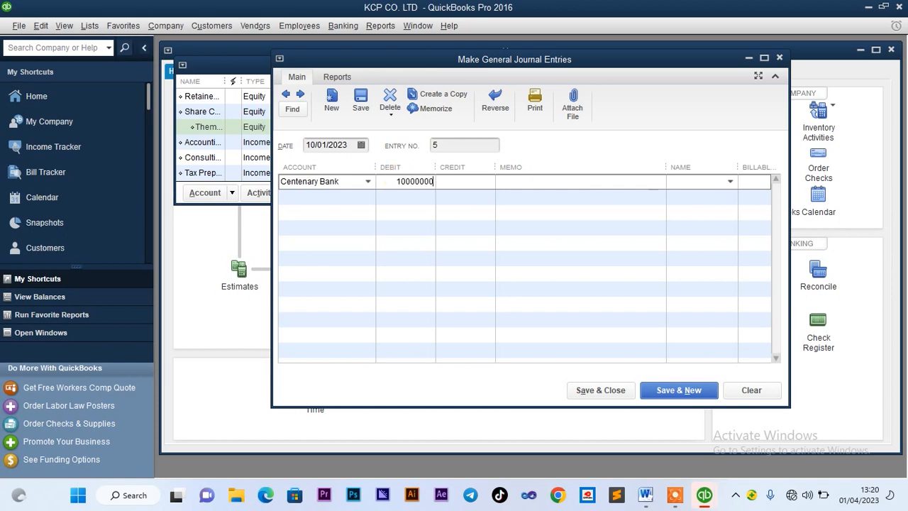
{"action": "left_click", "coordinate": [346, 192]}
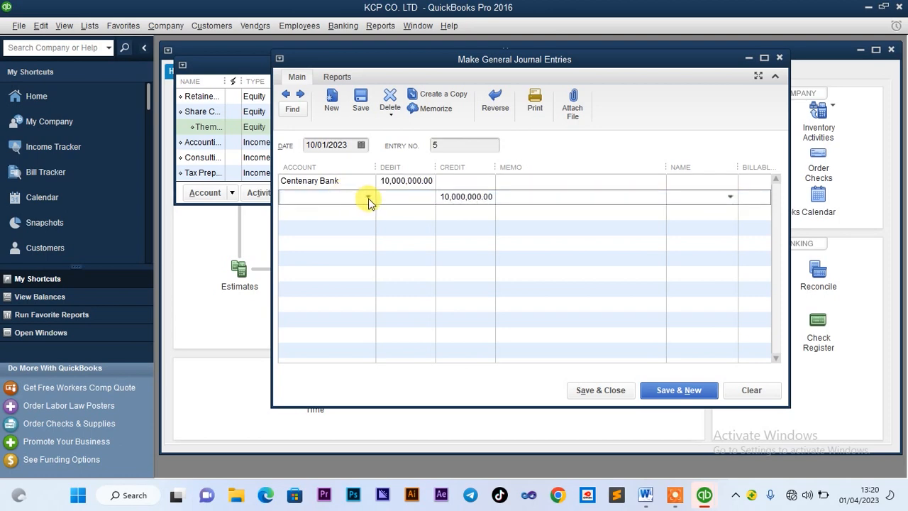
{"action": "left_click", "coordinate": [367, 197]}
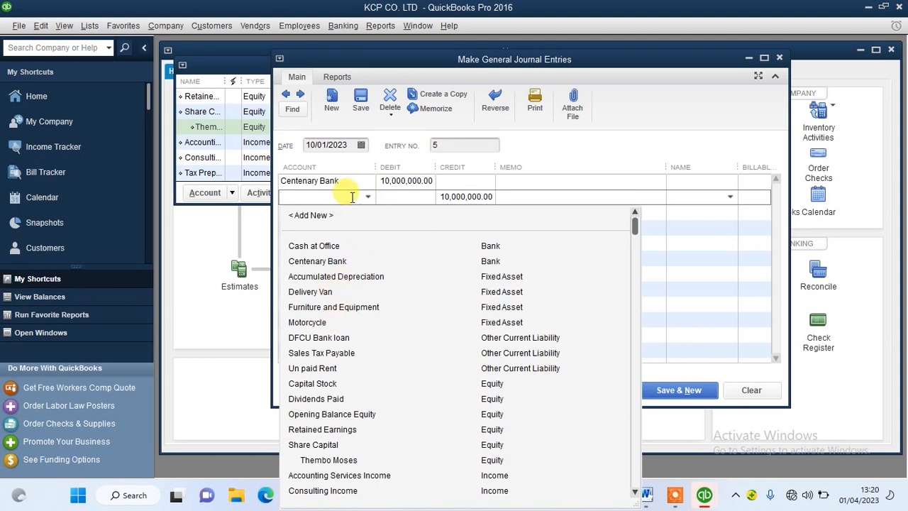
{"action": "type", "text": "th"}
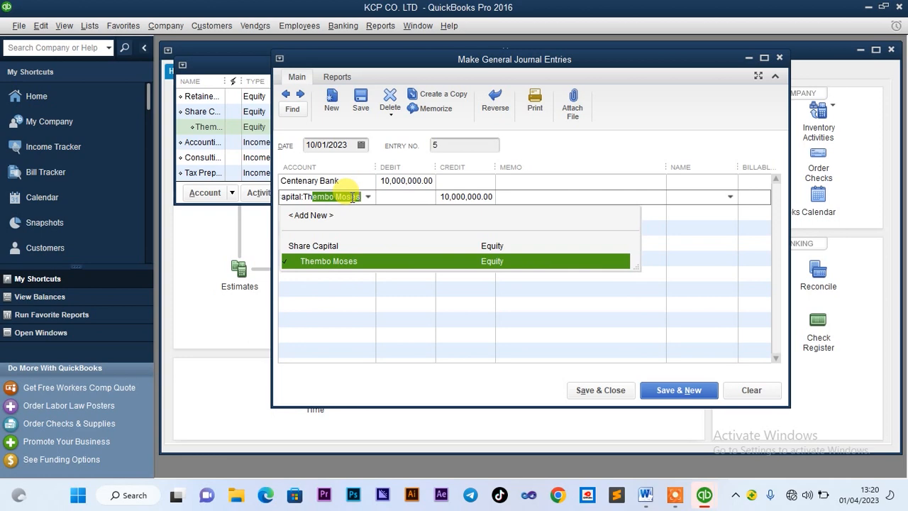
{"action": "left_click", "coordinate": [336, 262]}
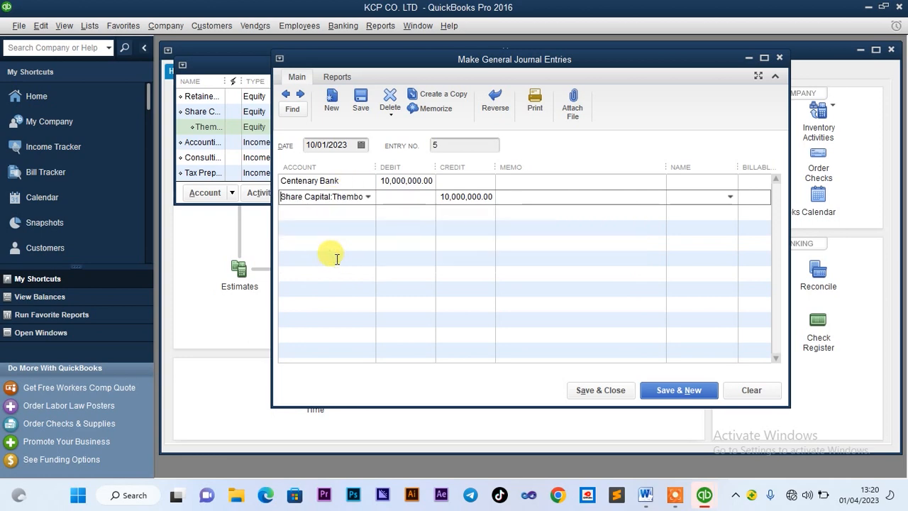
Quick-add the shareholder as an Other name on the bank line and save the entry
{"action": "left_click", "coordinate": [699, 182]}
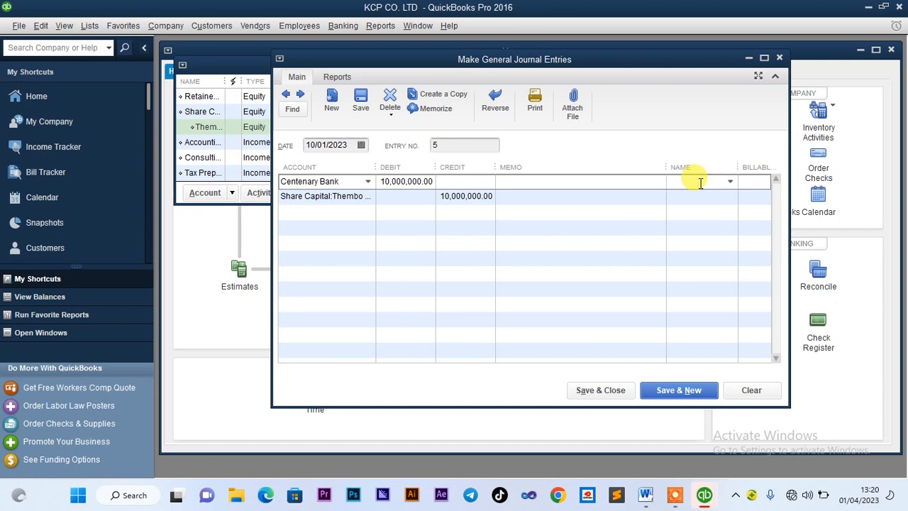
{"action": "type", "text": "t"}
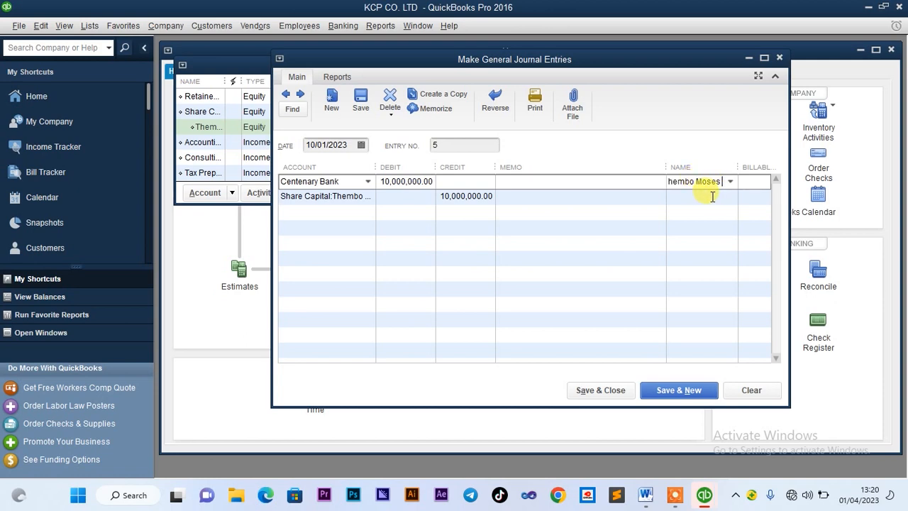
{"action": "left_click", "coordinate": [717, 197]}
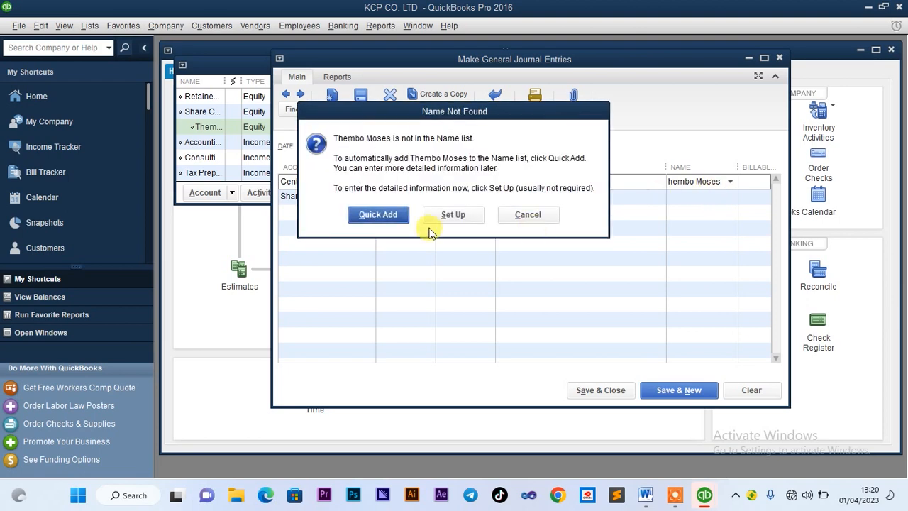
{"action": "left_click", "coordinate": [379, 214]}
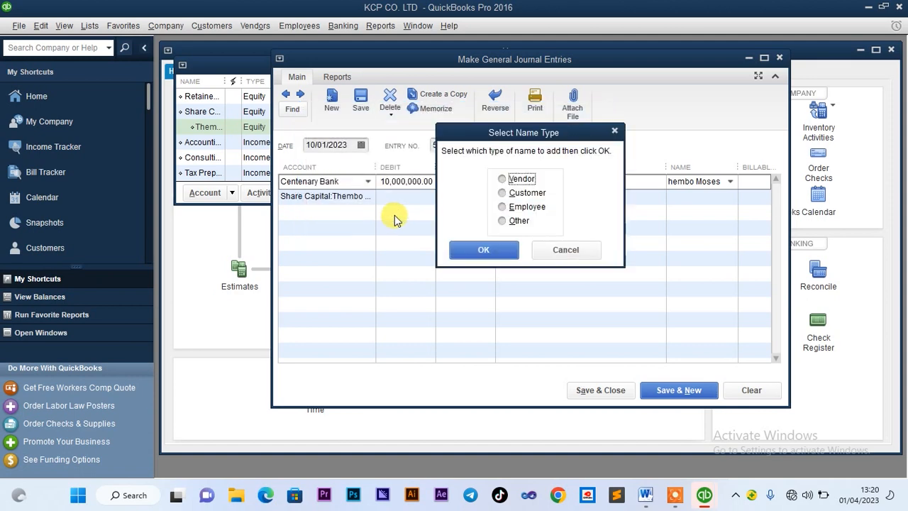
{"action": "left_click", "coordinate": [504, 223]}
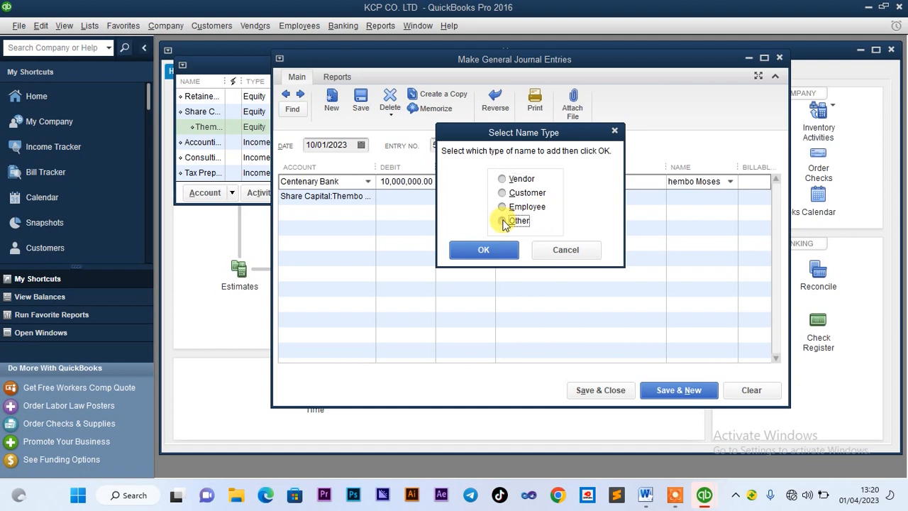
{"action": "left_click", "coordinate": [496, 250]}
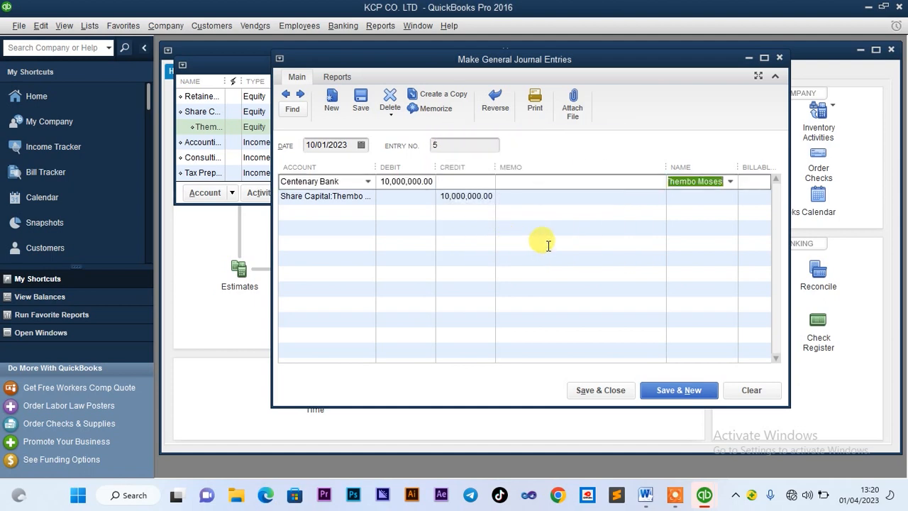
{"action": "left_click", "coordinate": [603, 391]}
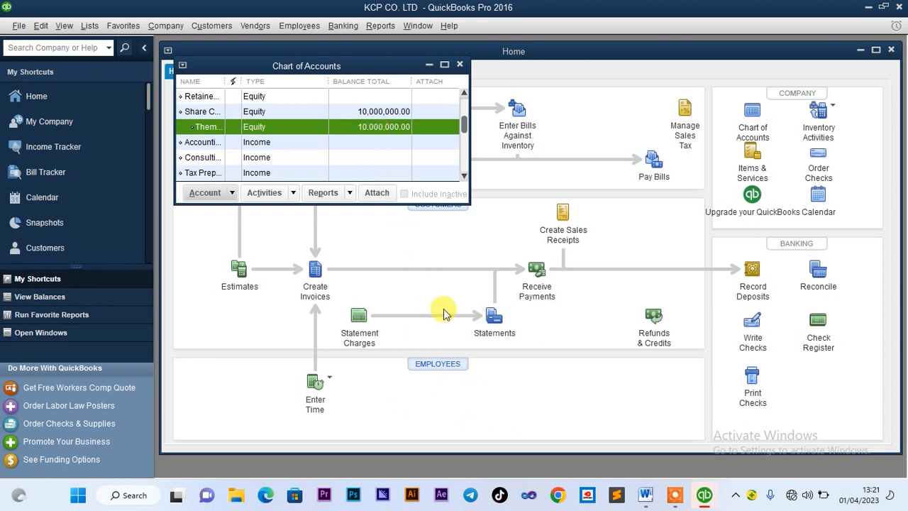
Select the second shareholder's 20,000,000= line in the Word brief, then return to QuickBooks
{"action": "left_click", "coordinate": [646, 496]}
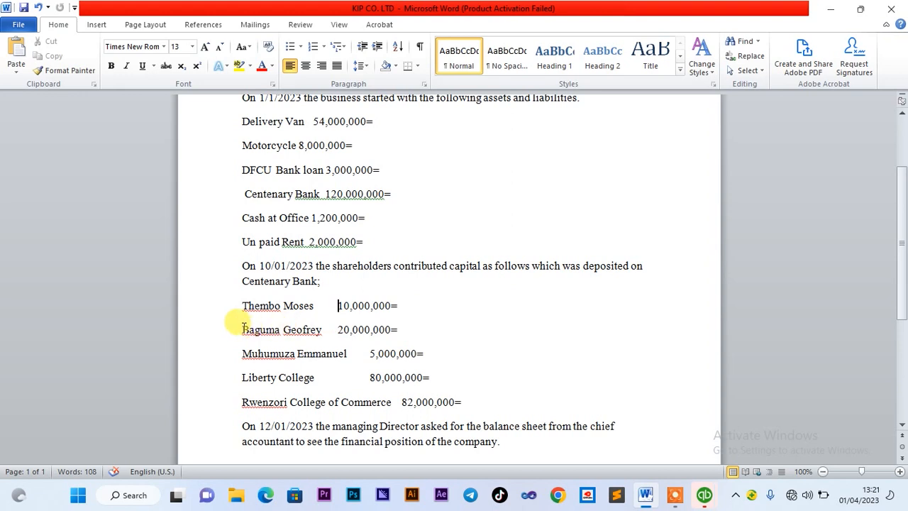
{"action": "left_click_drag", "start_coordinate": [242, 329], "coordinate": [312, 334]}
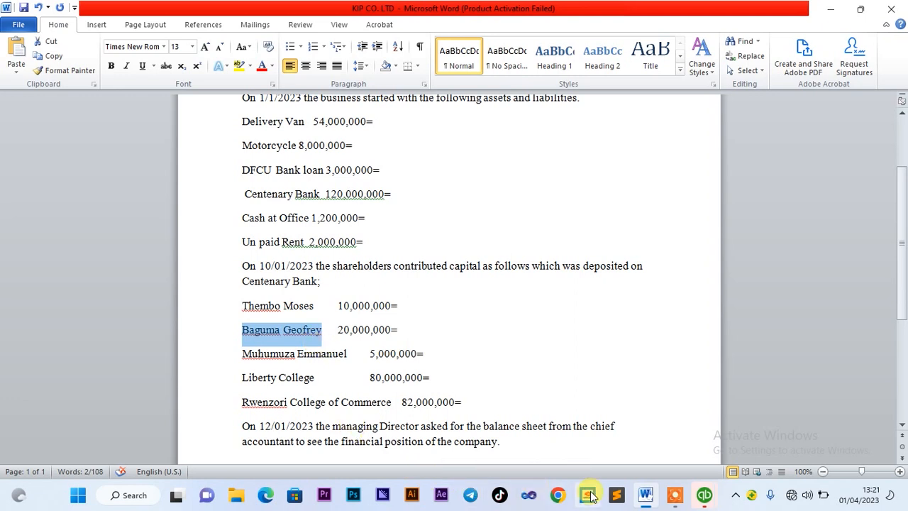
{"action": "mouse_move", "coordinate": [704, 496]}
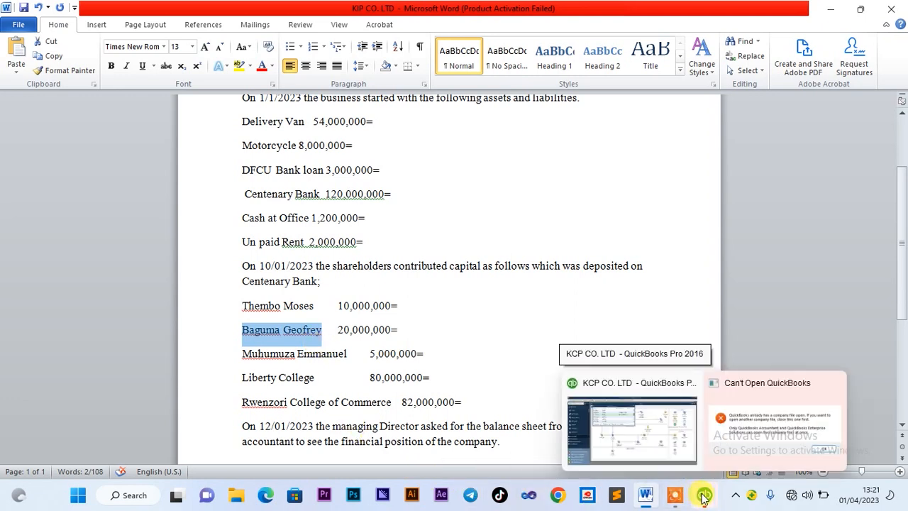
{"action": "left_click", "coordinate": [645, 448]}
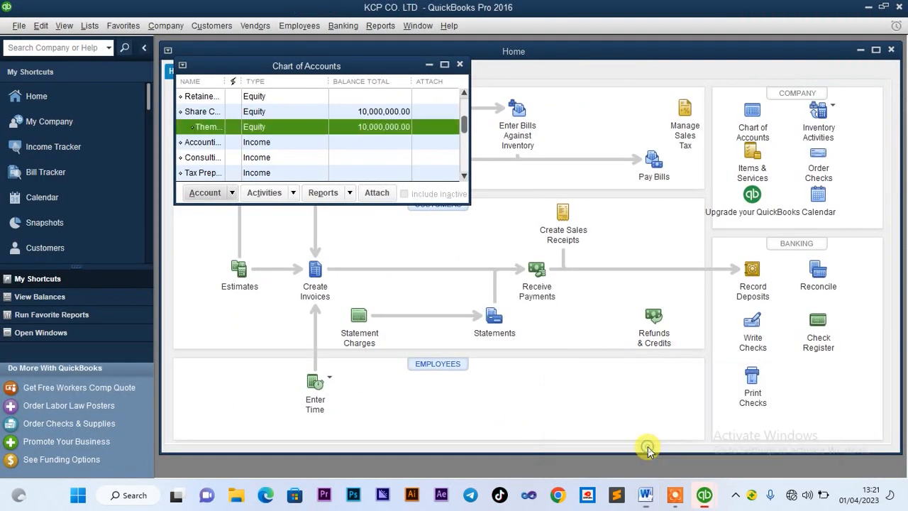
Create the second shareholder's Equity account as a subaccount of Share Capital
{"action": "left_click", "coordinate": [217, 193]}
{"action": "left_click", "coordinate": [222, 213]}
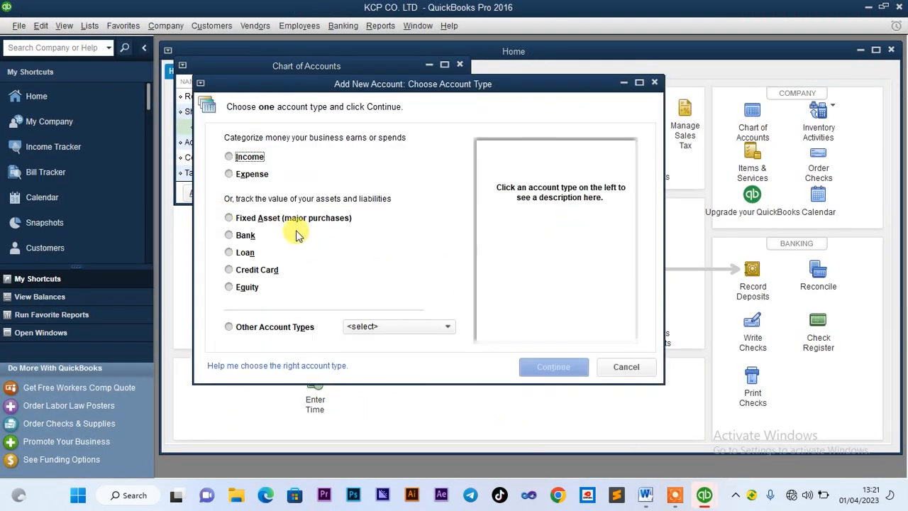
{"action": "left_click", "coordinate": [240, 291]}
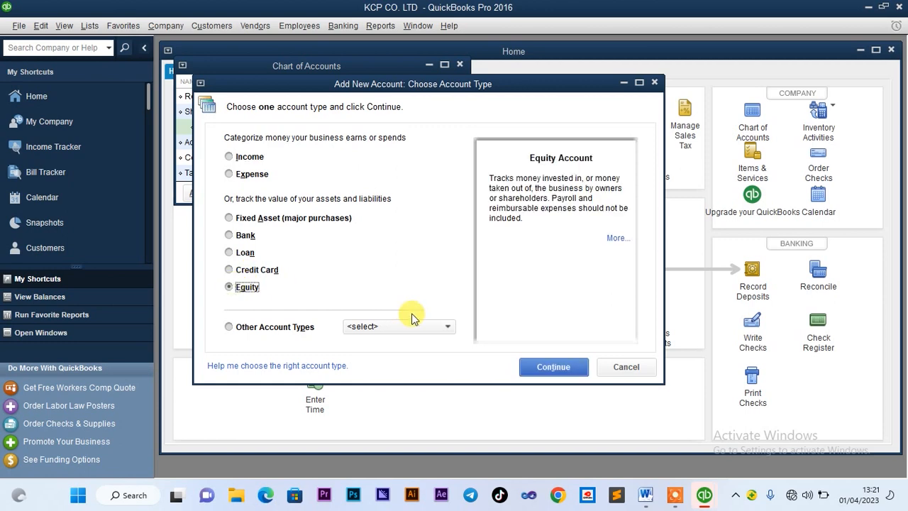
{"action": "left_click", "coordinate": [555, 367]}
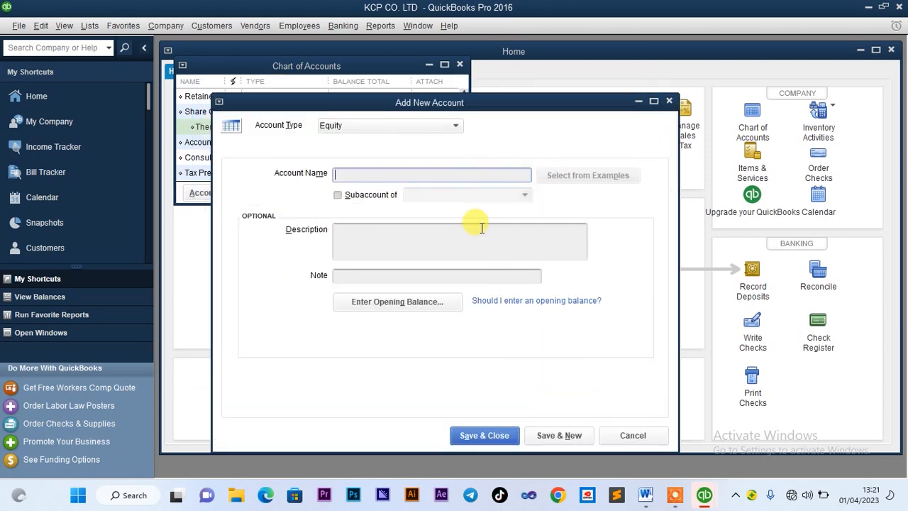
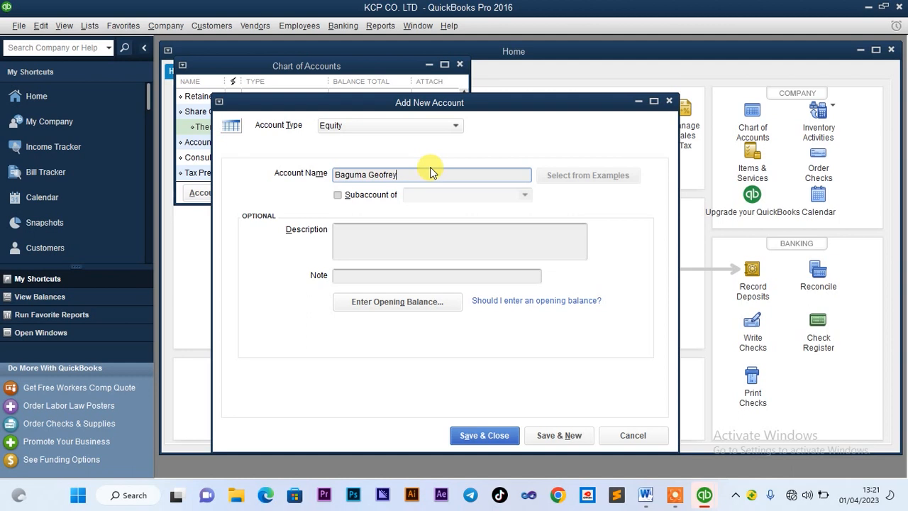
{"action": "left_click", "coordinate": [338, 196]}
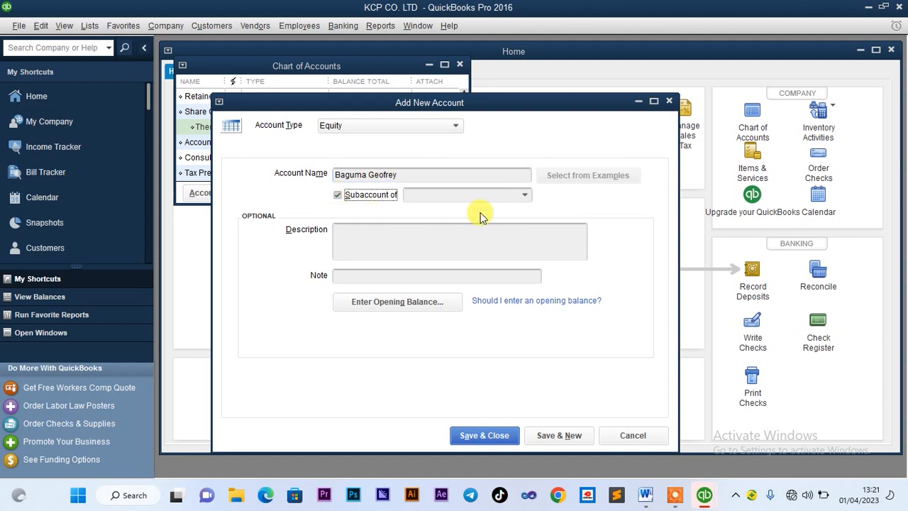
{"action": "left_click", "coordinate": [525, 195]}
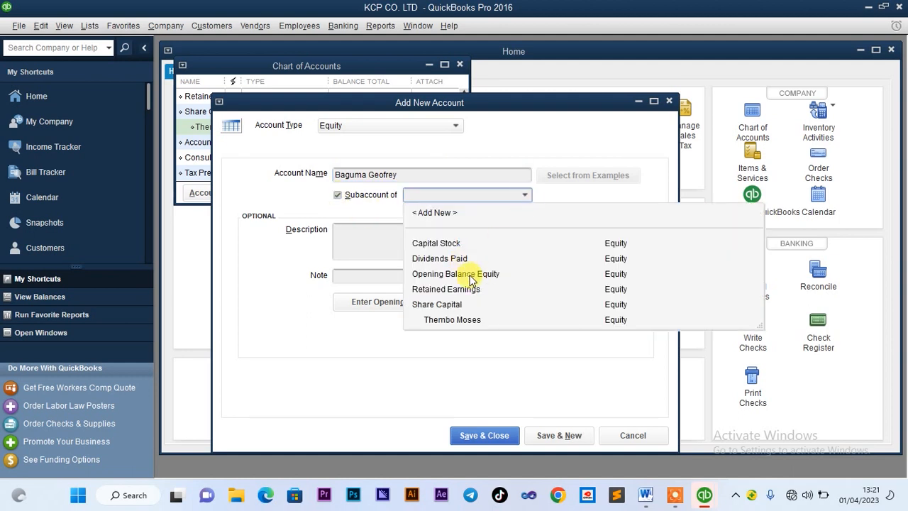
{"action": "left_click", "coordinate": [454, 305]}
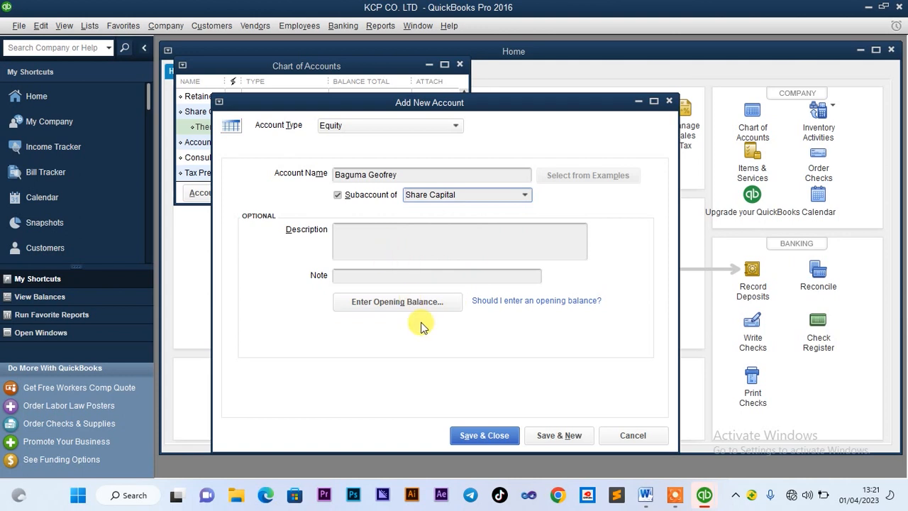
{"action": "left_click", "coordinate": [476, 438]}
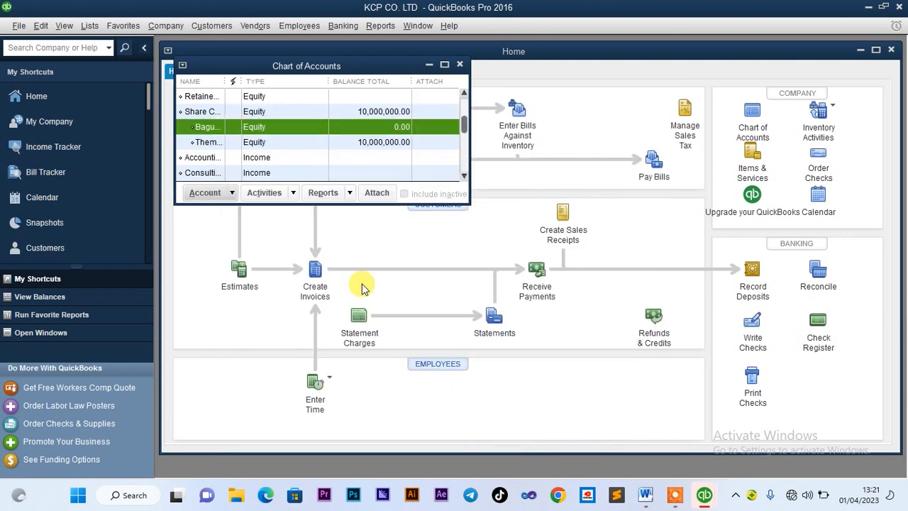
Start general journal entry 6 from the new subaccount, dismissing the numbering notice
{"action": "right_click", "coordinate": [218, 133]}
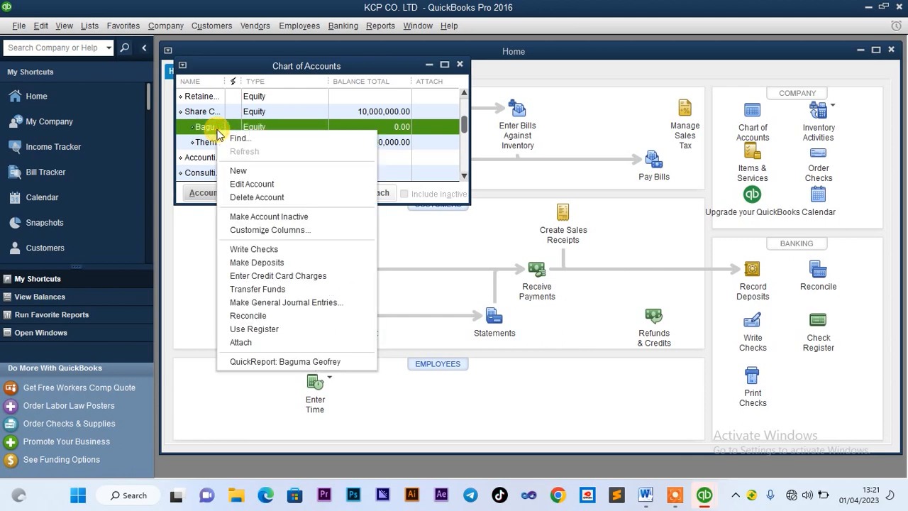
{"action": "left_click", "coordinate": [262, 303]}
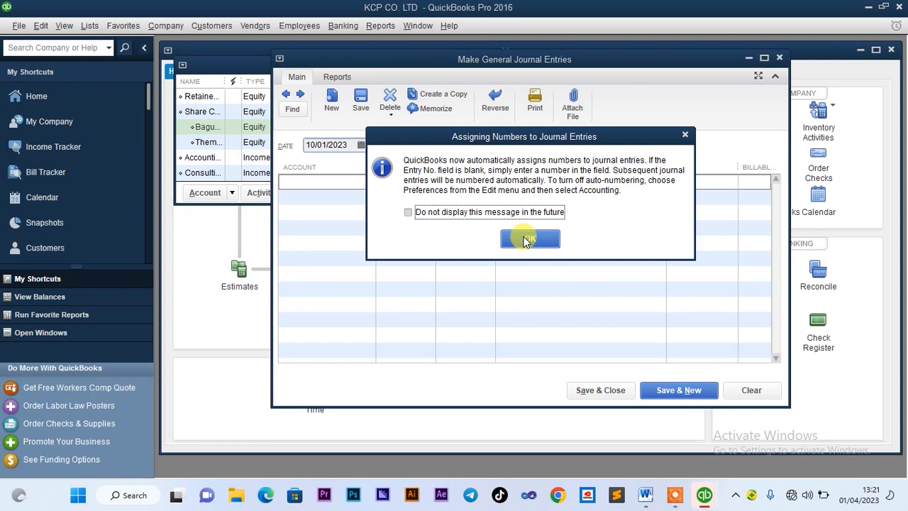
{"action": "left_click", "coordinate": [525, 239]}
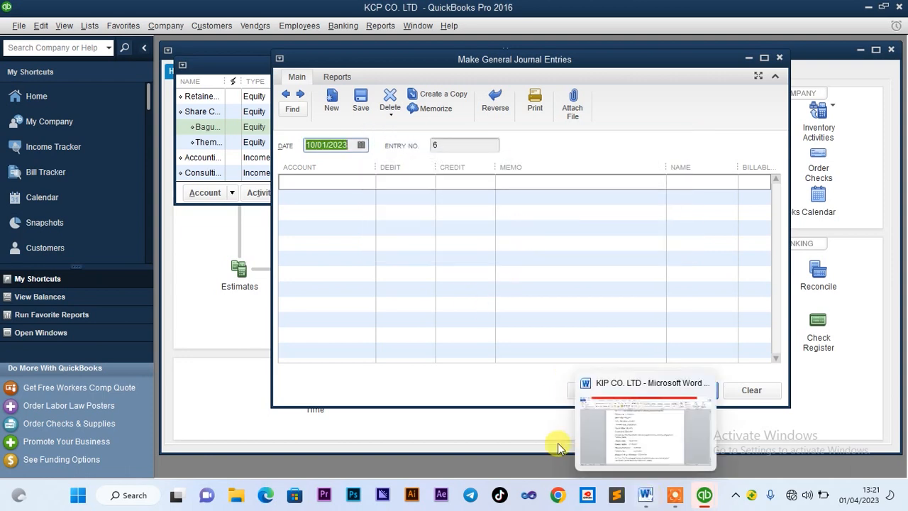
Put Centenary Bank on line one and the shareholder's Share Capital subaccount on line two
{"action": "left_click", "coordinate": [352, 182]}
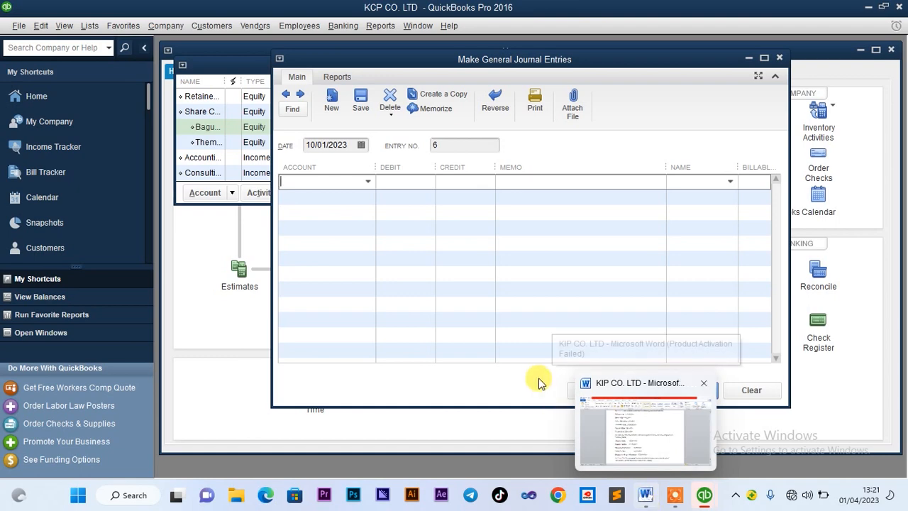
{"action": "type", "text": "Capital Stock"}
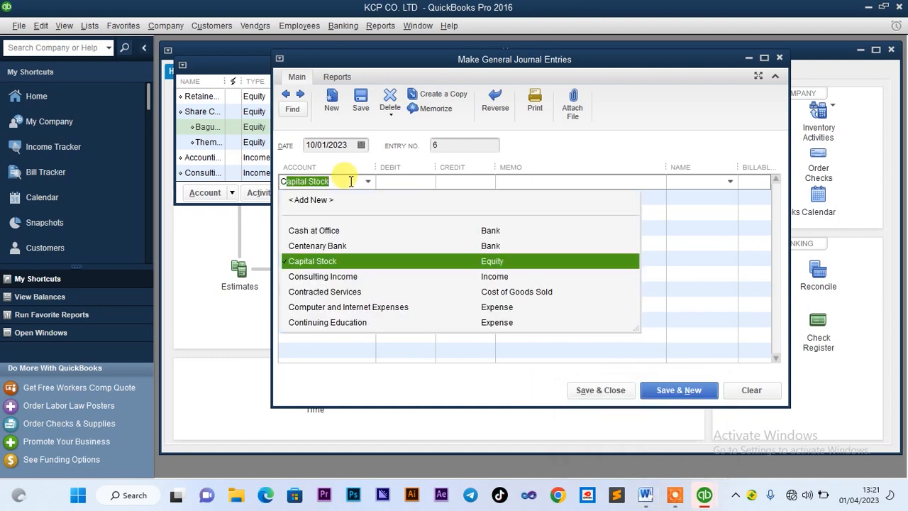
{"action": "left_click", "coordinate": [336, 246]}
{"action": "left_click", "coordinate": [367, 198]}
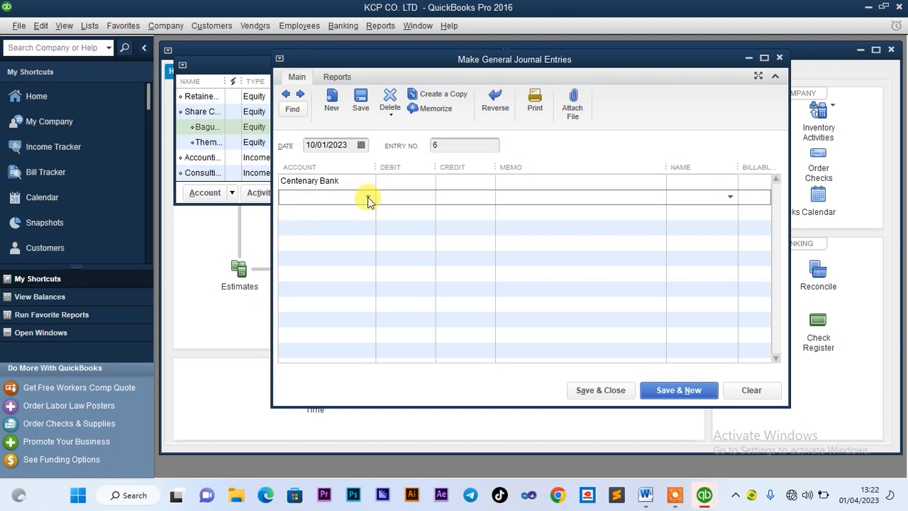
{"action": "left_click", "coordinate": [368, 198]}
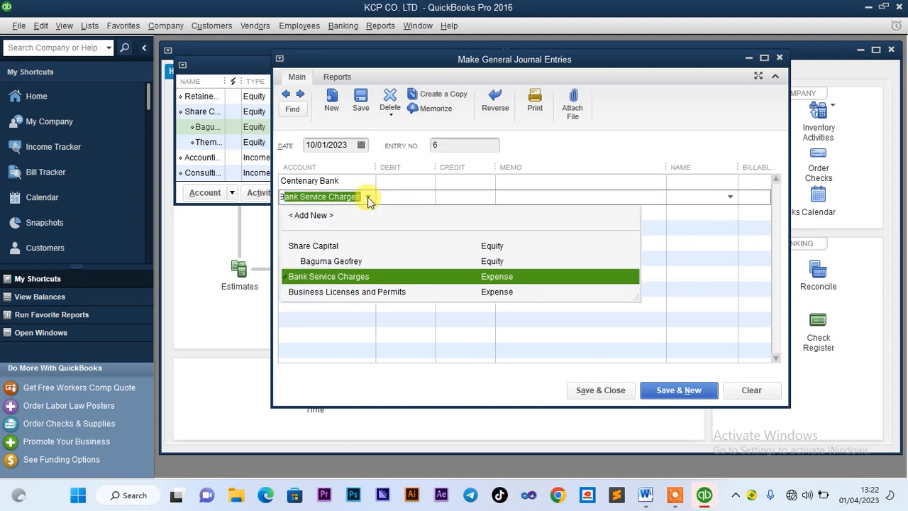
{"action": "left_click", "coordinate": [350, 263]}
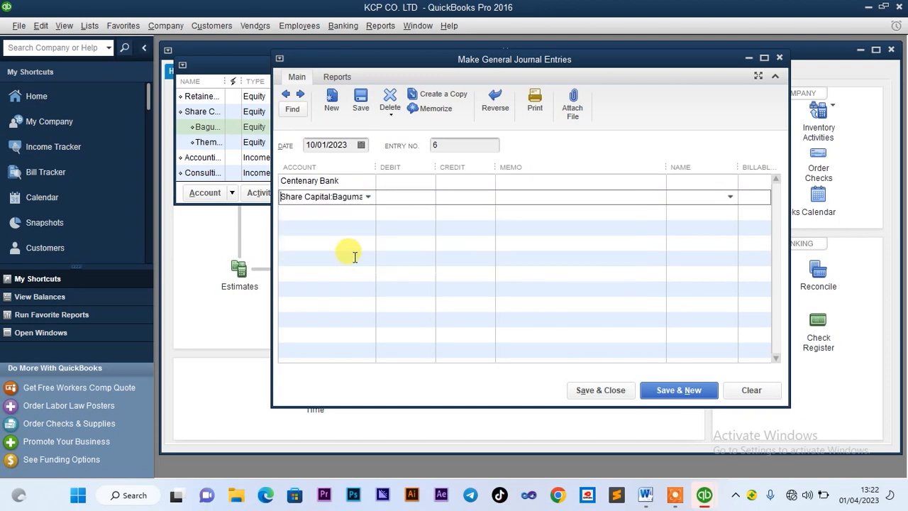
Enter a 20,000,000 debit to Centenary Bank and a matching credit, then set the bank-line name
{"action": "left_click", "coordinate": [415, 180]}
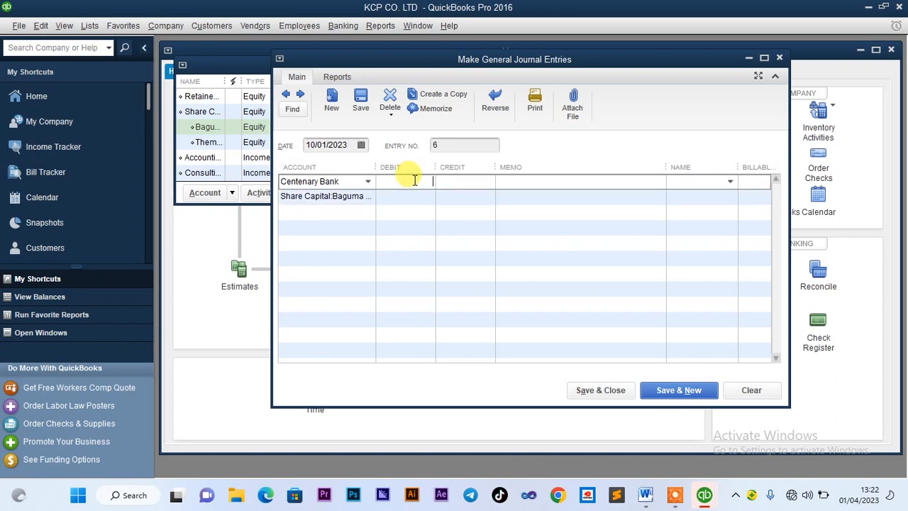
{"action": "left_click", "coordinate": [645, 495]}
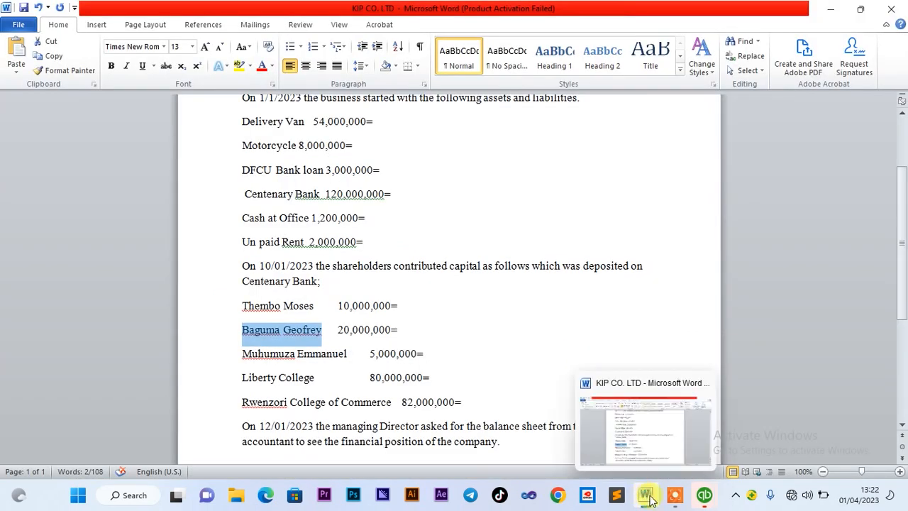
{"action": "mouse_move", "coordinate": [701, 500]}
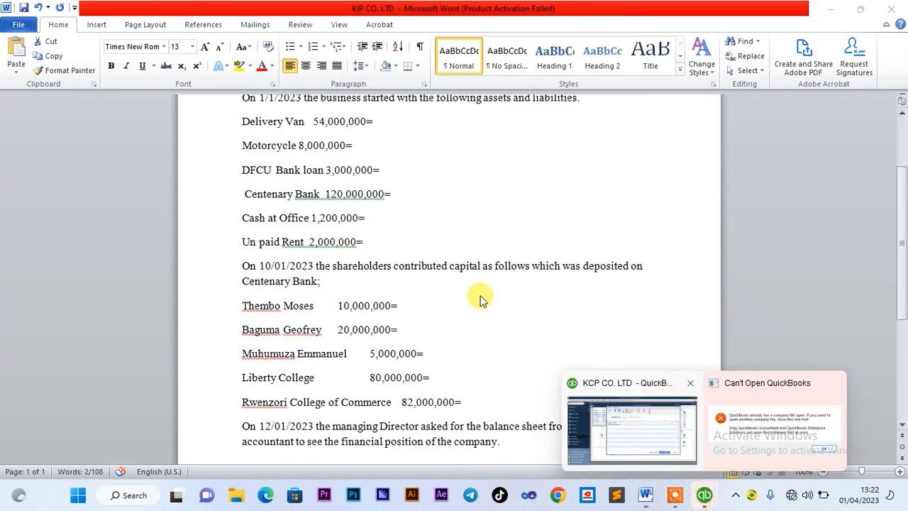
{"action": "left_click", "coordinate": [623, 436]}
{"action": "type", "text": "200000"}
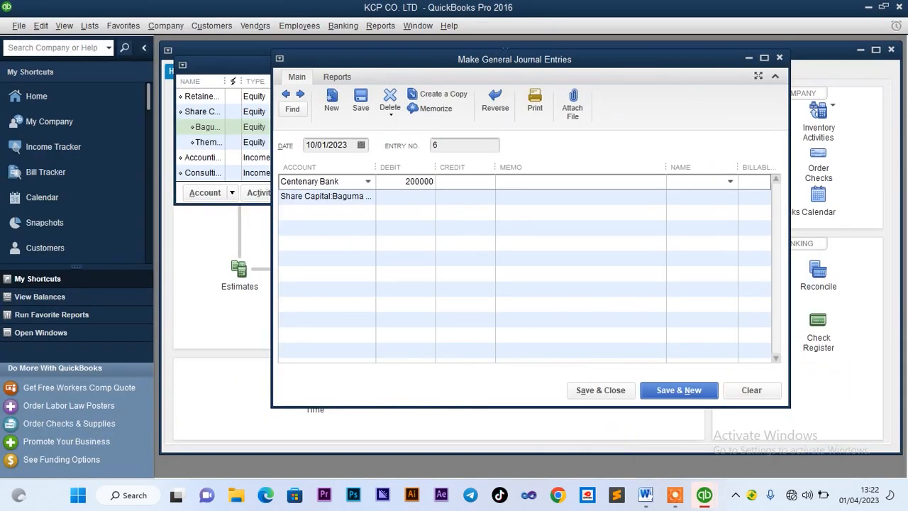
{"action": "type", "text": ",000,000"}
{"action": "left_click", "coordinate": [408, 197]}
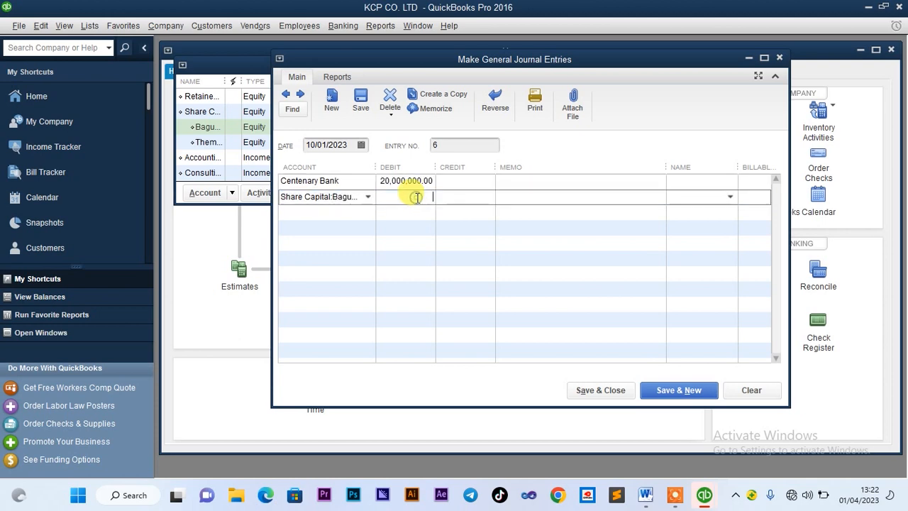
{"action": "left_click", "coordinate": [455, 198]}
{"action": "type", "text": "2"}
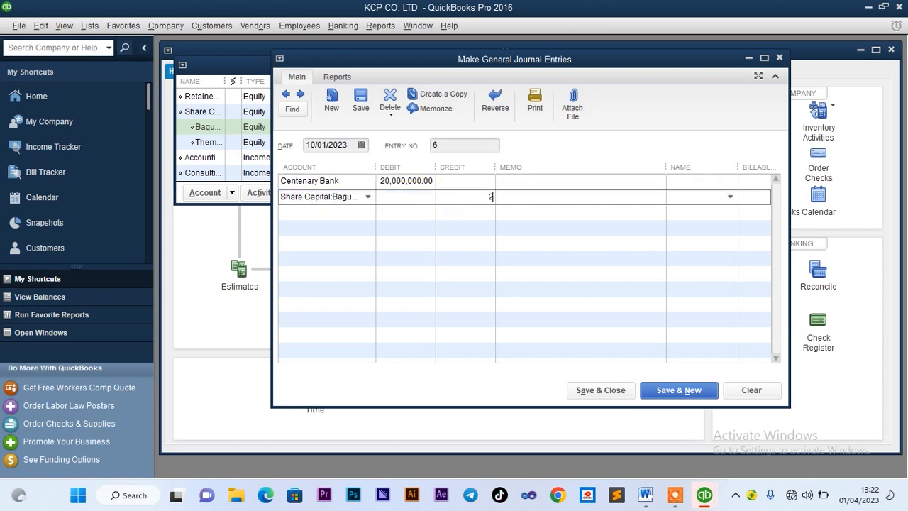
{"action": "type", "text": "0,000,000"}
{"action": "left_click", "coordinate": [470, 213]}
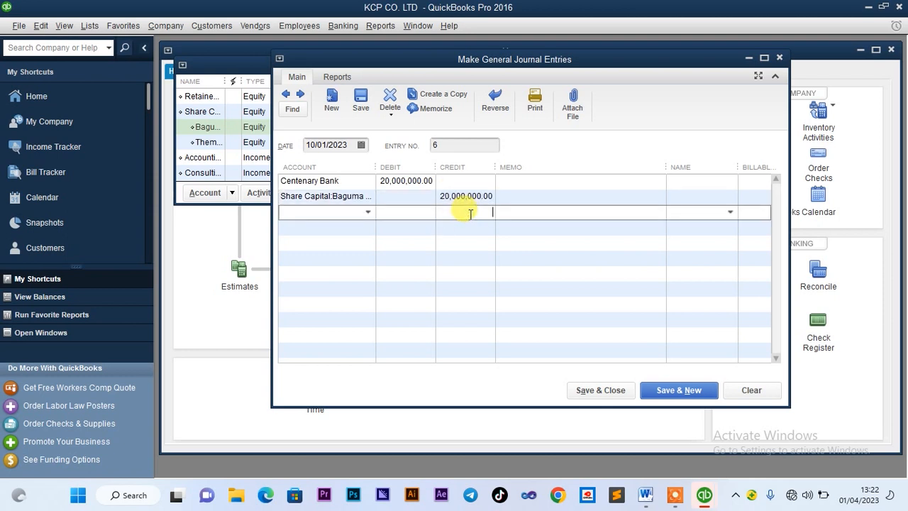
{"action": "left_click", "coordinate": [693, 183]}
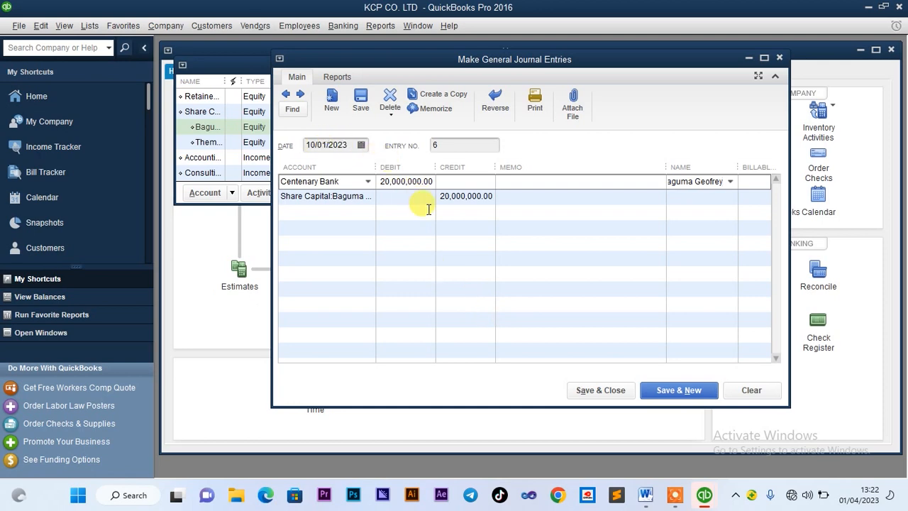
Quick-add the second shareholder as an Other name and post journal entry 6
{"action": "left_click", "coordinate": [598, 390]}
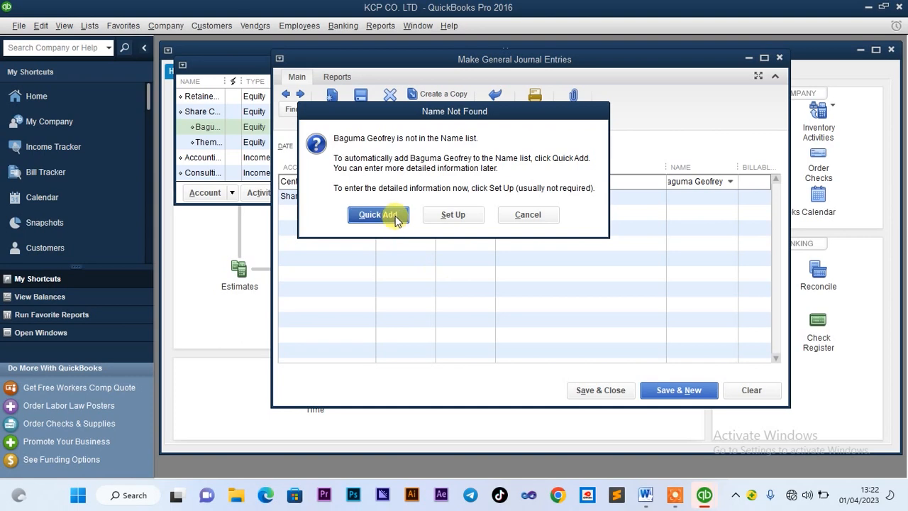
{"action": "left_click", "coordinate": [395, 216]}
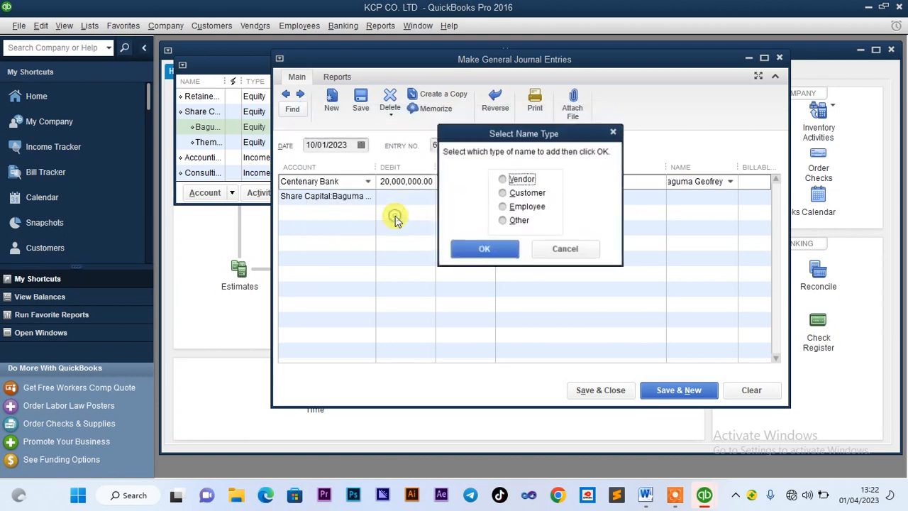
{"action": "left_click", "coordinate": [502, 221]}
{"action": "left_click", "coordinate": [491, 253]}
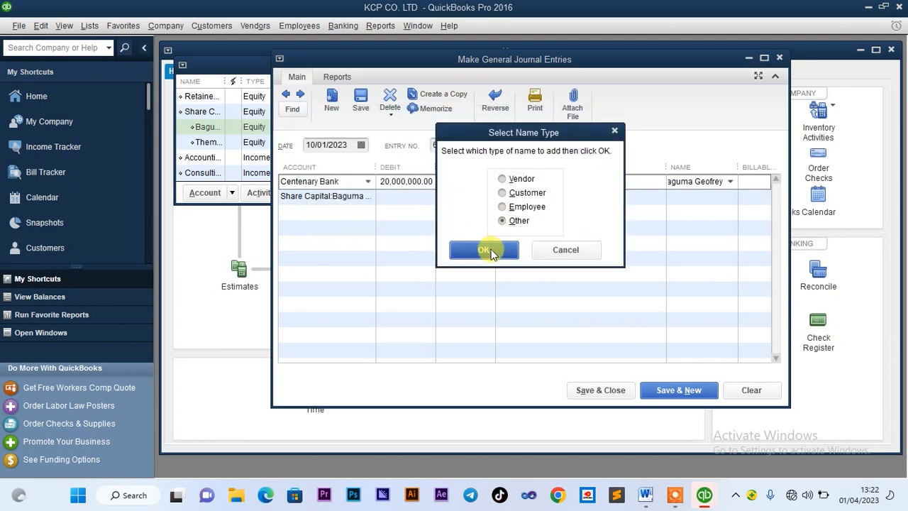
{"action": "left_click", "coordinate": [603, 392]}
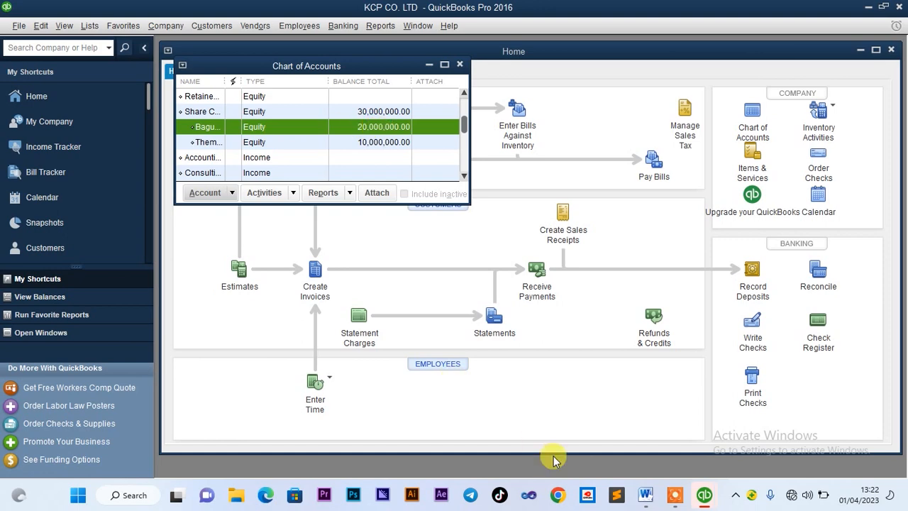
Select the third shareholder's 5,000,000= line in Word, then bring KCP CO. LTD back to front
{"action": "left_click", "coordinate": [647, 497]}
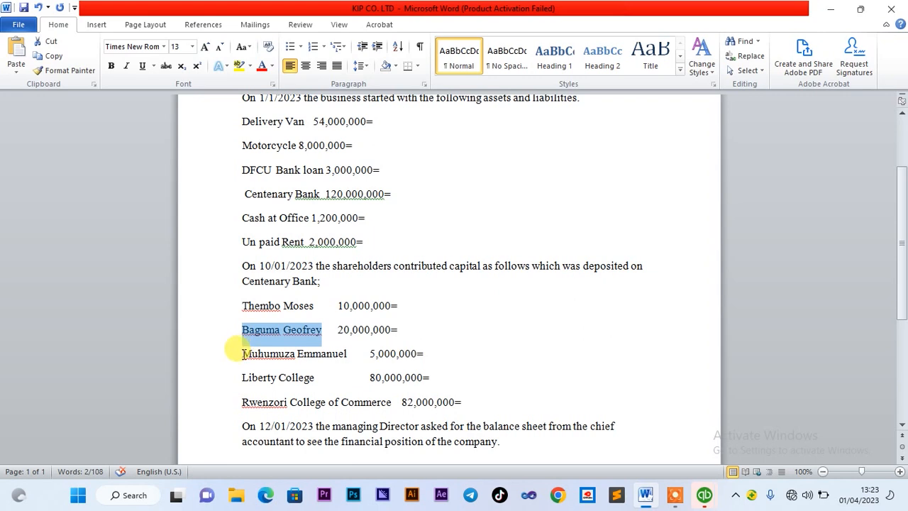
{"action": "left_click_drag", "start_coordinate": [243, 352], "coordinate": [340, 362]}
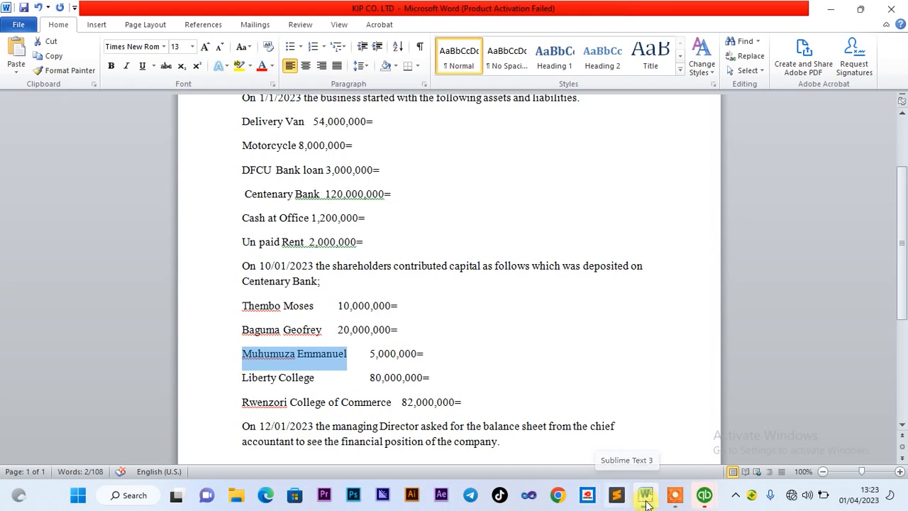
{"action": "mouse_move", "coordinate": [700, 501]}
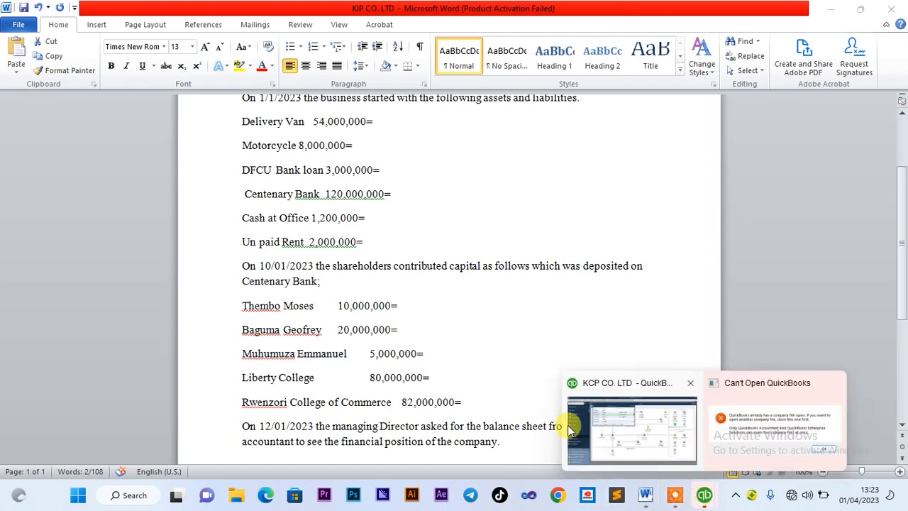
{"action": "left_click", "coordinate": [601, 433]}
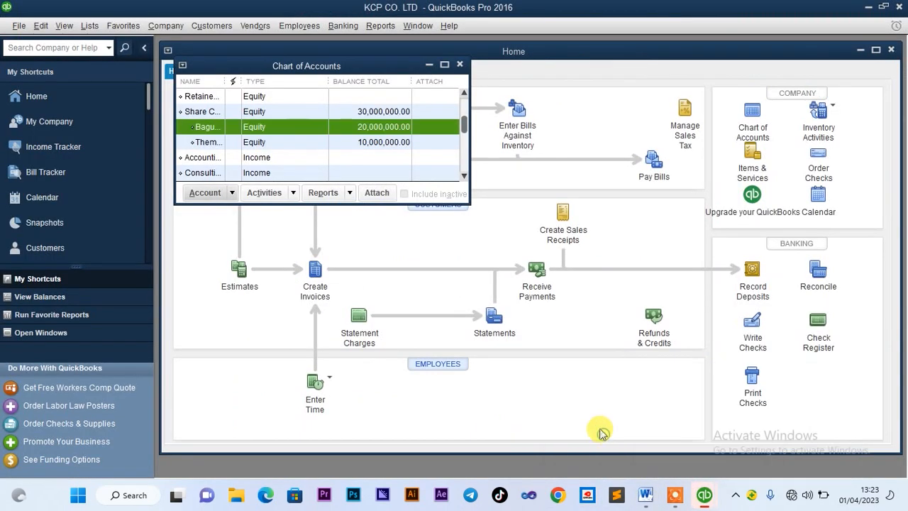
Create a new Equity account named with the third shareholder's full name
{"action": "left_click", "coordinate": [211, 193]}
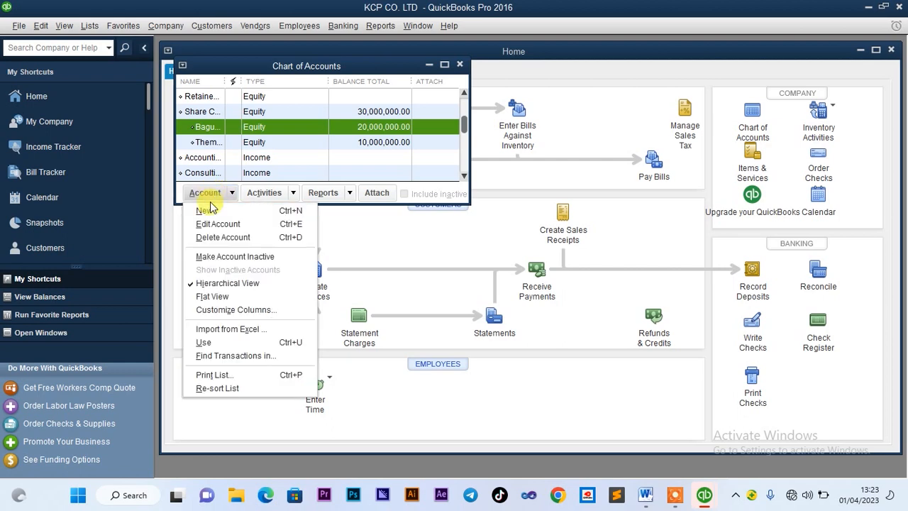
{"action": "left_click", "coordinate": [205, 206]}
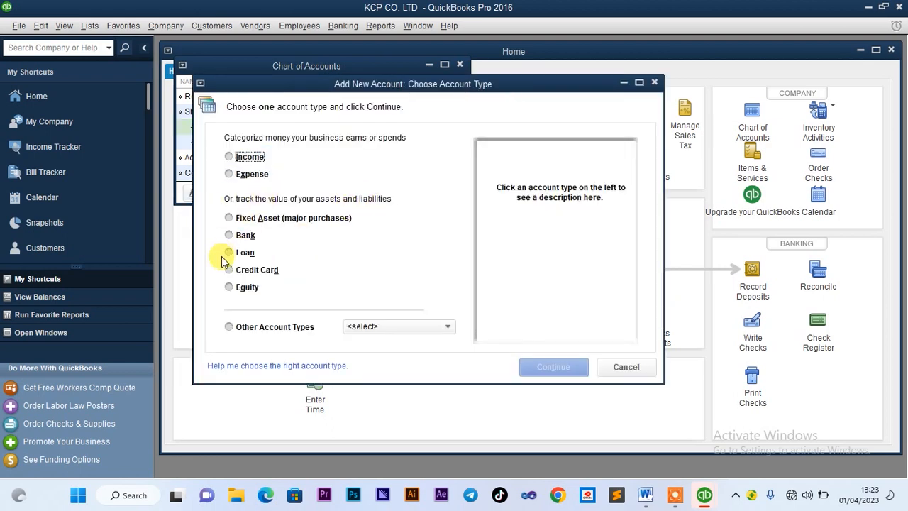
{"action": "left_click", "coordinate": [231, 290]}
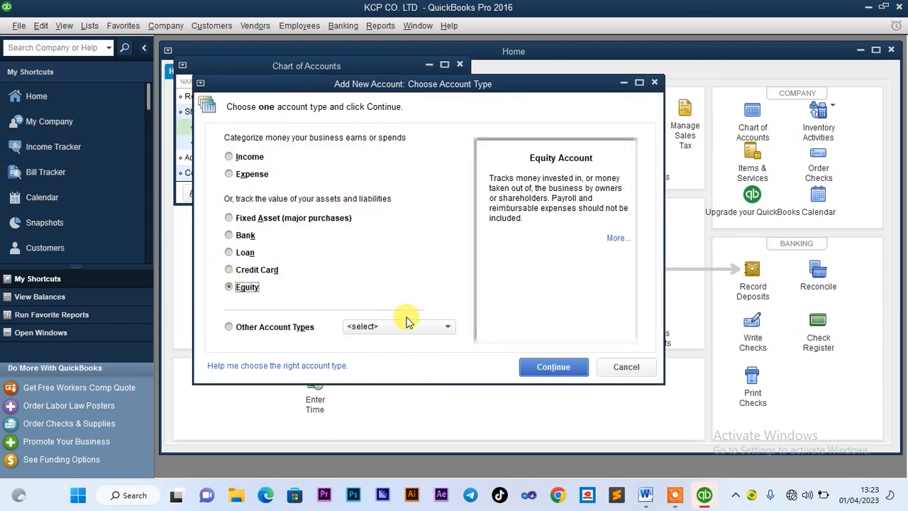
{"action": "left_click", "coordinate": [539, 368]}
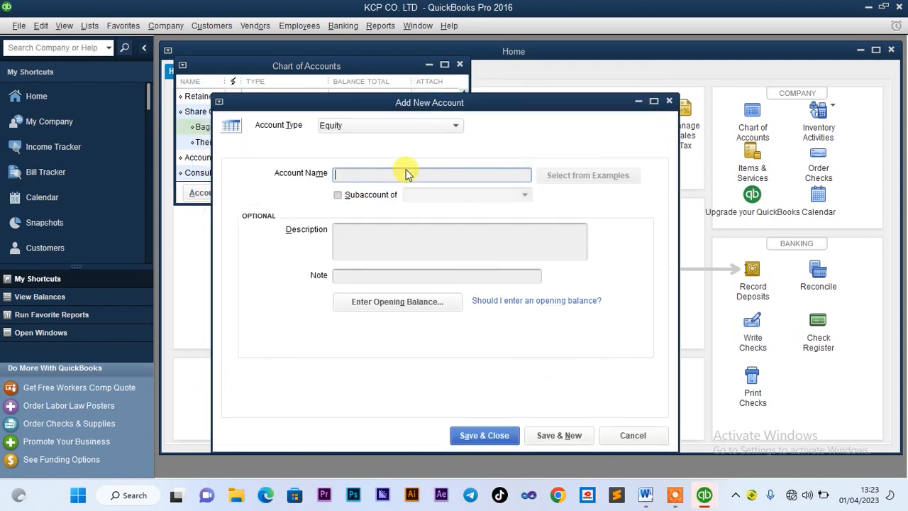
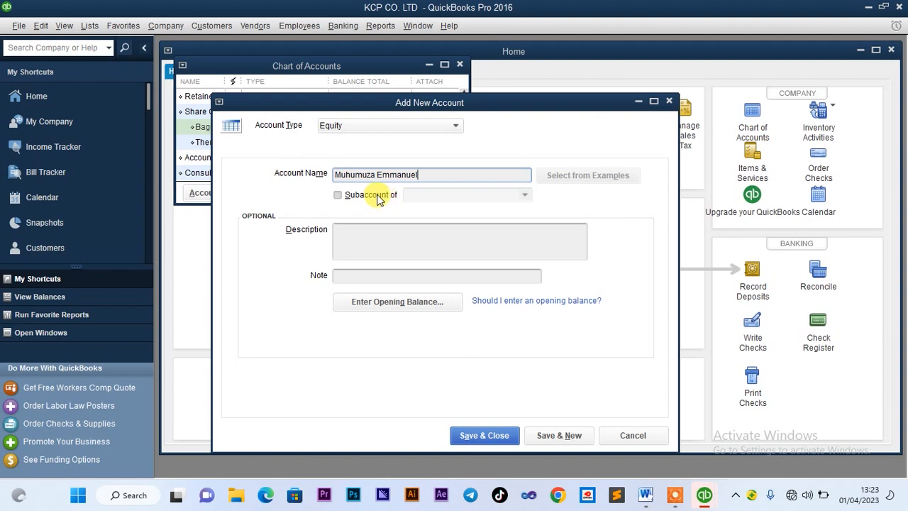
Make the account a subaccount of Share Capital and save it
{"action": "left_click", "coordinate": [338, 196]}
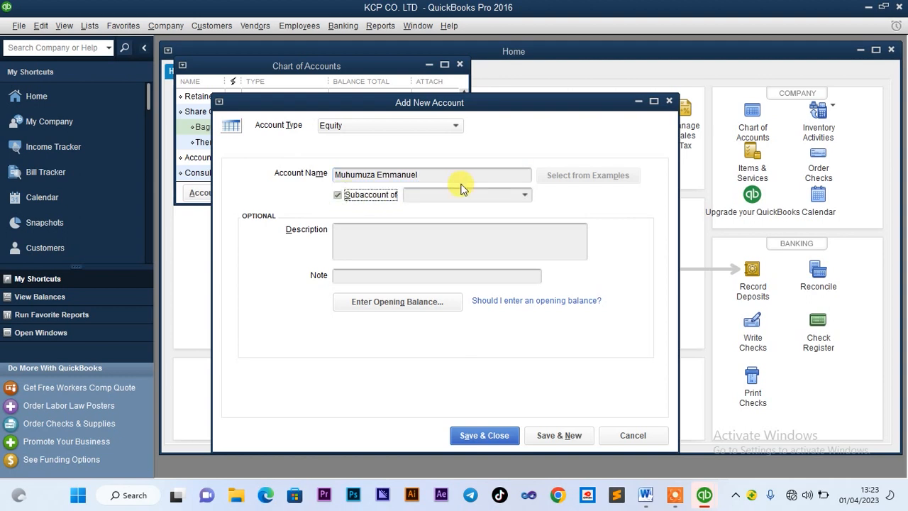
{"action": "left_click", "coordinate": [462, 193]}
{"action": "type", "text": "sf"}
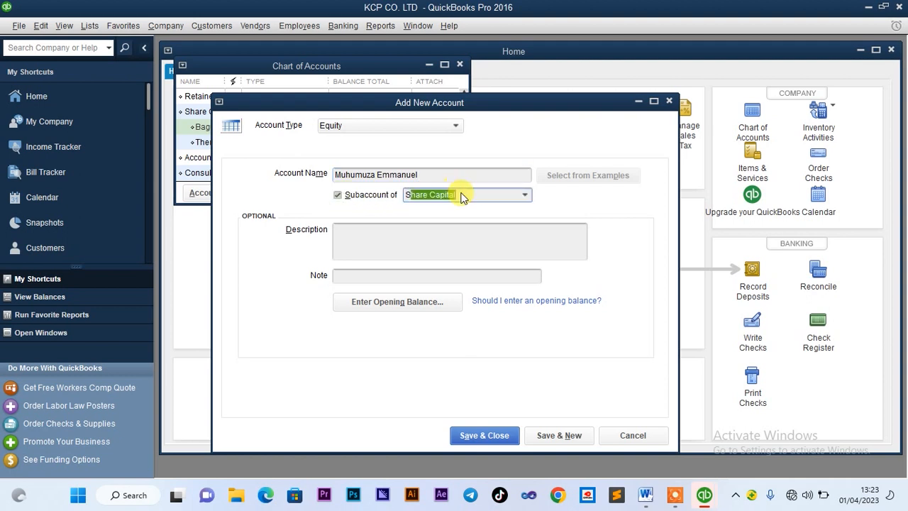
{"action": "key", "text": "BackSpace"}
{"action": "type", "text": "h"}
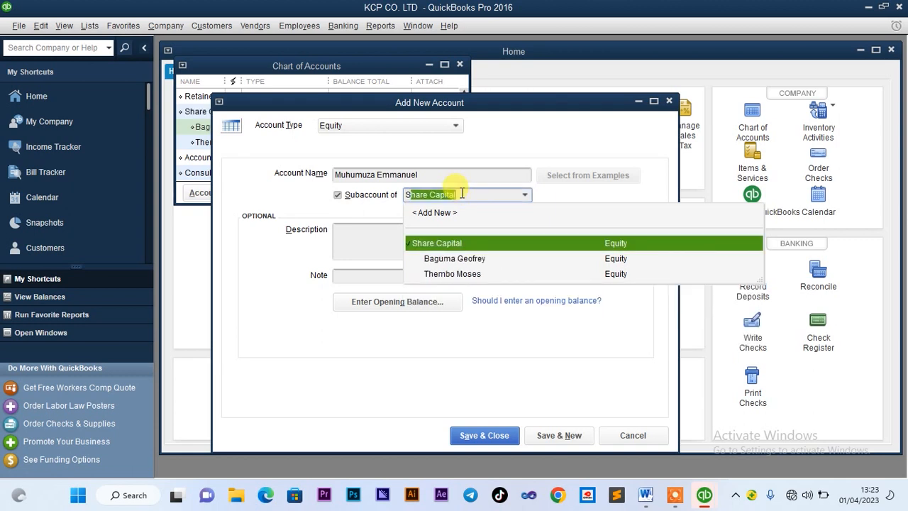
{"action": "left_click", "coordinate": [453, 244]}
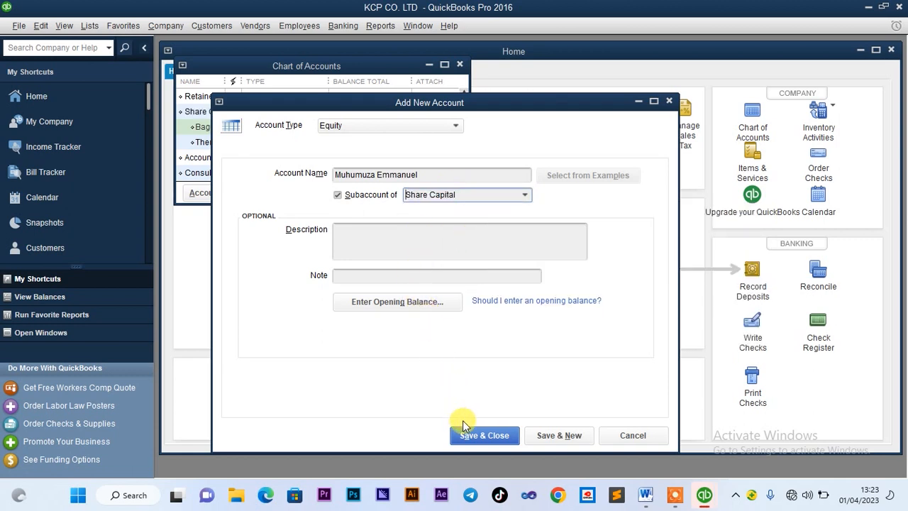
{"action": "left_click", "coordinate": [484, 436]}
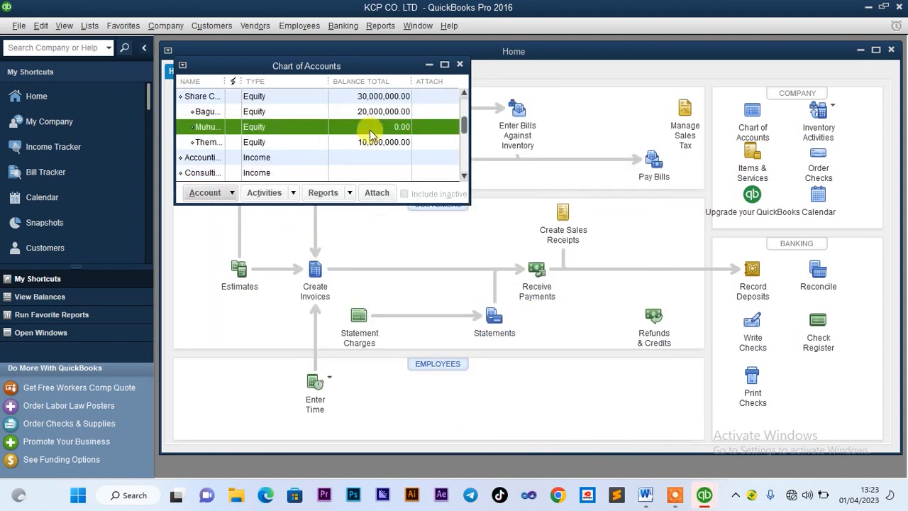
Start a general journal entry from the new account and debit Centenary Bank
{"action": "right_click", "coordinate": [306, 126]}
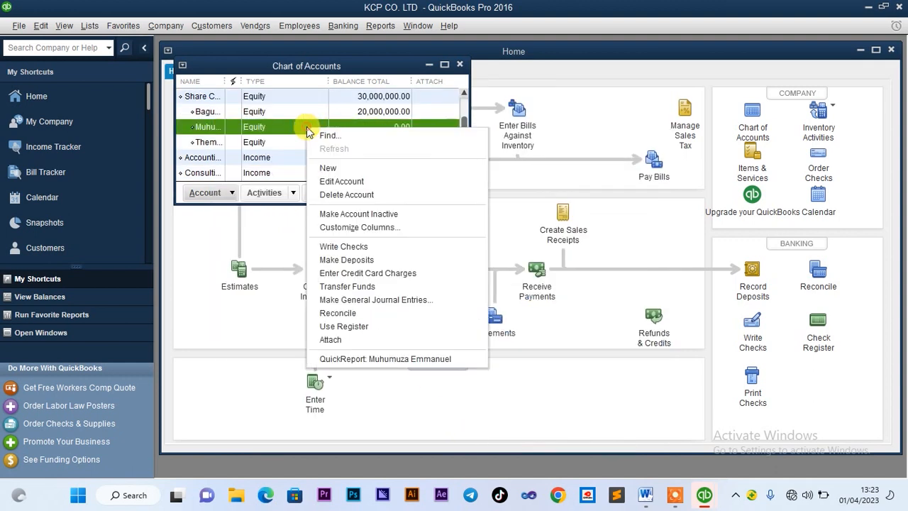
{"action": "left_click", "coordinate": [368, 301]}
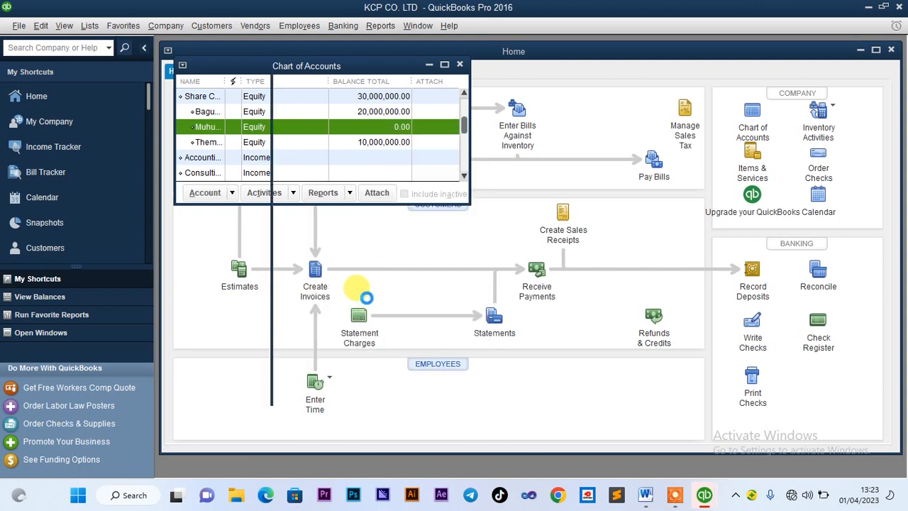
{"action": "left_click", "coordinate": [521, 243]}
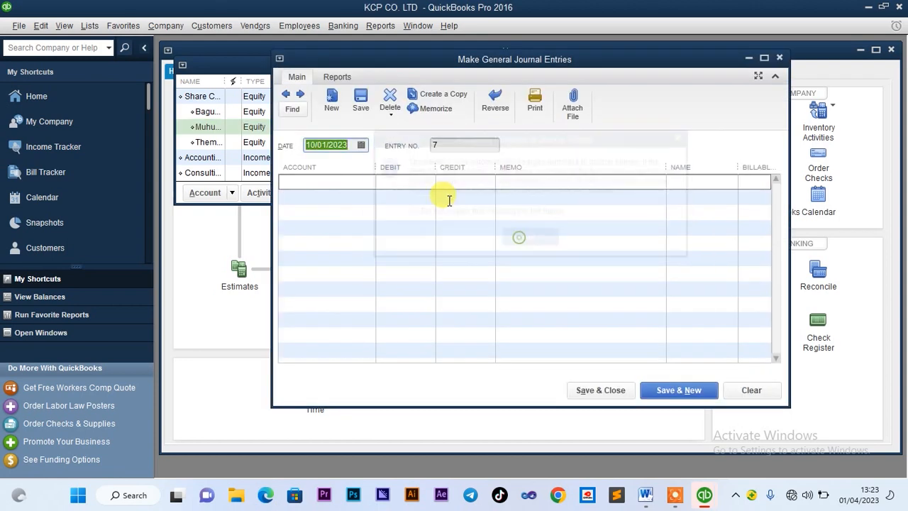
{"action": "left_click", "coordinate": [360, 181]}
{"action": "type", "text": "Capital Stock"}
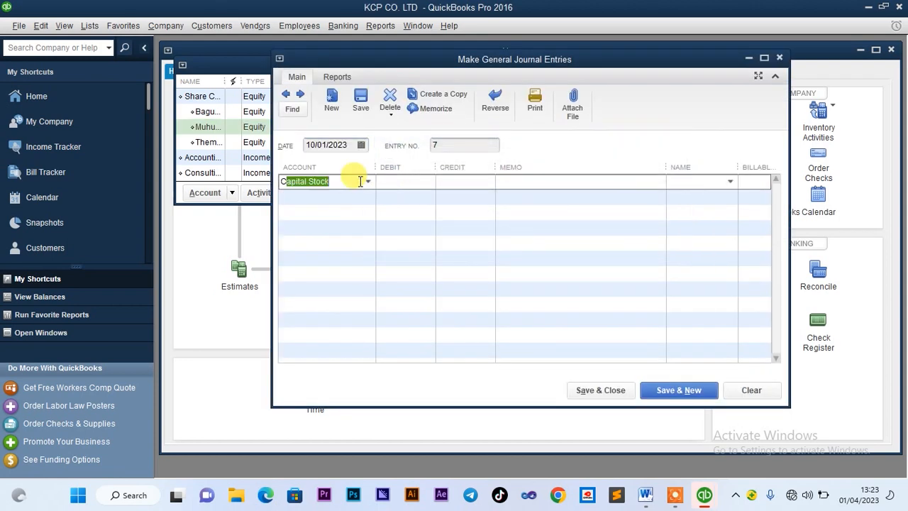
{"action": "left_click", "coordinate": [345, 247]}
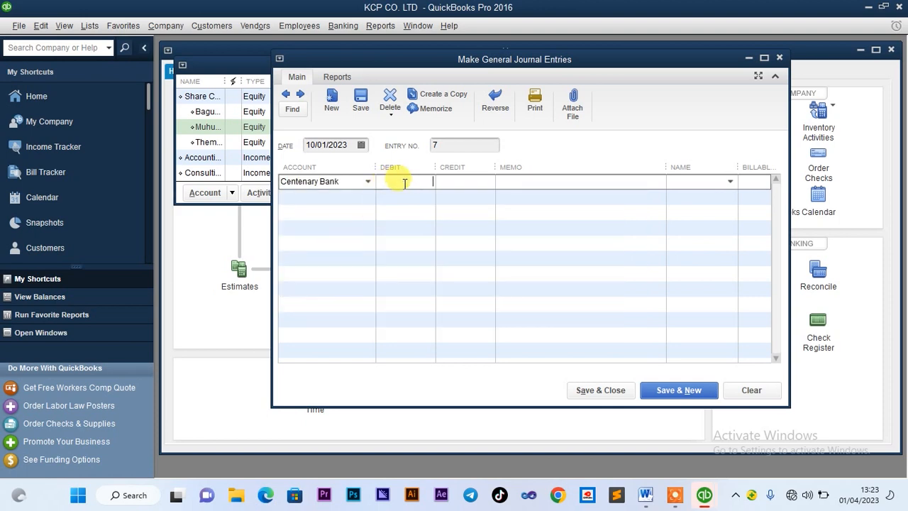
{"action": "left_click", "coordinate": [404, 183]}
{"action": "type", "text": "50000000"}
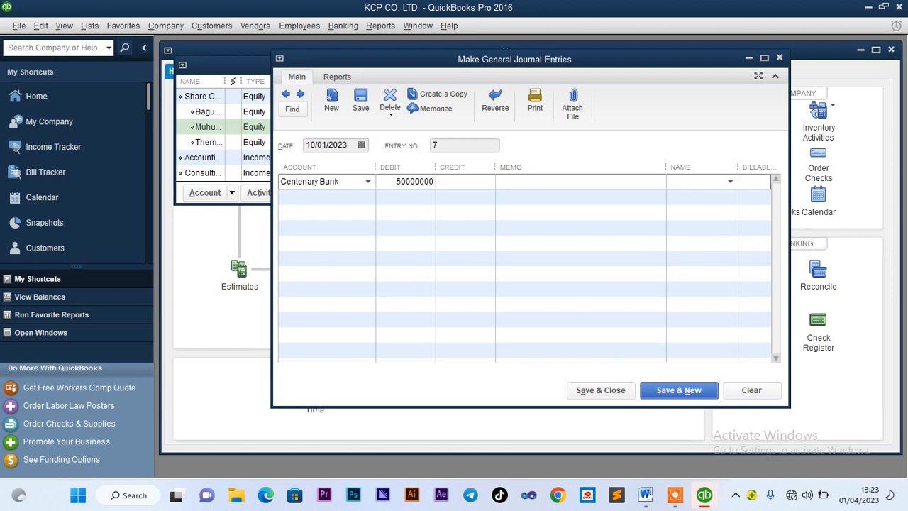
{"action": "left_click", "coordinate": [399, 192]}
Correct the debit and credit amounts from 50,000,000.00 to 5,000,000.00
{"action": "left_click", "coordinate": [385, 180]}
{"action": "left_click_drag", "start_coordinate": [386, 178], "coordinate": [407, 176]}
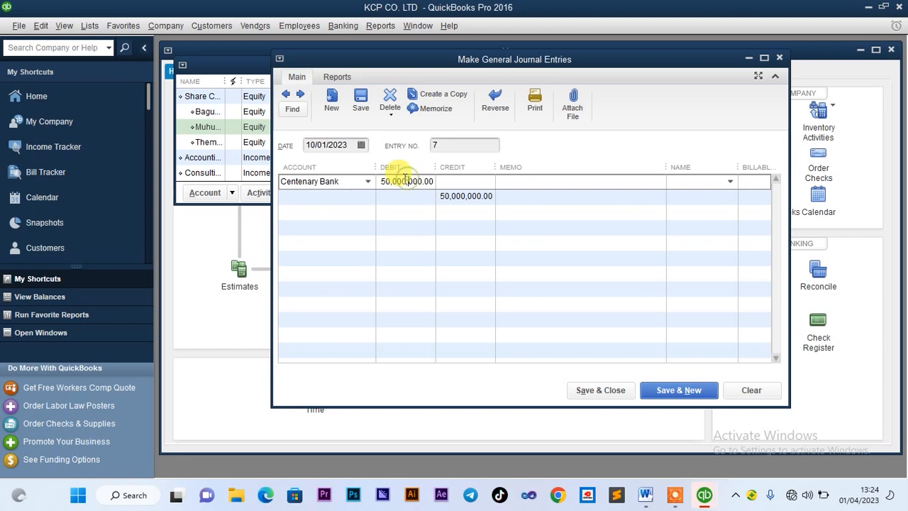
{"action": "left_click", "coordinate": [403, 179]}
{"action": "key", "text": "BackSpace"}
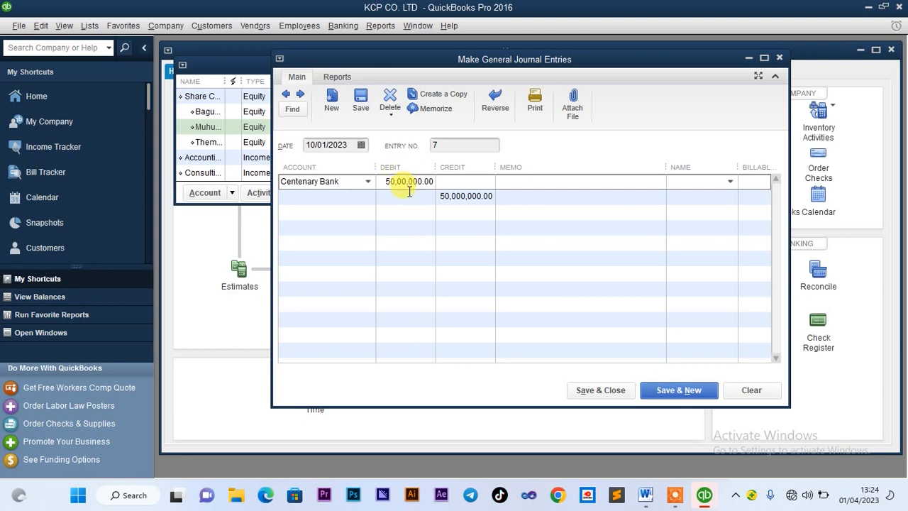
{"action": "left_click", "coordinate": [434, 197]}
{"action": "left_click", "coordinate": [459, 197]}
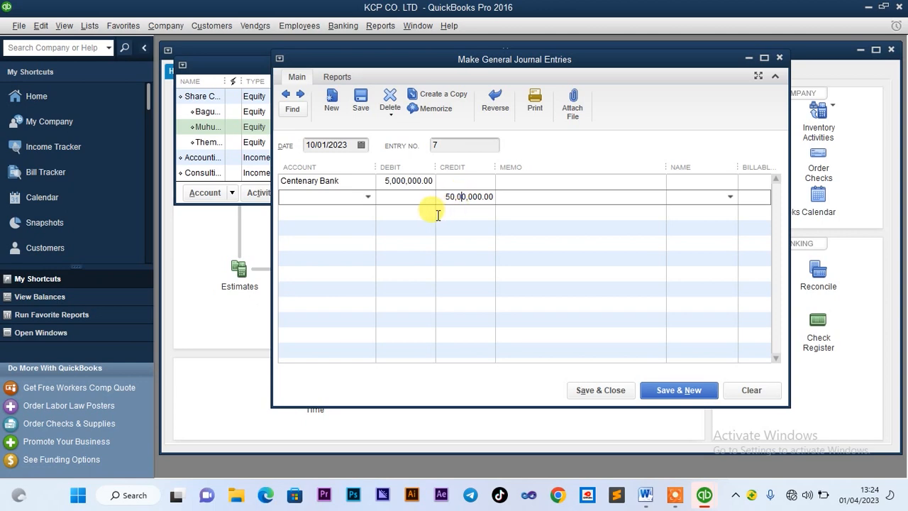
{"action": "left_click", "coordinate": [437, 214]}
Credit line two to the shareholder's Share Capital subaccount and fill in the bank line's name
{"action": "left_click", "coordinate": [364, 198]}
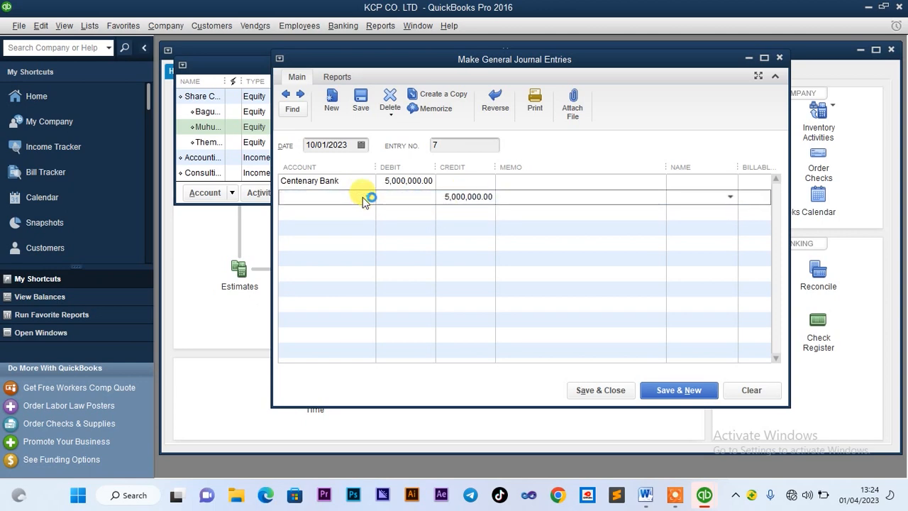
{"action": "type", "text": "m"}
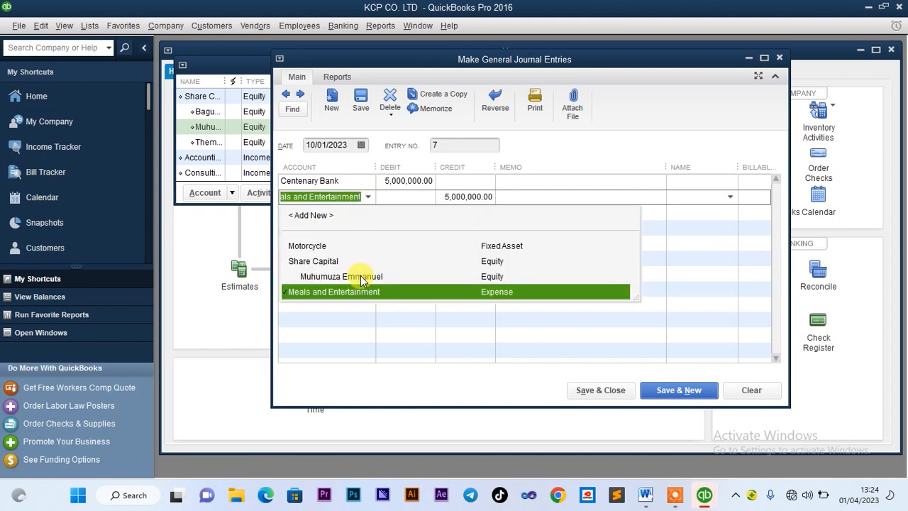
{"action": "left_click", "coordinate": [361, 277]}
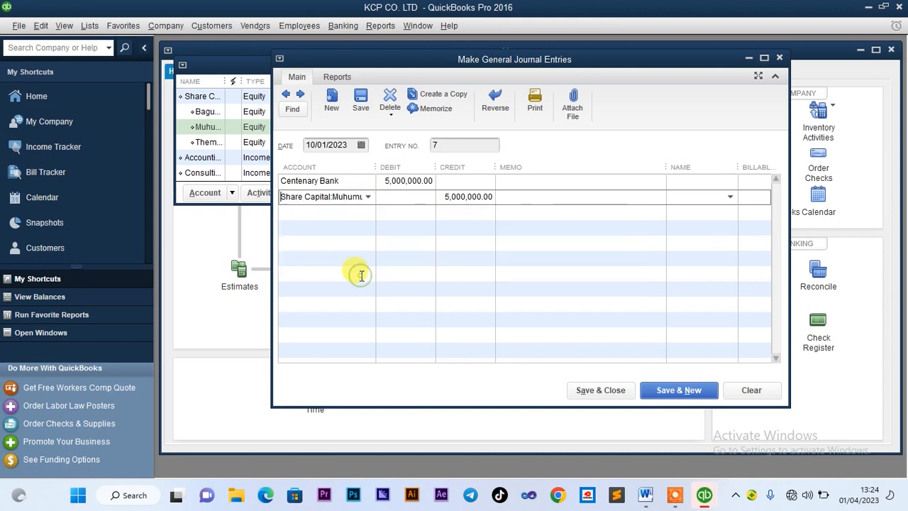
{"action": "left_click", "coordinate": [679, 181]}
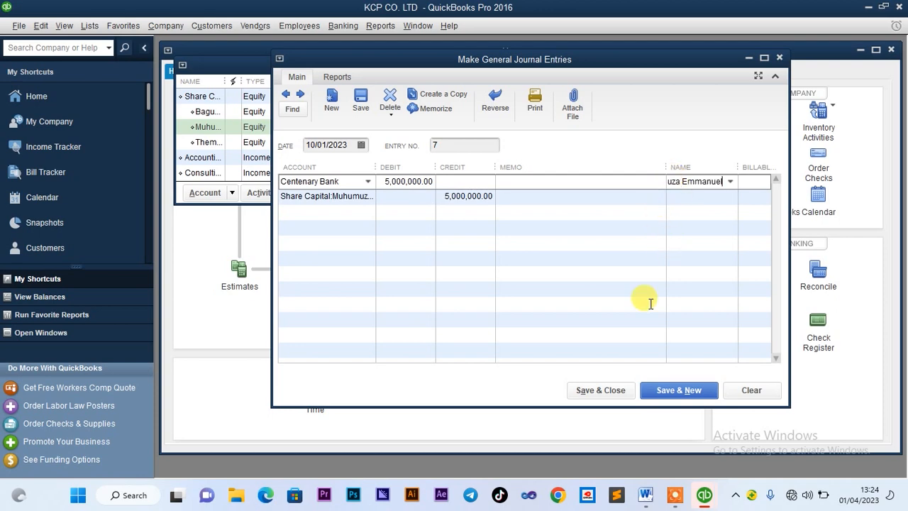
Save journal entry 7, quick-adding the shareholder's name as type Other
{"action": "left_click", "coordinate": [605, 394]}
{"action": "left_click", "coordinate": [381, 213]}
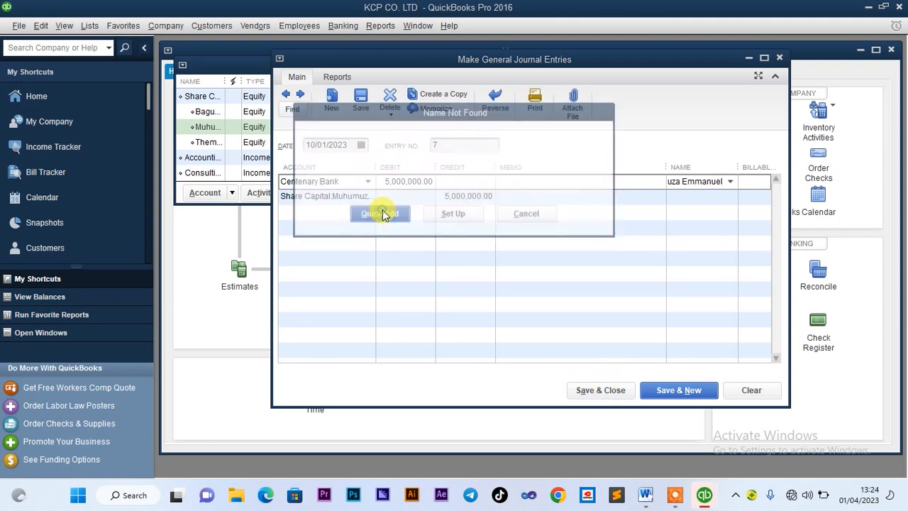
{"action": "left_click", "coordinate": [503, 221]}
{"action": "left_click", "coordinate": [500, 250]}
{"action": "left_click", "coordinate": [599, 392]}
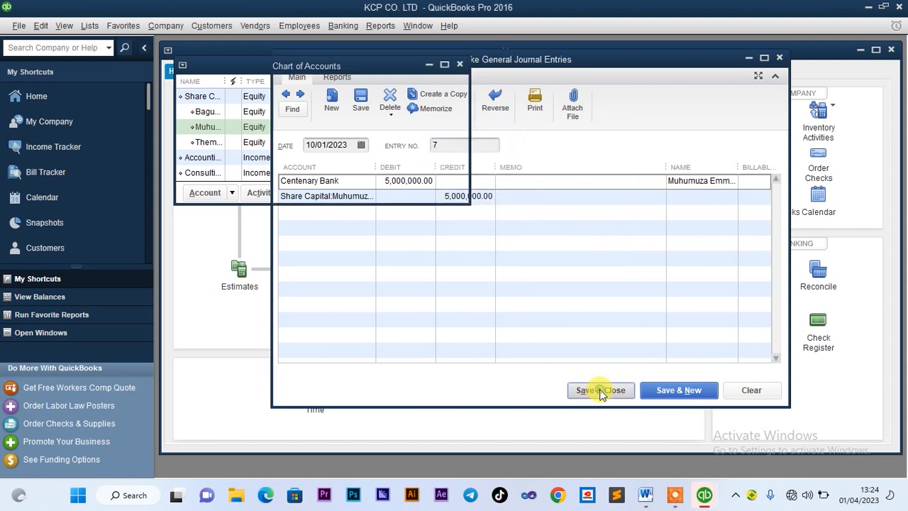
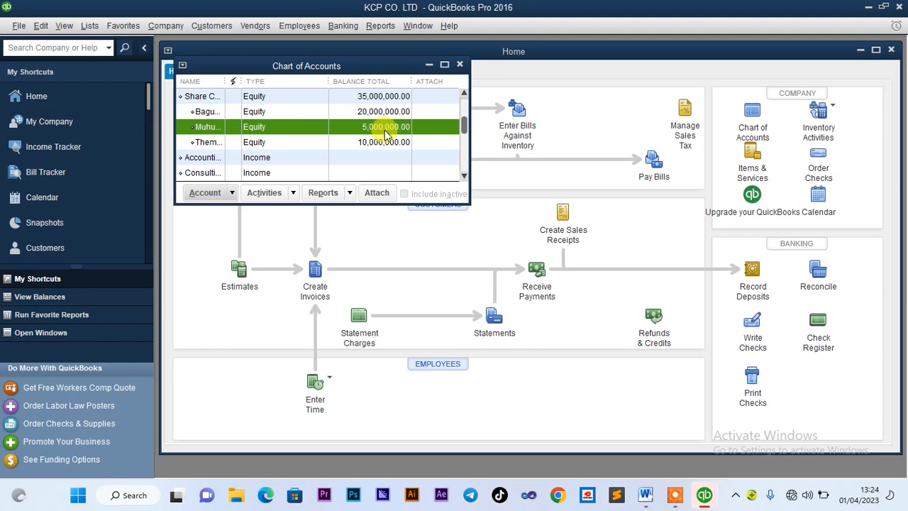
Look up the Liberty College capital details in the reference document
{"action": "left_click", "coordinate": [650, 502]}
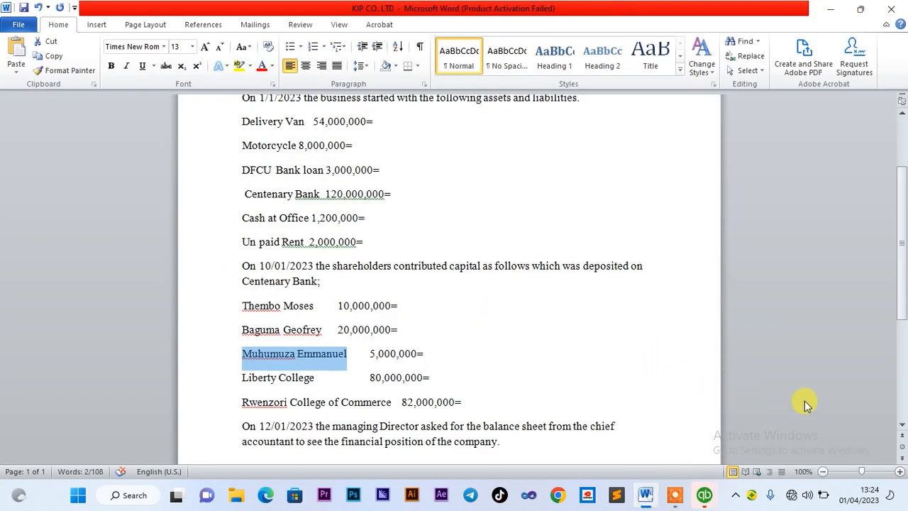
{"action": "left_click", "coordinate": [901, 425]}
{"action": "left_click", "coordinate": [901, 425]}
{"action": "left_click", "coordinate": [902, 427]}
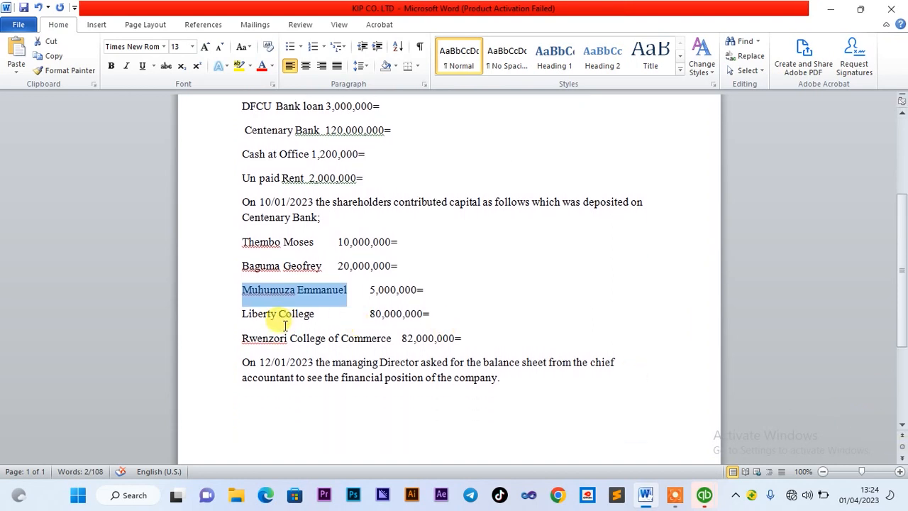
{"action": "left_click_drag", "start_coordinate": [242, 313], "coordinate": [303, 321]}
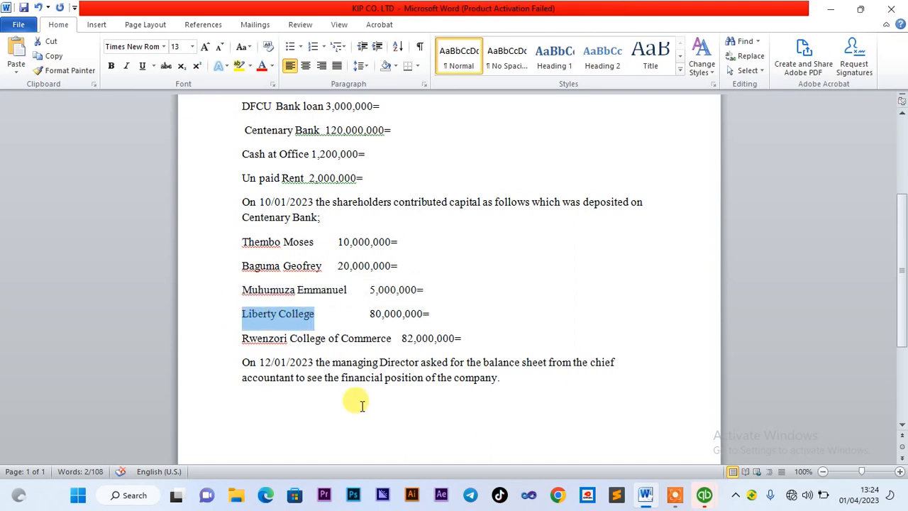
{"action": "mouse_move", "coordinate": [704, 499]}
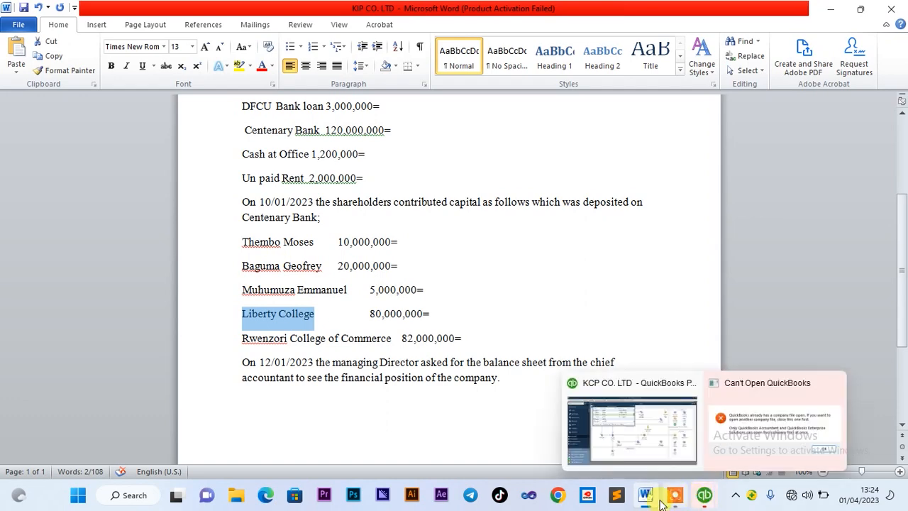
{"action": "left_click", "coordinate": [669, 450]}
Create the Equity account 'Liberty College' as a subaccount of Share Capital
{"action": "left_click", "coordinate": [222, 196]}
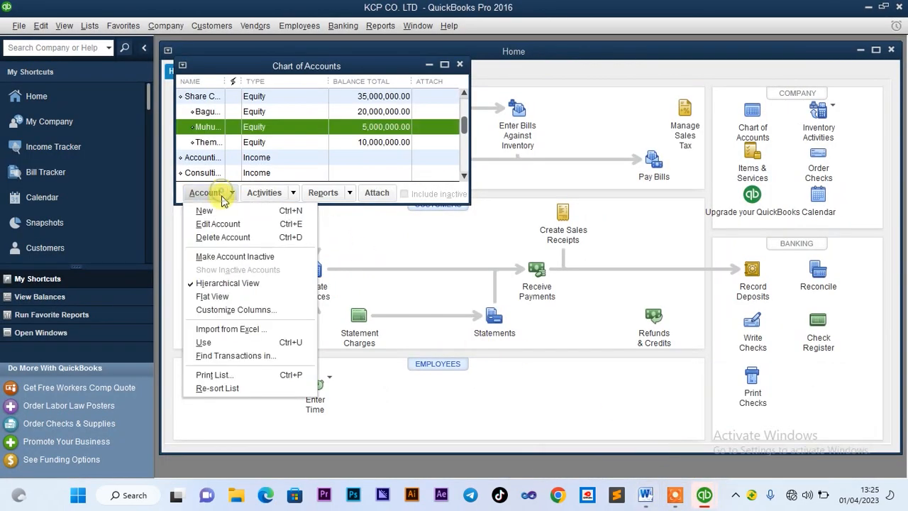
{"action": "left_click", "coordinate": [217, 207]}
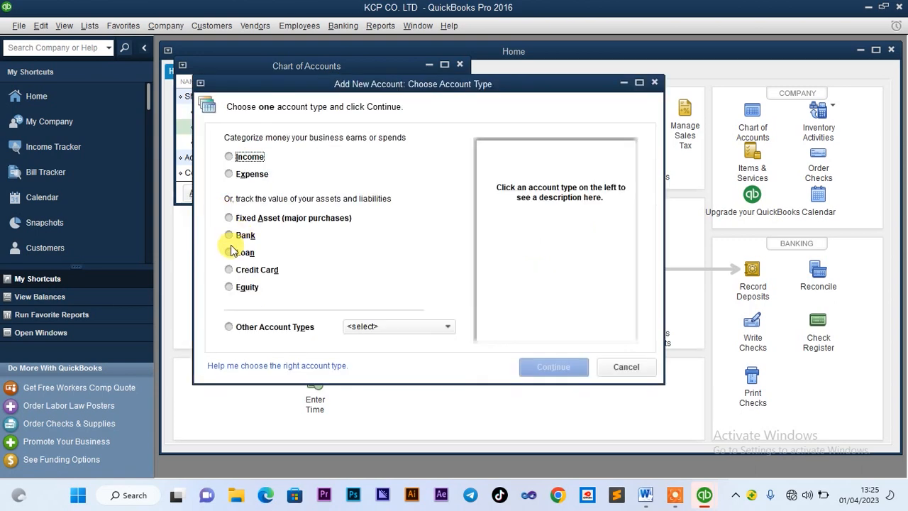
{"action": "left_click", "coordinate": [230, 287]}
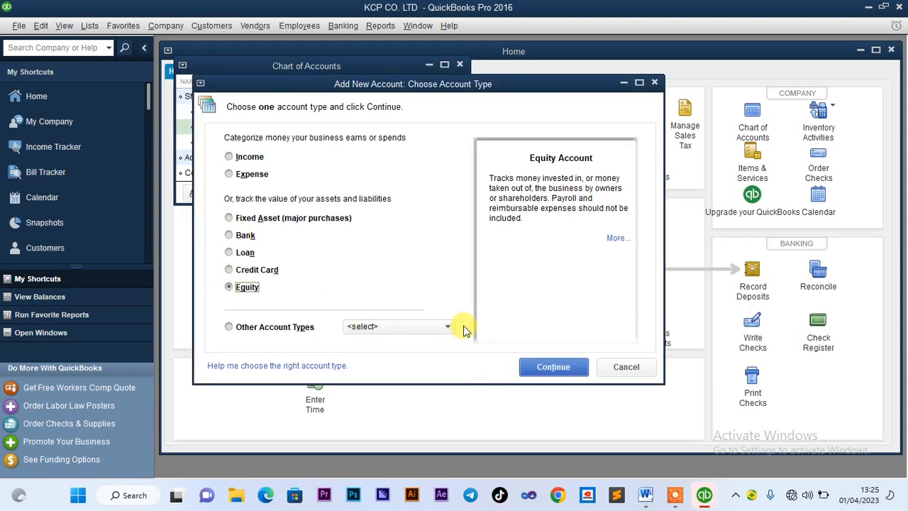
{"action": "left_click", "coordinate": [533, 363]}
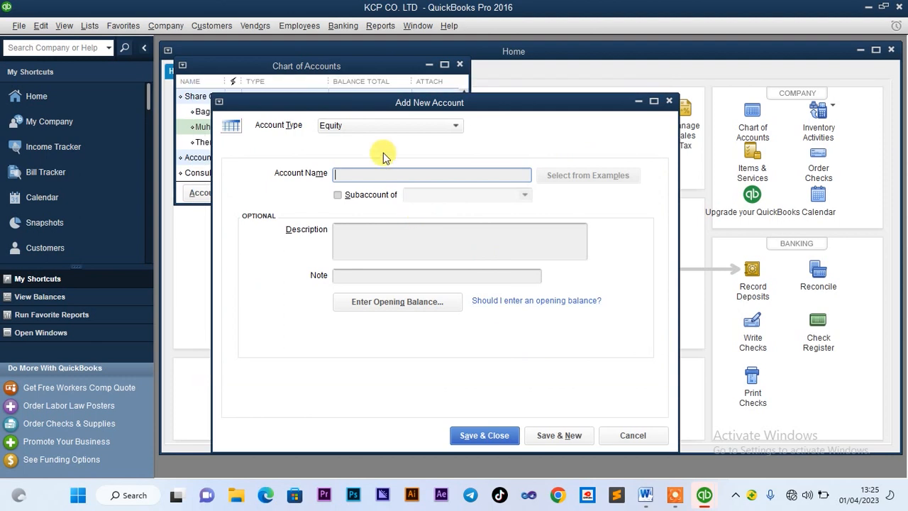
{"action": "type", "text": "Liberty College"}
{"action": "left_click", "coordinate": [339, 198]}
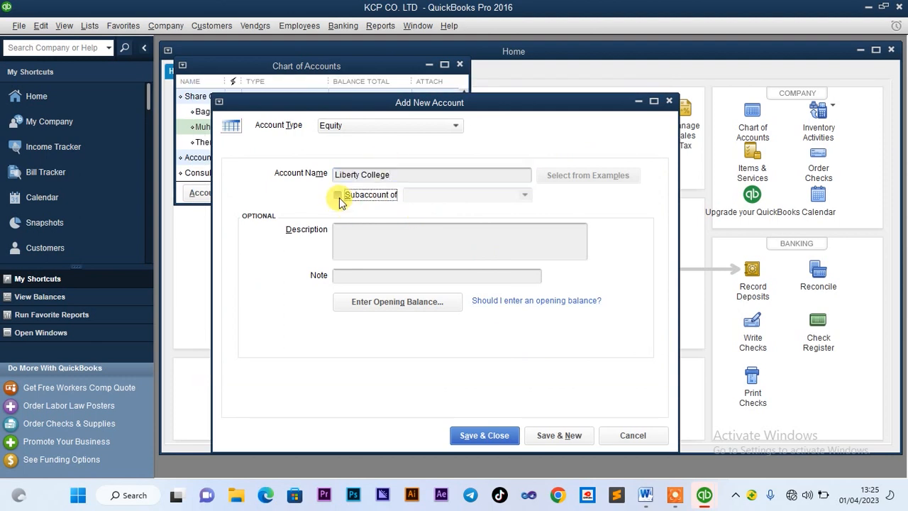
{"action": "left_click", "coordinate": [438, 193]}
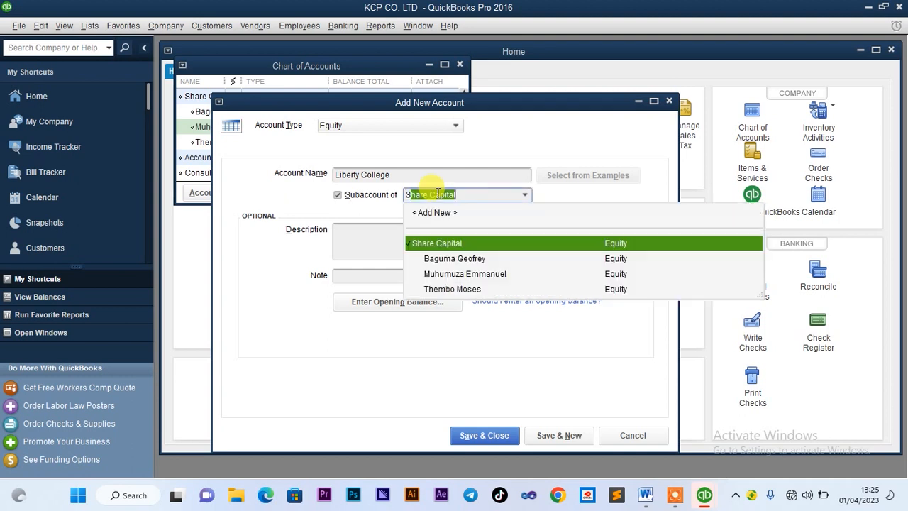
{"action": "left_click", "coordinate": [449, 243]}
{"action": "left_click", "coordinate": [471, 435]}
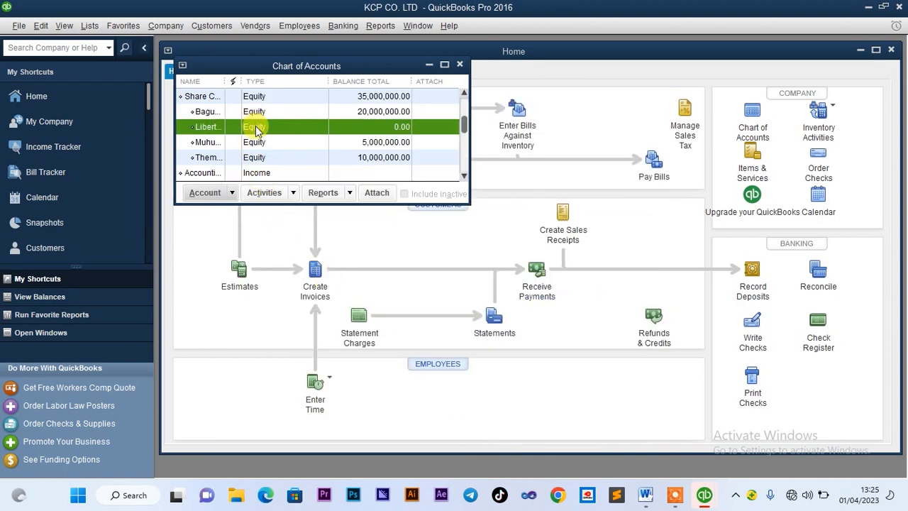
Start a new general journal entry with Centenary Bank on the first line
{"action": "right_click", "coordinate": [257, 129]}
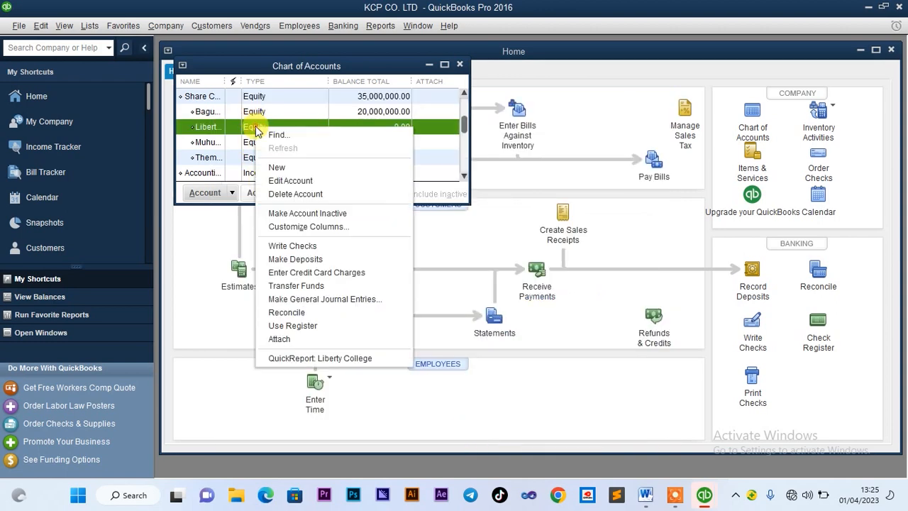
{"action": "left_click", "coordinate": [293, 301]}
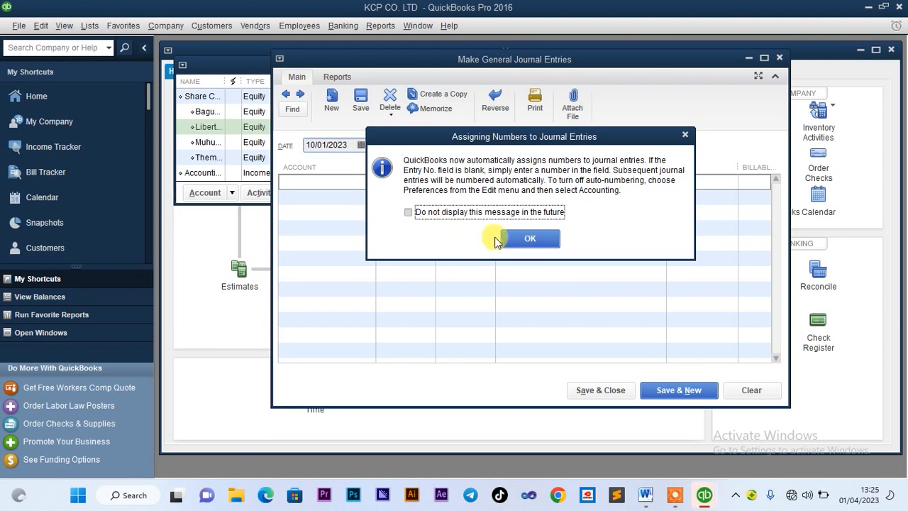
{"action": "left_click", "coordinate": [529, 240]}
{"action": "left_click", "coordinate": [364, 185]}
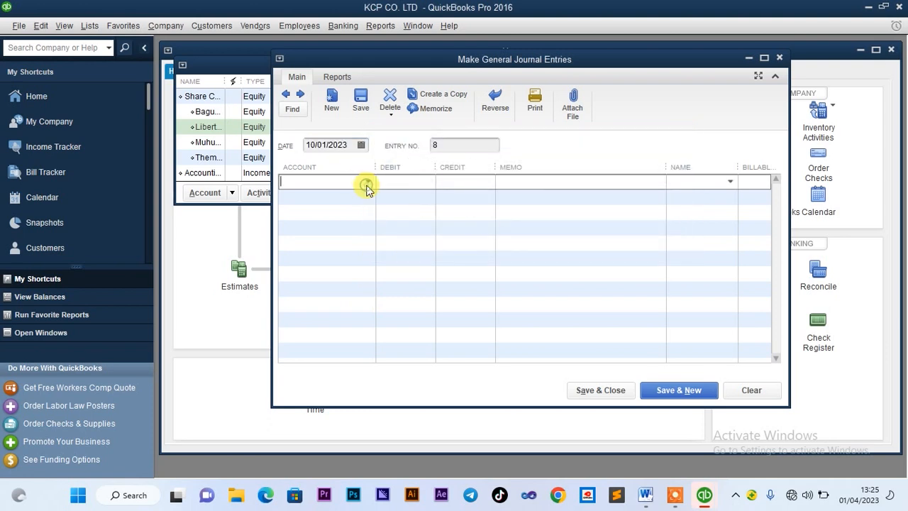
{"action": "left_click", "coordinate": [368, 182]}
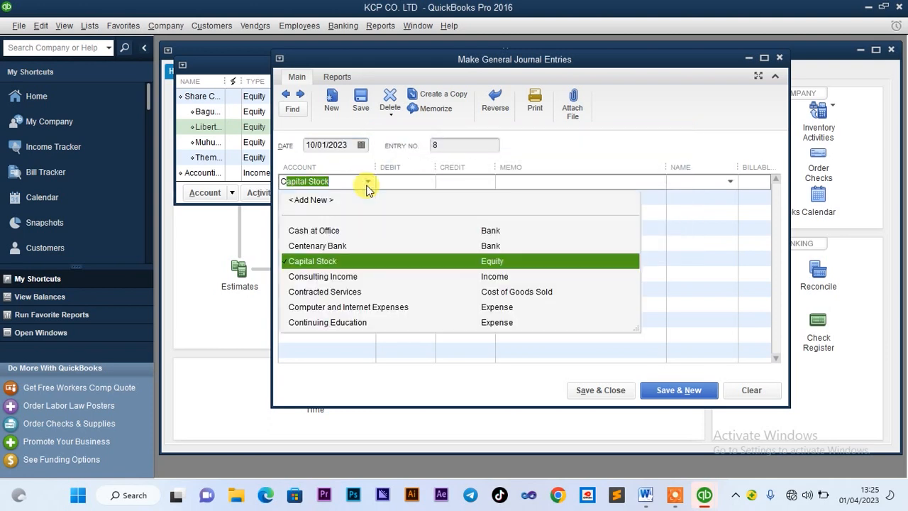
{"action": "left_click", "coordinate": [335, 252]}
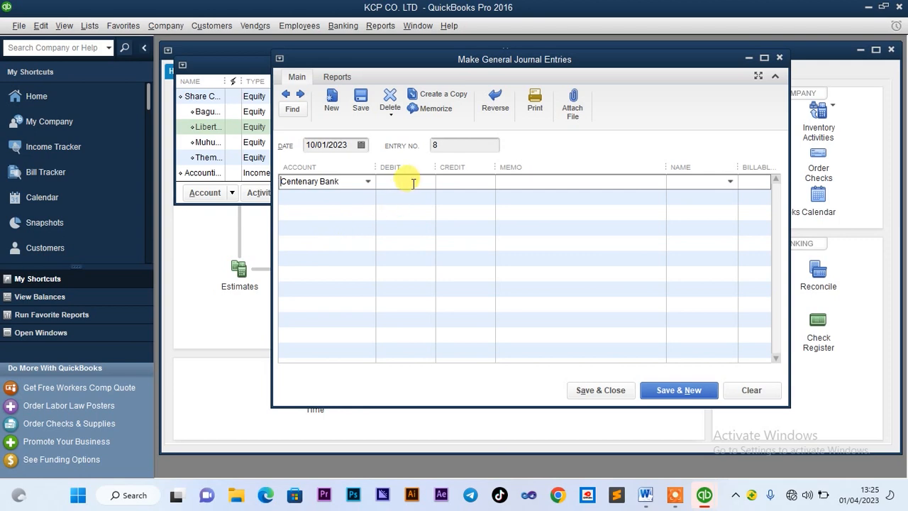
Debit Centenary Bank 80,000,000.00, checking the amount against the document
{"action": "left_click", "coordinate": [645, 493]}
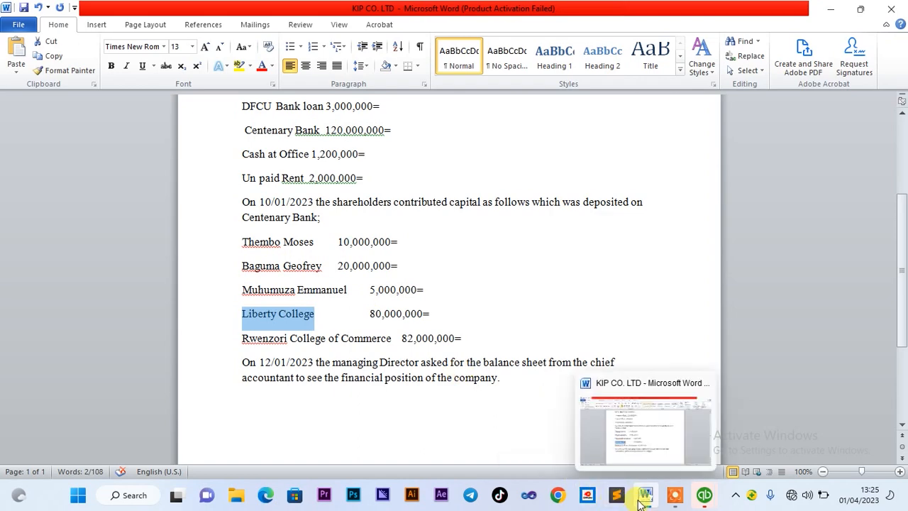
{"action": "mouse_move", "coordinate": [704, 497]}
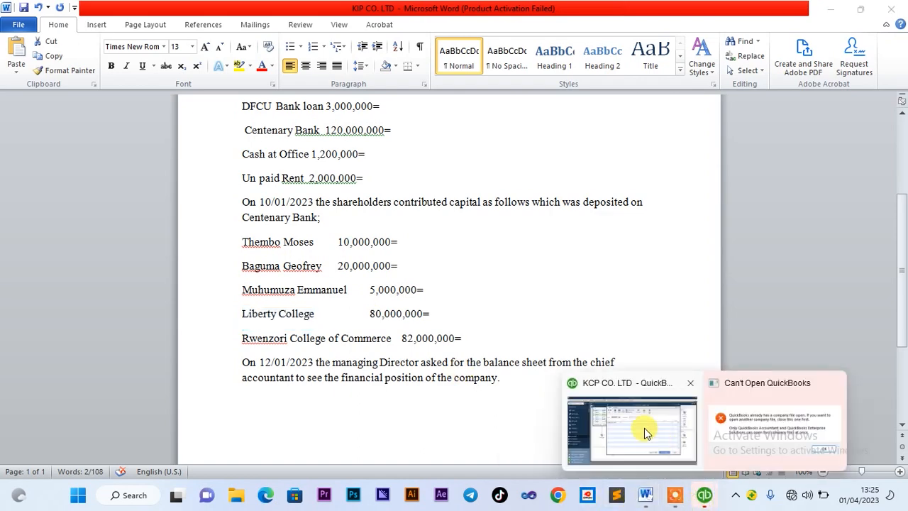
{"action": "left_click", "coordinate": [641, 429]}
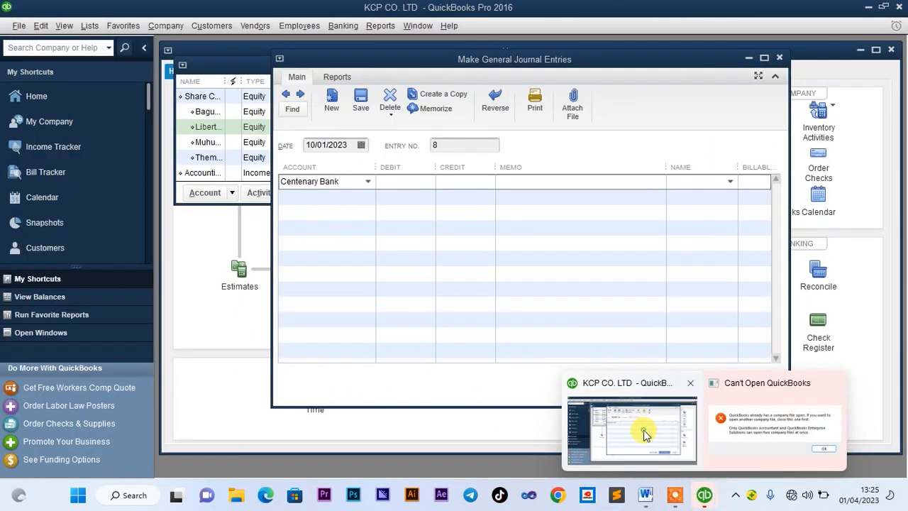
{"action": "left_click", "coordinate": [414, 180]}
{"action": "type", "text": "80000000"}
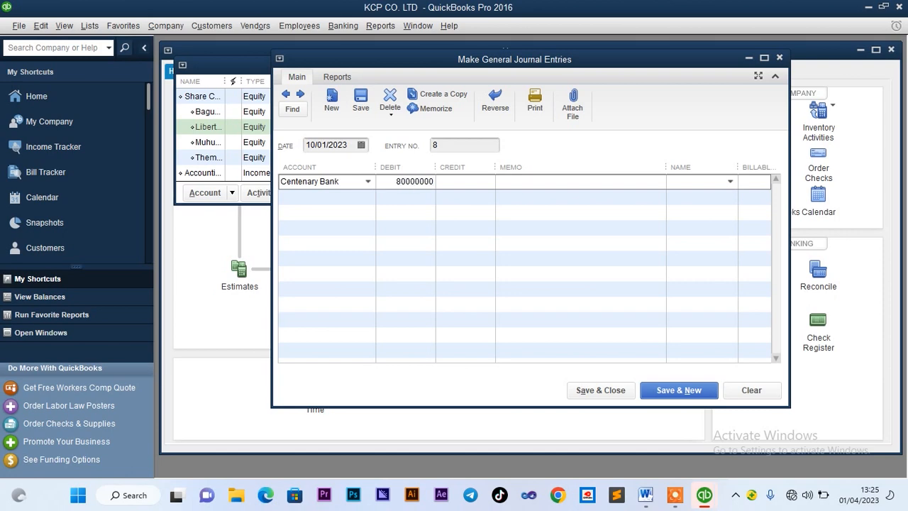
{"action": "left_click", "coordinate": [413, 196]}
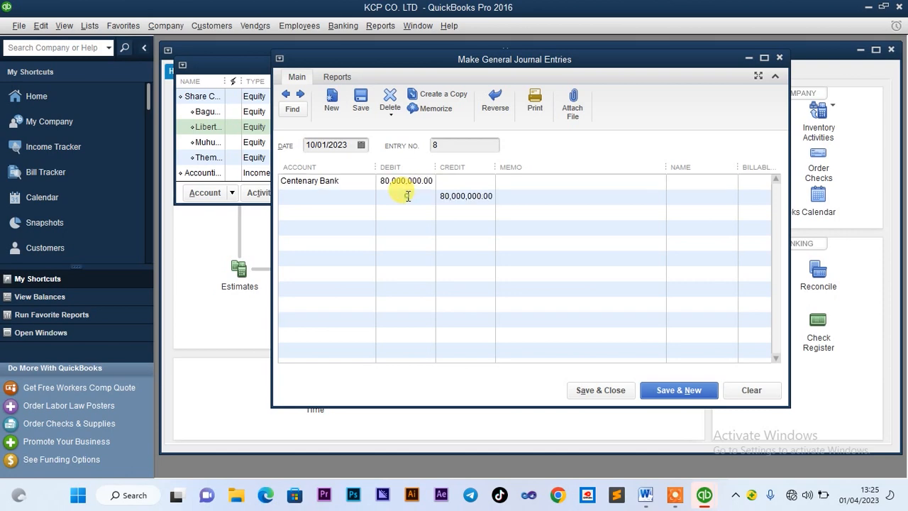
Credit Share Capital:Liberty College, then save the entry, quick-adding Liberty College as a name
{"action": "left_click", "coordinate": [355, 197]}
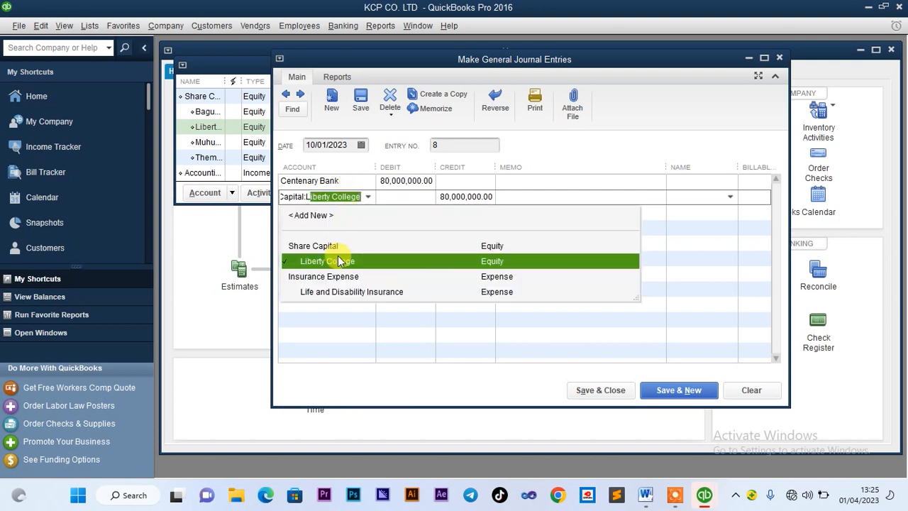
{"action": "left_click", "coordinate": [342, 262]}
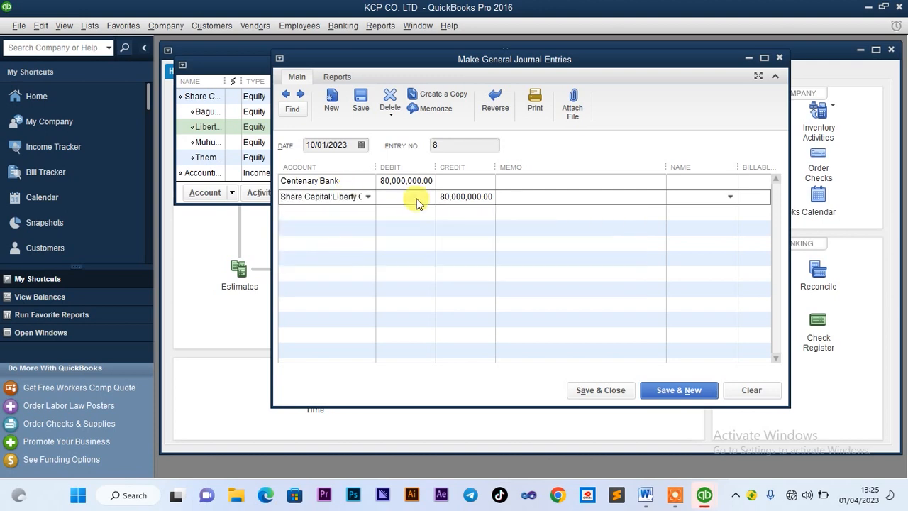
{"action": "left_click", "coordinate": [678, 183]}
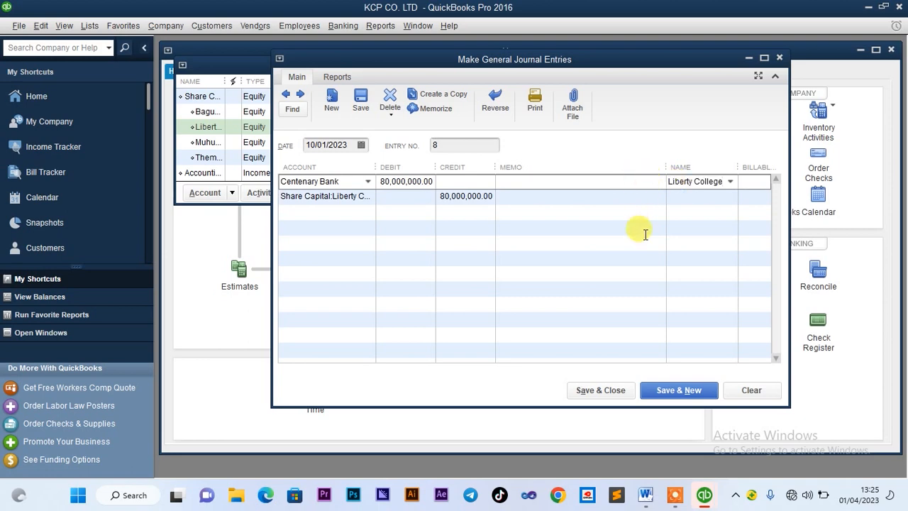
{"action": "left_click", "coordinate": [601, 393]}
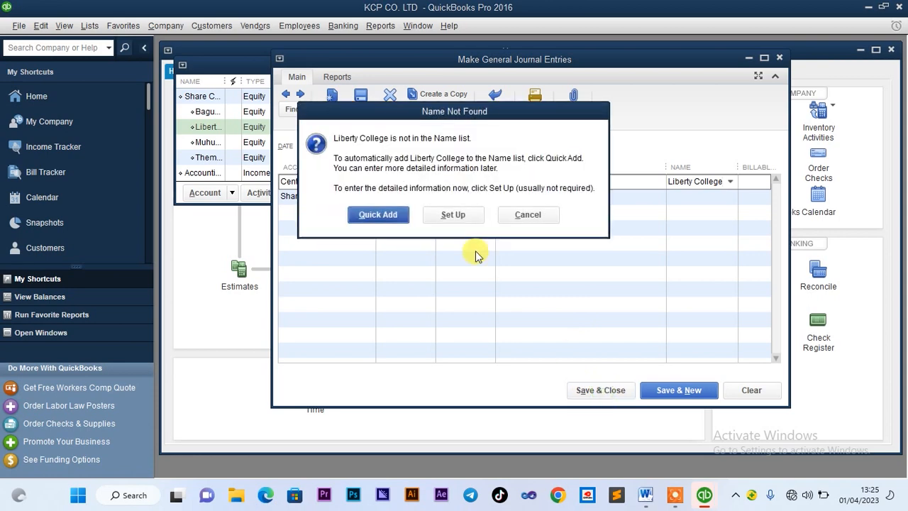
{"action": "left_click", "coordinate": [373, 212]}
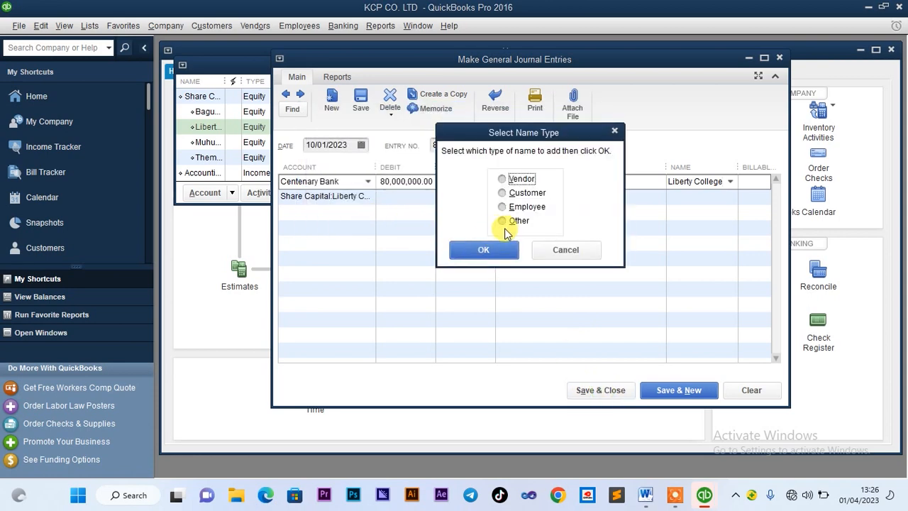
{"action": "left_click", "coordinate": [498, 249]}
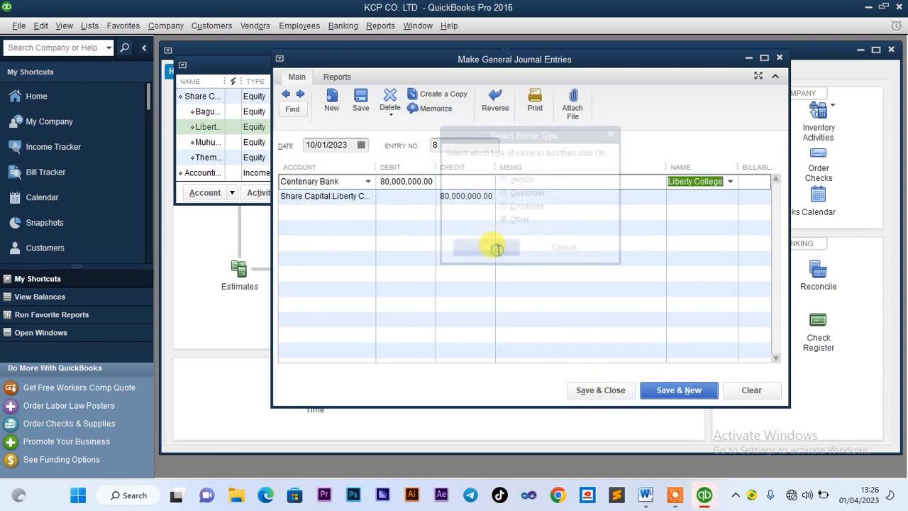
{"action": "left_click", "coordinate": [603, 392]}
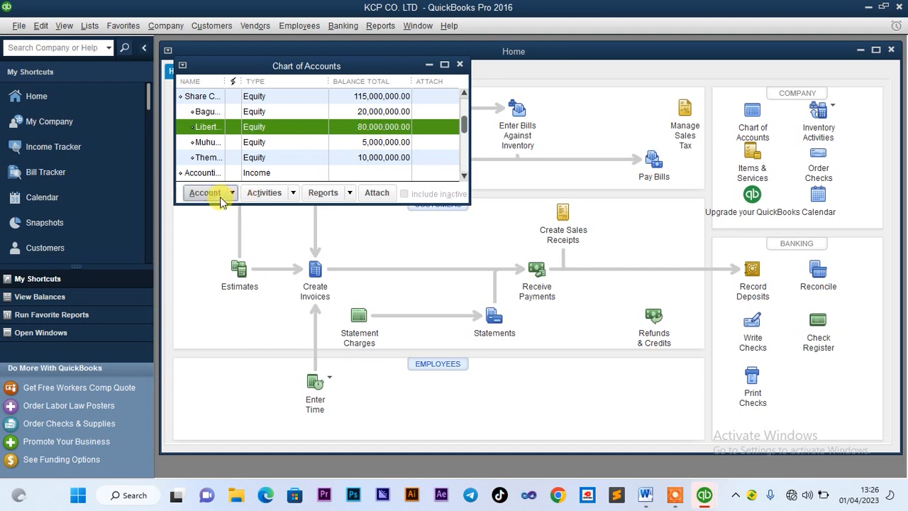
{"action": "left_click", "coordinate": [646, 494]}
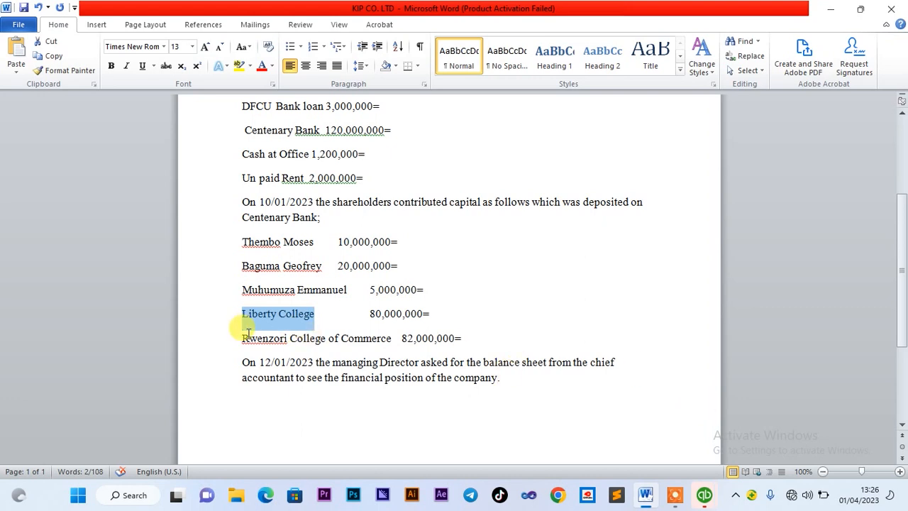
{"action": "left_click_drag", "start_coordinate": [241, 338], "coordinate": [384, 346]}
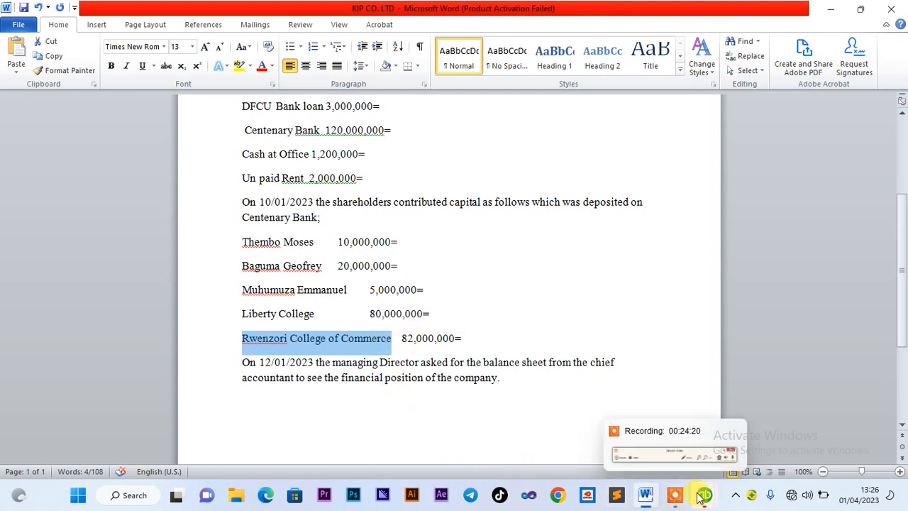
{"action": "mouse_move", "coordinate": [701, 493]}
{"action": "left_click", "coordinate": [660, 448]}
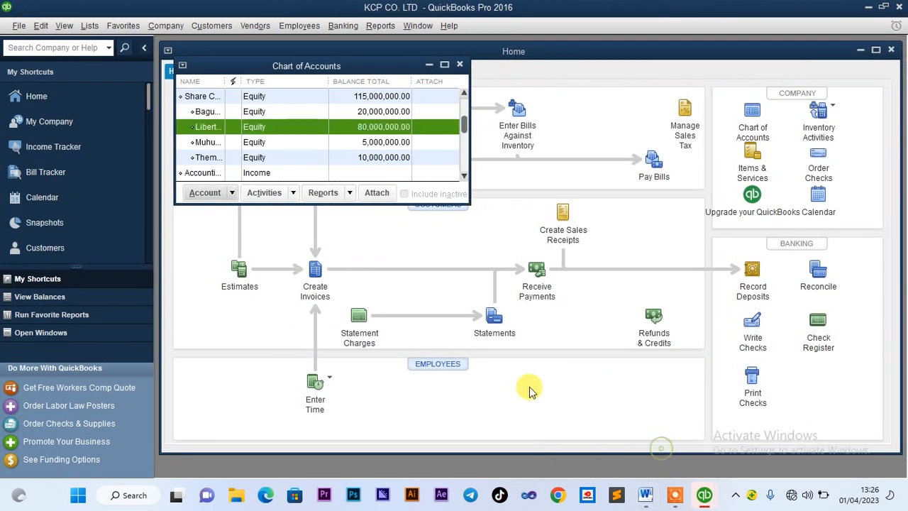
Add the Equity account 'Rwenzori College of Commerce' as a subaccount of Share Capital
{"action": "left_click", "coordinate": [213, 193]}
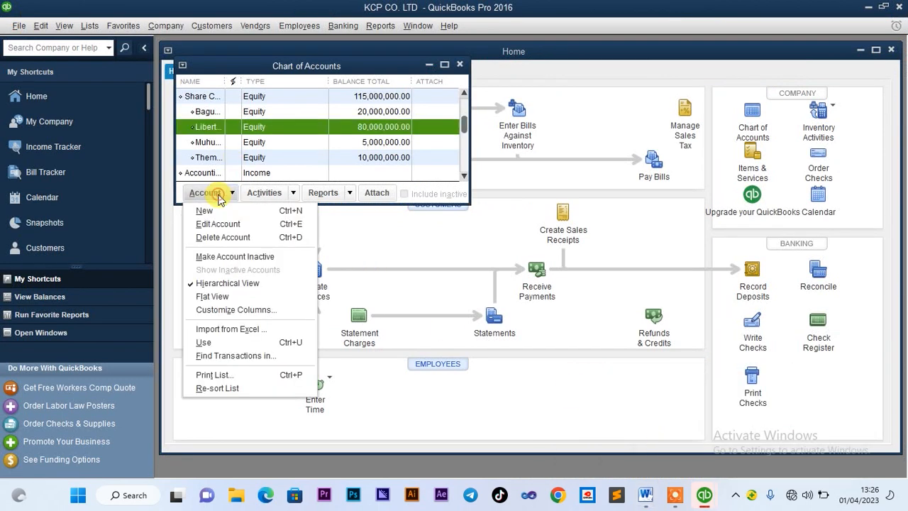
{"action": "left_click", "coordinate": [207, 150]}
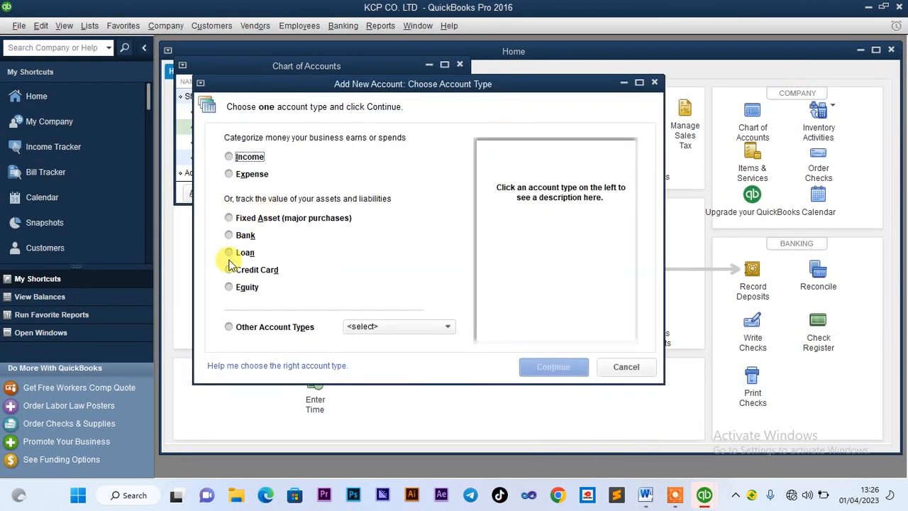
{"action": "left_click", "coordinate": [228, 288]}
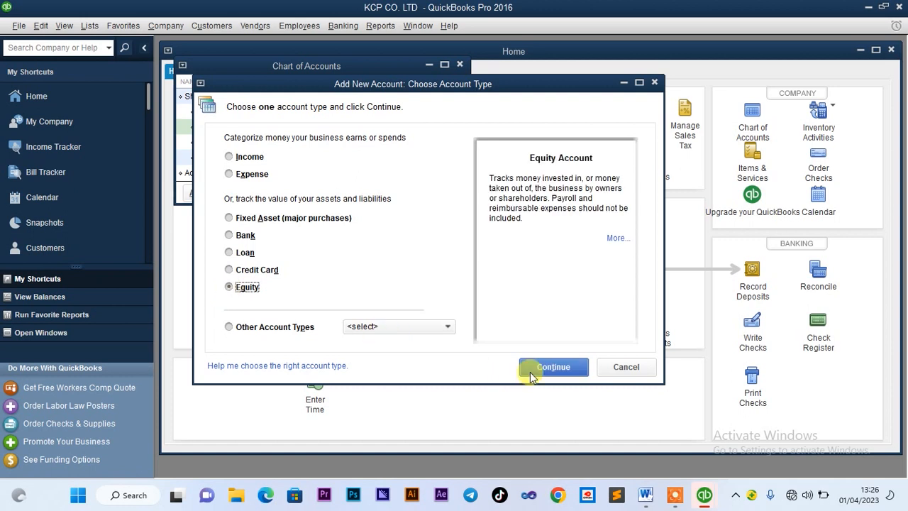
{"action": "left_click", "coordinate": [546, 363]}
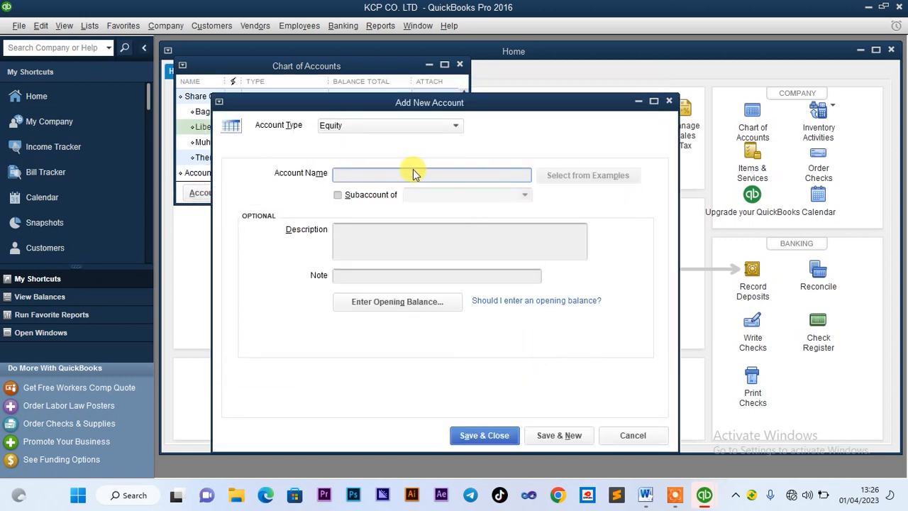
{"action": "type", "text": "Rwenzori College of Commerce"}
{"action": "left_click", "coordinate": [339, 197]}
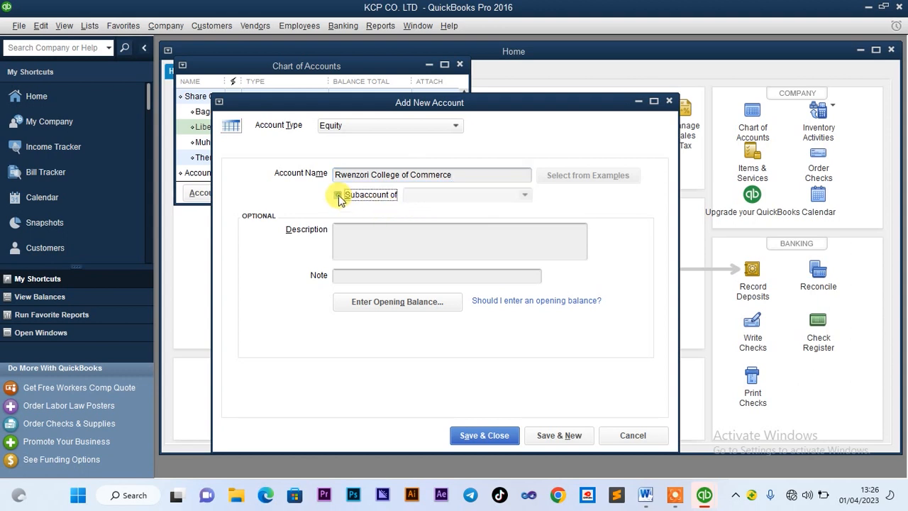
{"action": "left_click", "coordinate": [417, 194]}
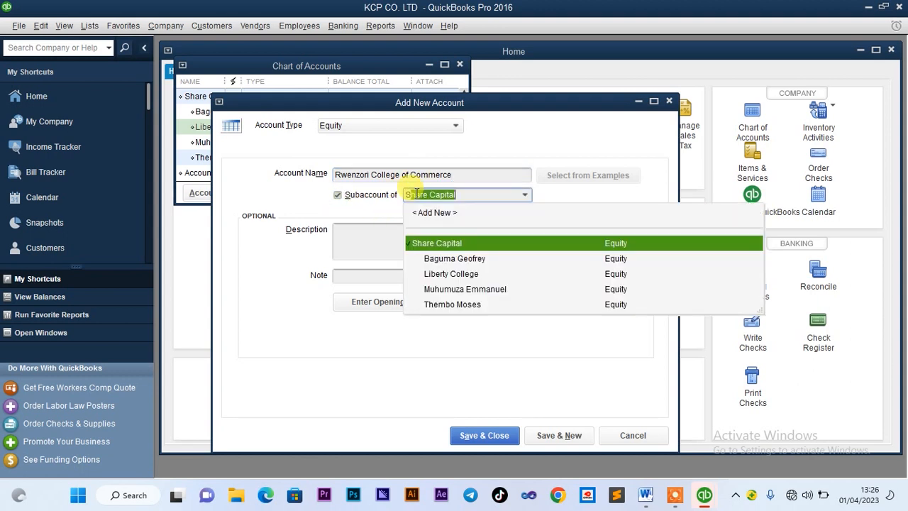
{"action": "left_click", "coordinate": [440, 243]}
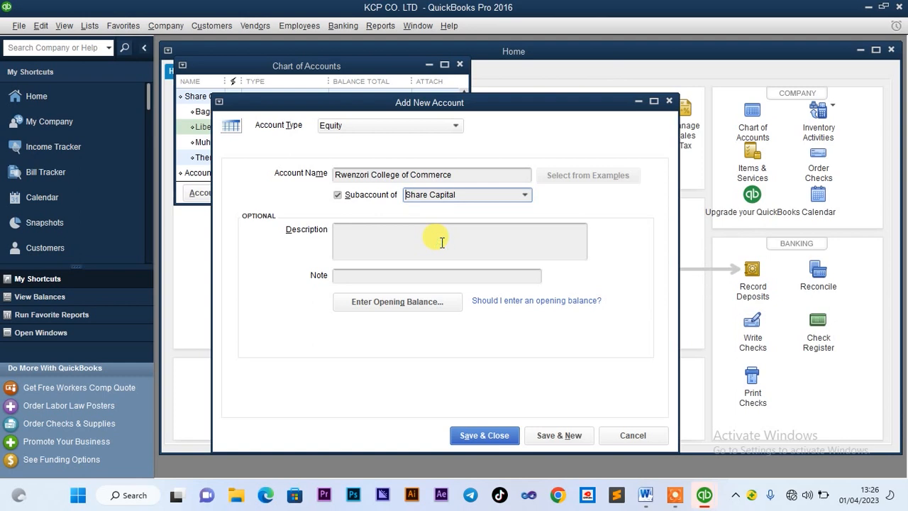
{"action": "left_click", "coordinate": [470, 435]}
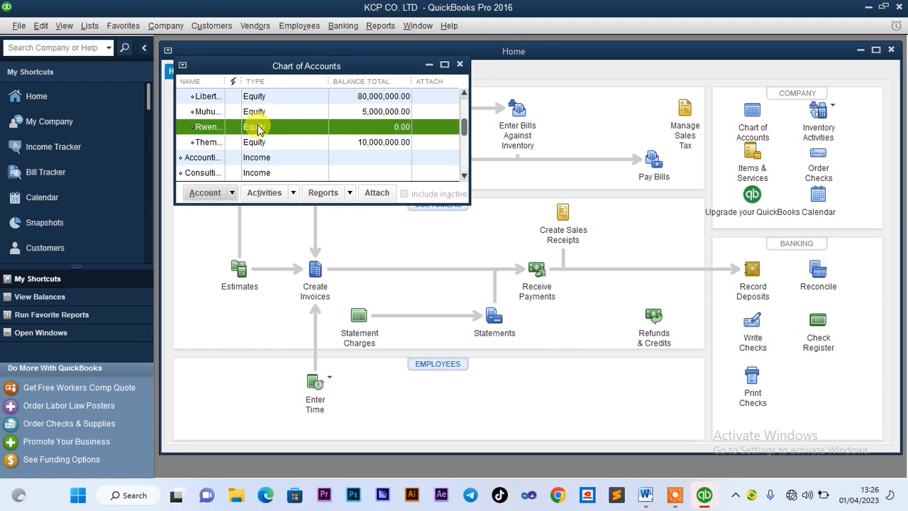
Open journal entry 9 dated 10/01/2023 with Centenary Bank on the first line
{"action": "right_click", "coordinate": [258, 128]}
{"action": "left_click", "coordinate": [313, 297]}
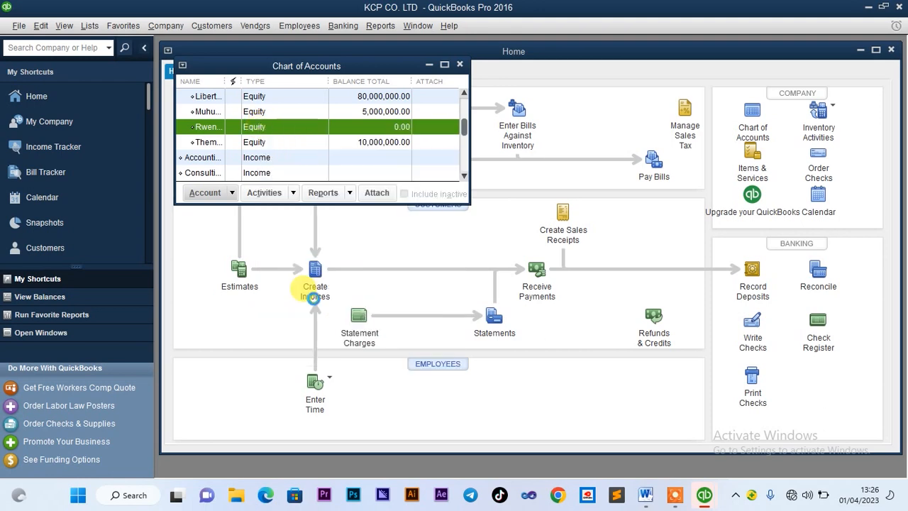
{"action": "left_click", "coordinate": [518, 238]}
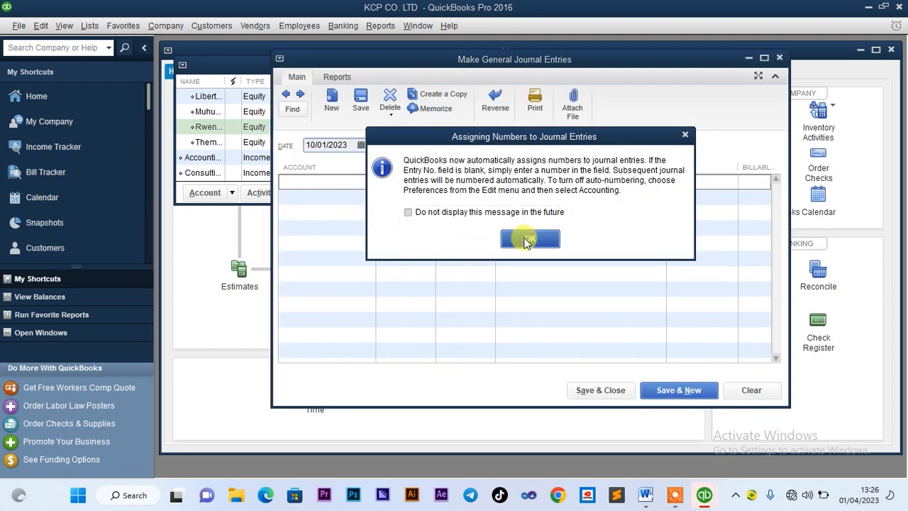
{"action": "left_click", "coordinate": [355, 180]}
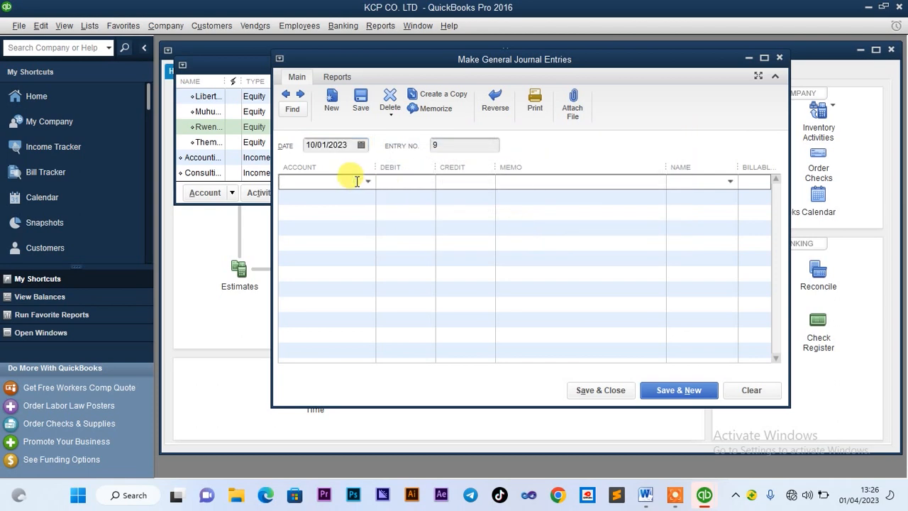
{"action": "type", "text": "Capital Stock"}
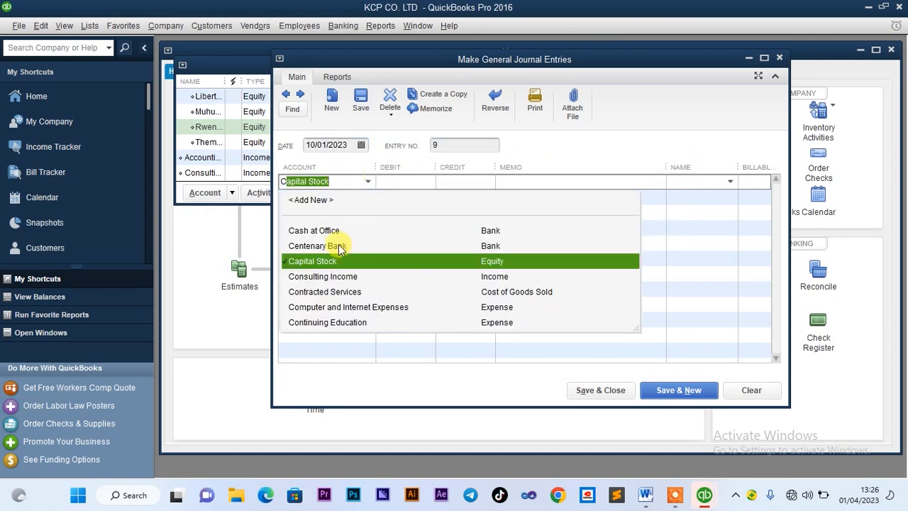
{"action": "left_click", "coordinate": [338, 245]}
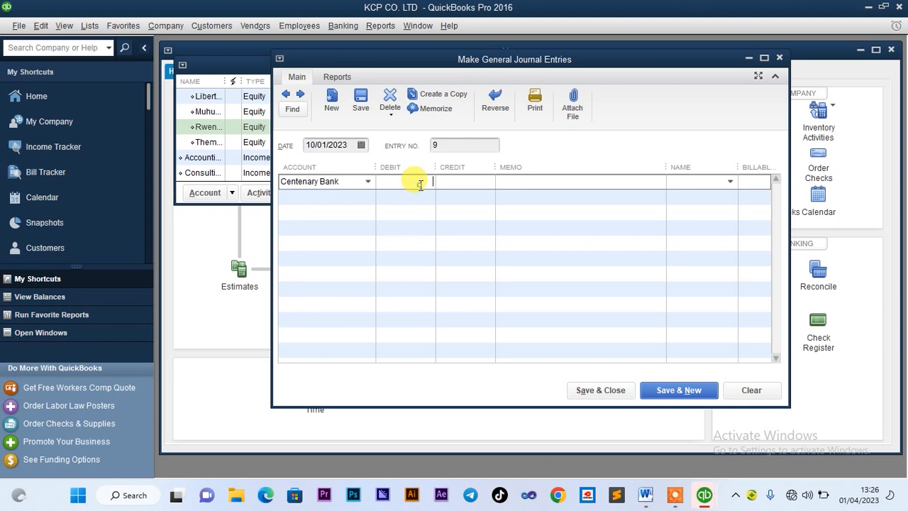
{"action": "left_click", "coordinate": [644, 498]}
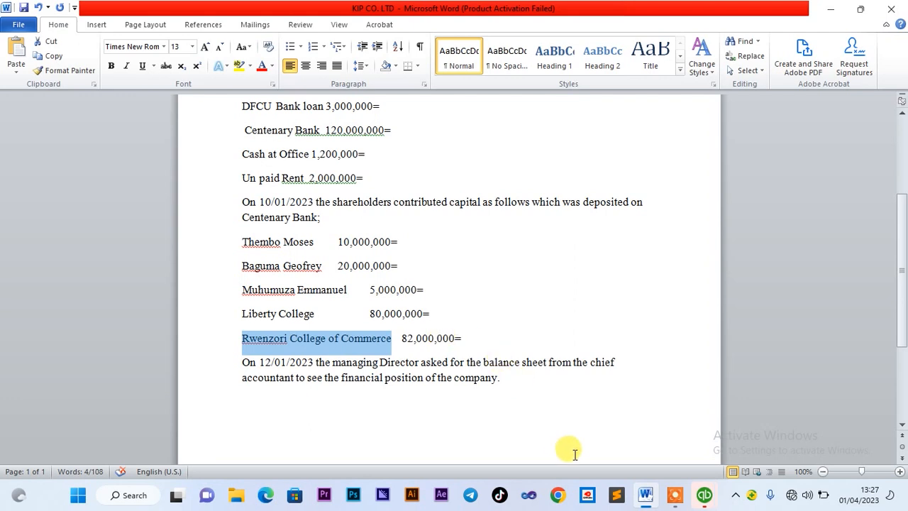
{"action": "mouse_move", "coordinate": [704, 499]}
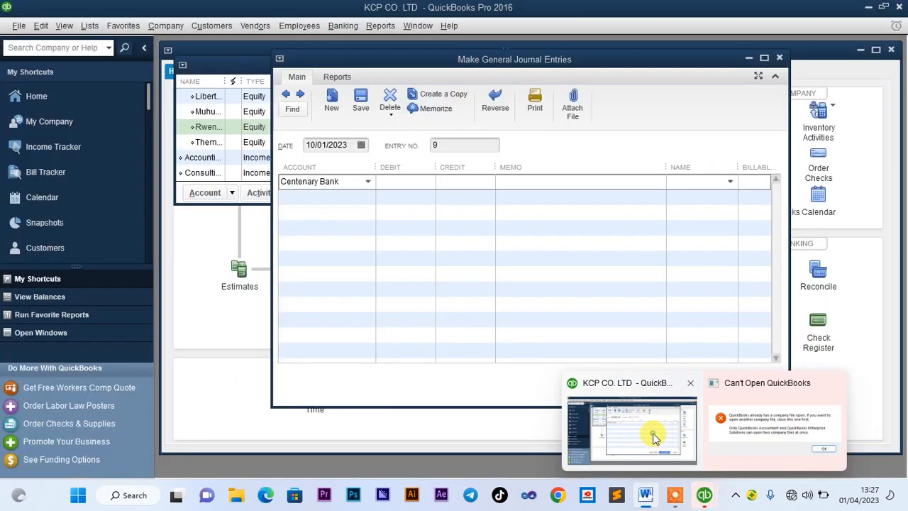
Debit Centenary Bank 82,000,000.00 and credit Share Capital:Rwenzori College of Commerce
{"action": "left_click", "coordinate": [649, 433]}
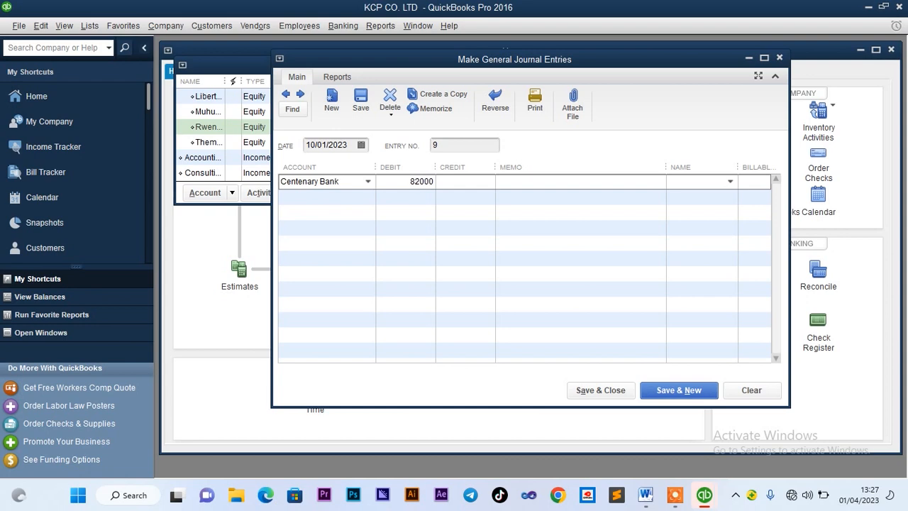
{"action": "left_click", "coordinate": [334, 200]}
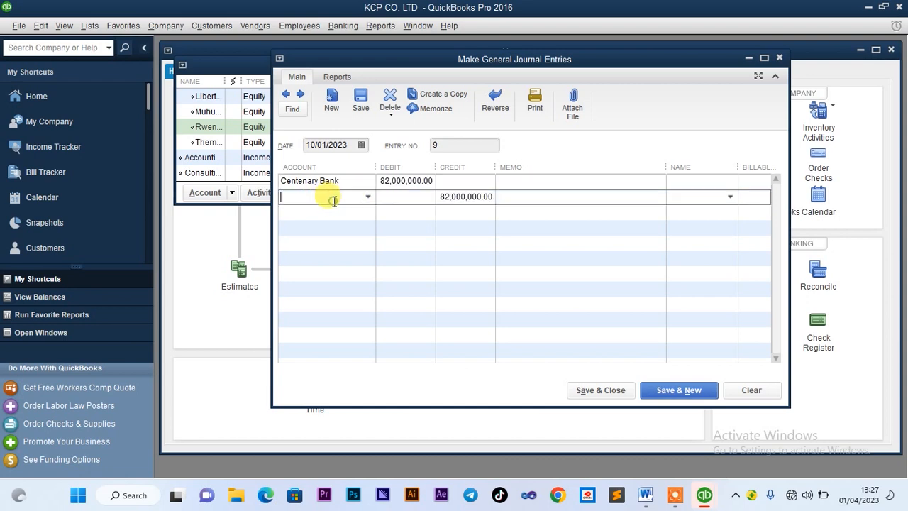
{"action": "type", "text": "re"}
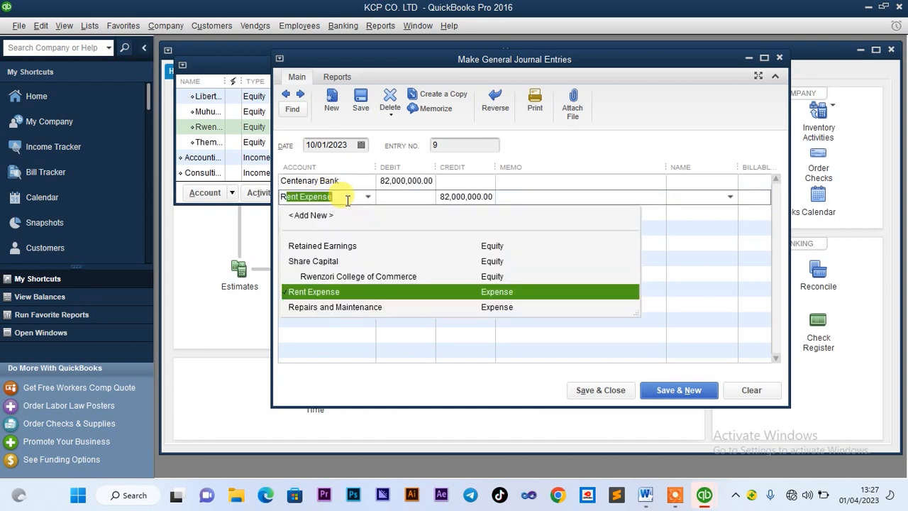
{"action": "left_click", "coordinate": [353, 276]}
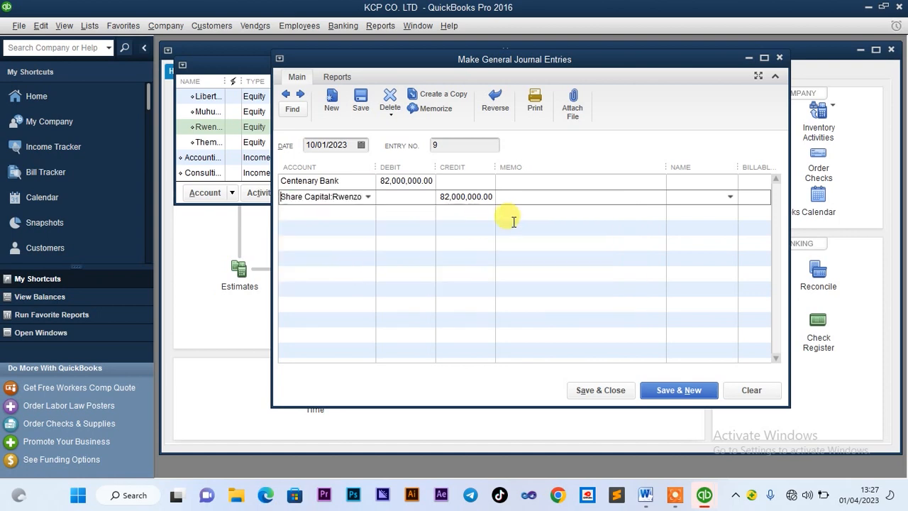
{"action": "left_click", "coordinate": [687, 180]}
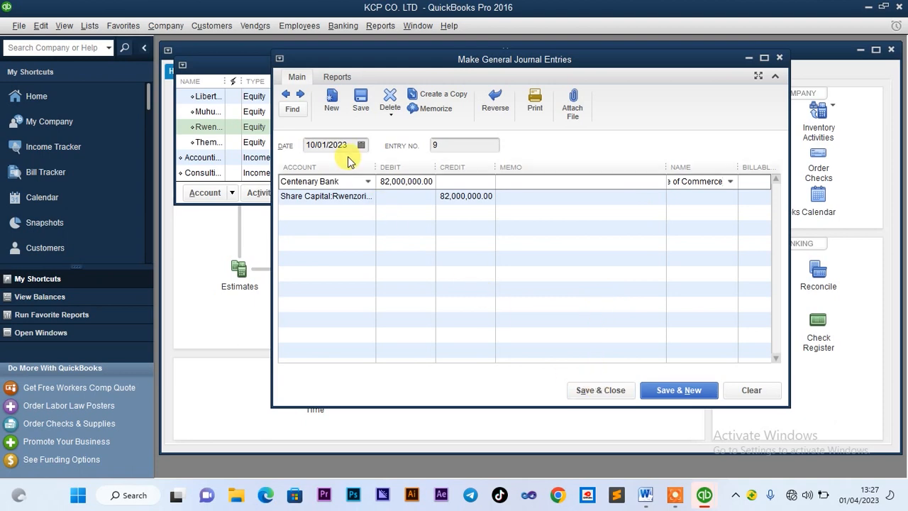
Save journal entry 9, quick-adding Rwenzori College of Commerce as a name
{"action": "left_click", "coordinate": [596, 389]}
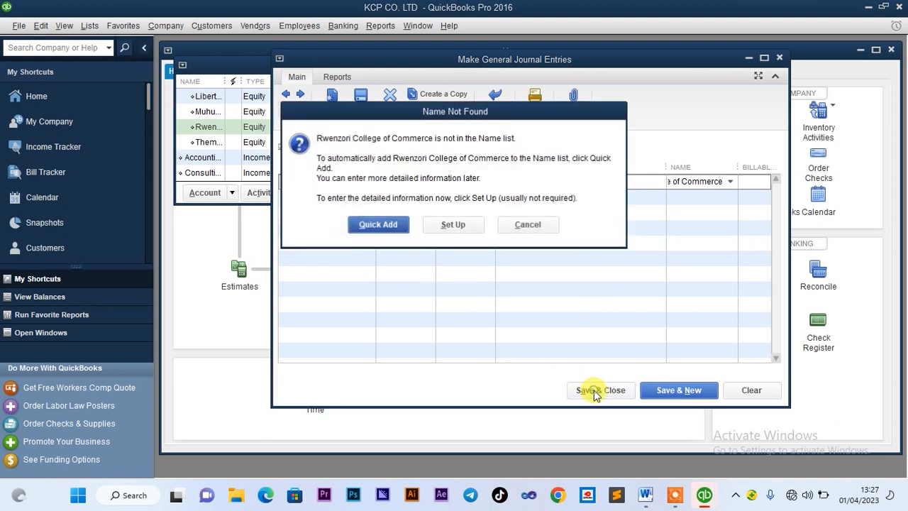
{"action": "left_click", "coordinate": [387, 224]}
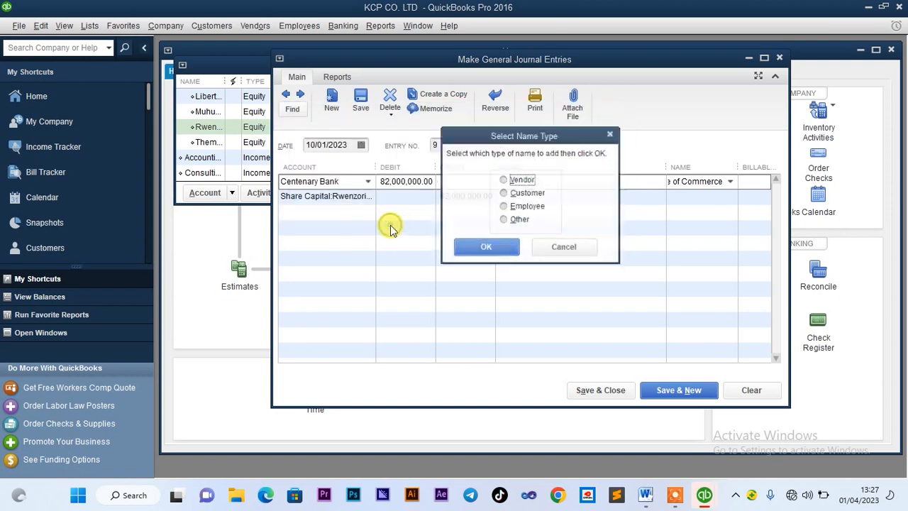
{"action": "left_click", "coordinate": [498, 251]}
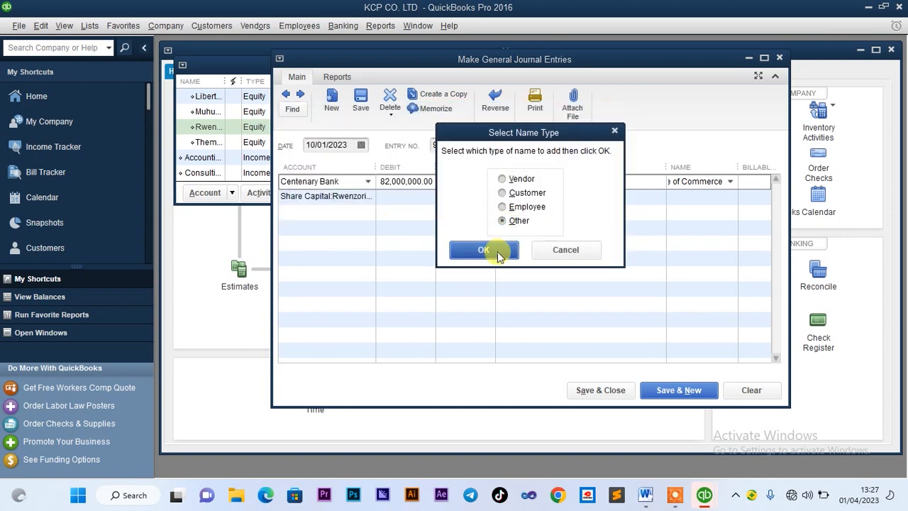
{"action": "left_click", "coordinate": [629, 391]}
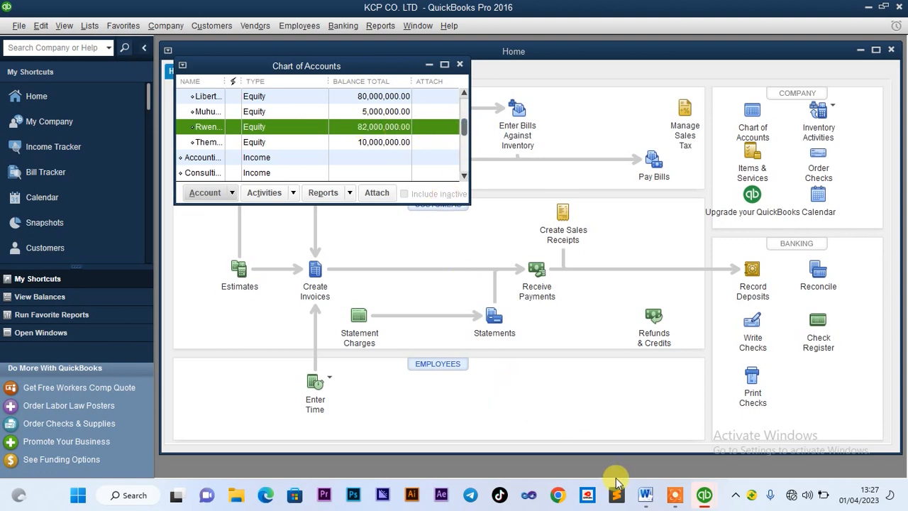
{"action": "left_click", "coordinate": [652, 501]}
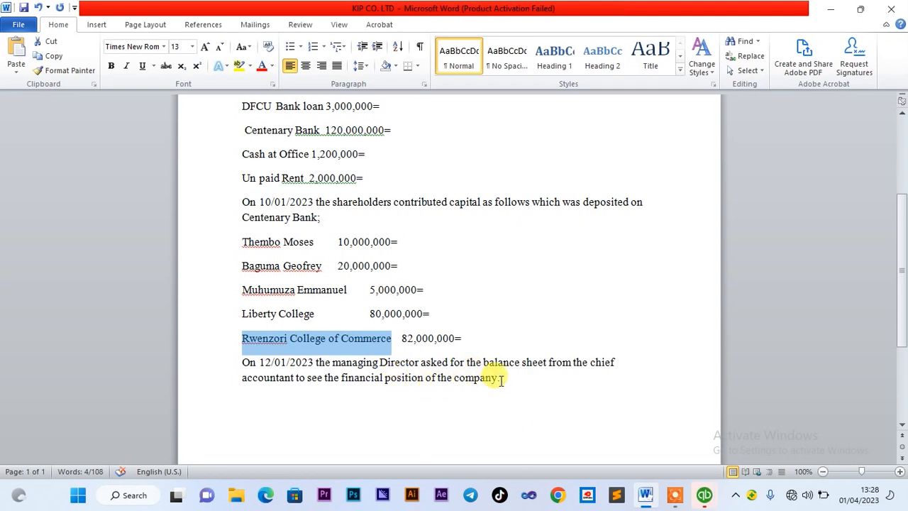
{"action": "left_click", "coordinate": [702, 494]}
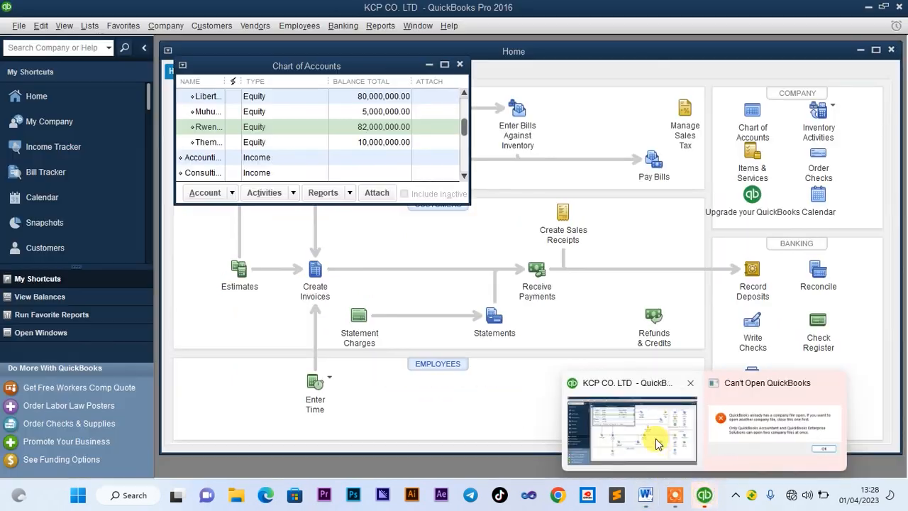
{"action": "left_click", "coordinate": [663, 444]}
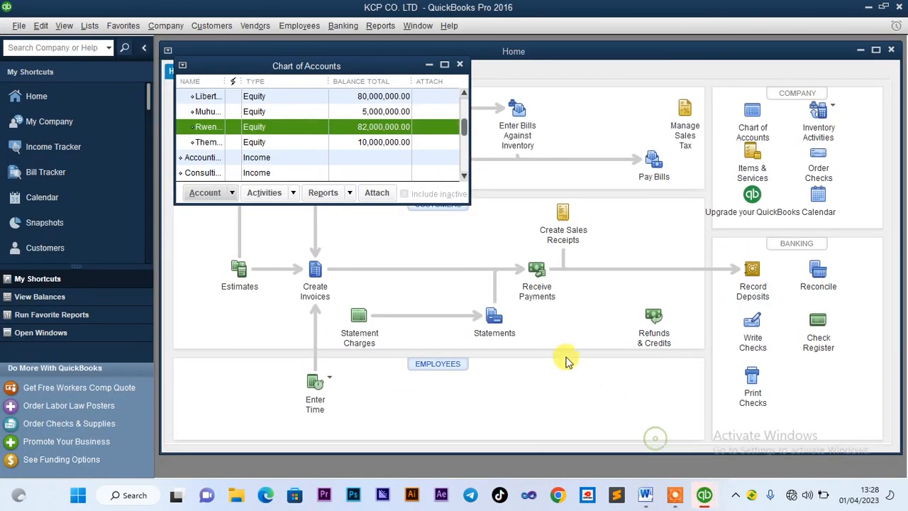
Close the Chart of Accounts and run the Balance Sheet Standard report
{"action": "left_click", "coordinate": [460, 66]}
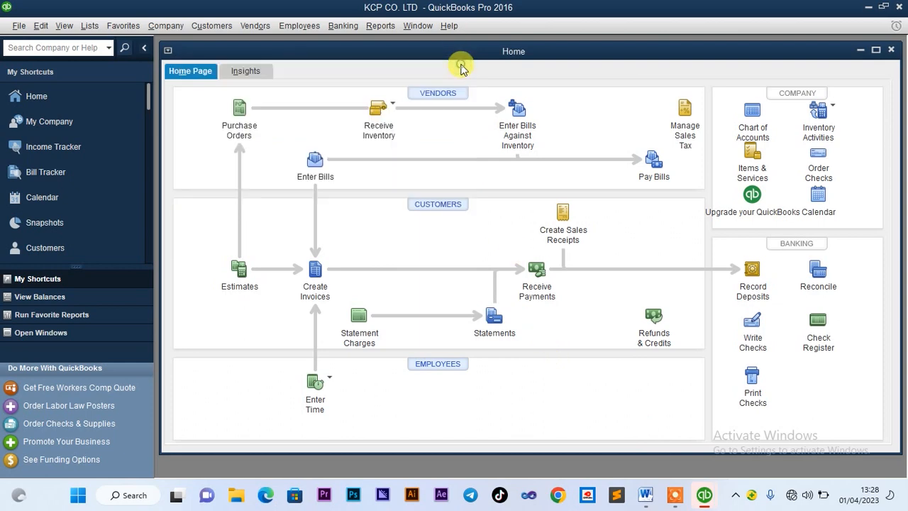
{"action": "left_click", "coordinate": [387, 29]}
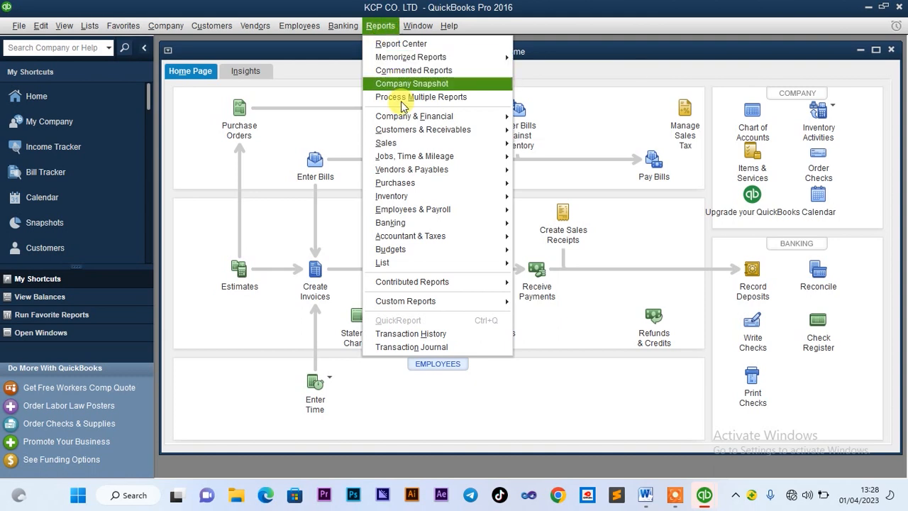
{"action": "mouse_move", "coordinate": [412, 116]}
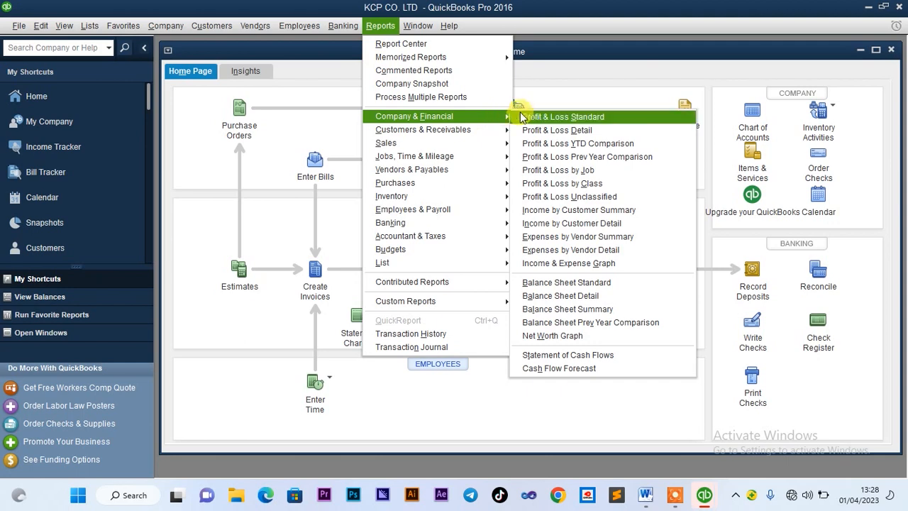
{"action": "left_click", "coordinate": [576, 283]}
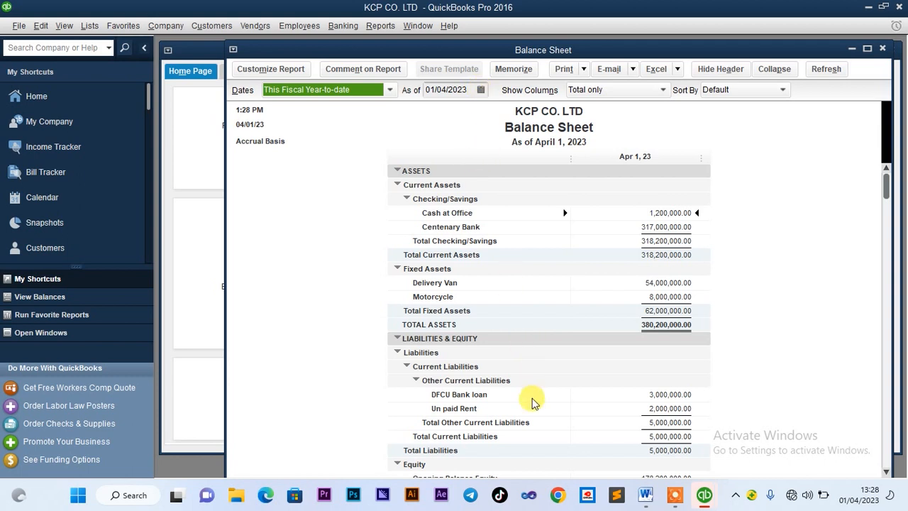
Step the report date back through the calendar and check the required date in the document
{"action": "left_click", "coordinate": [480, 90]}
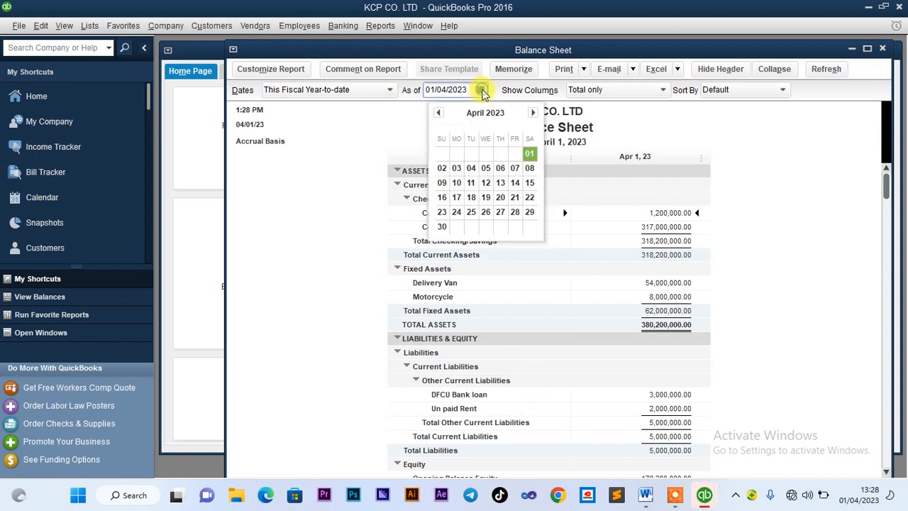
{"action": "left_click", "coordinate": [437, 113]}
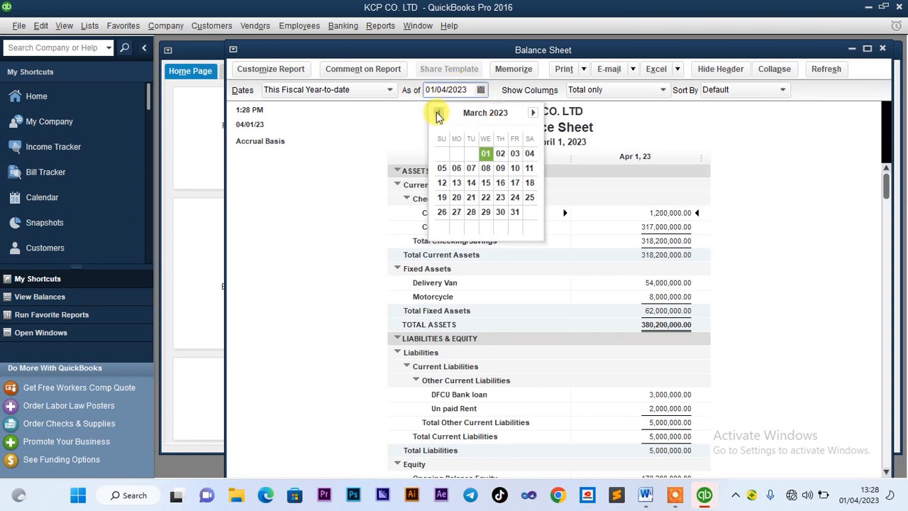
{"action": "left_click", "coordinate": [438, 113]}
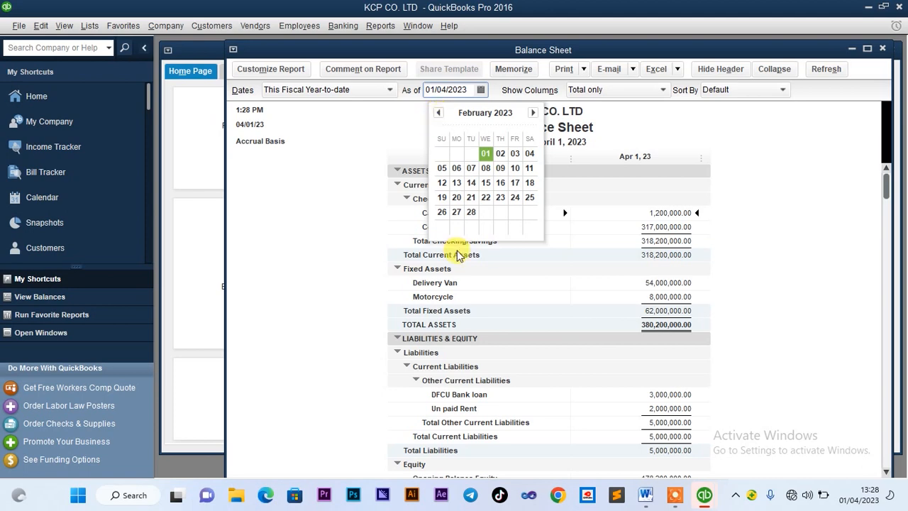
{"action": "left_click", "coordinate": [643, 499]}
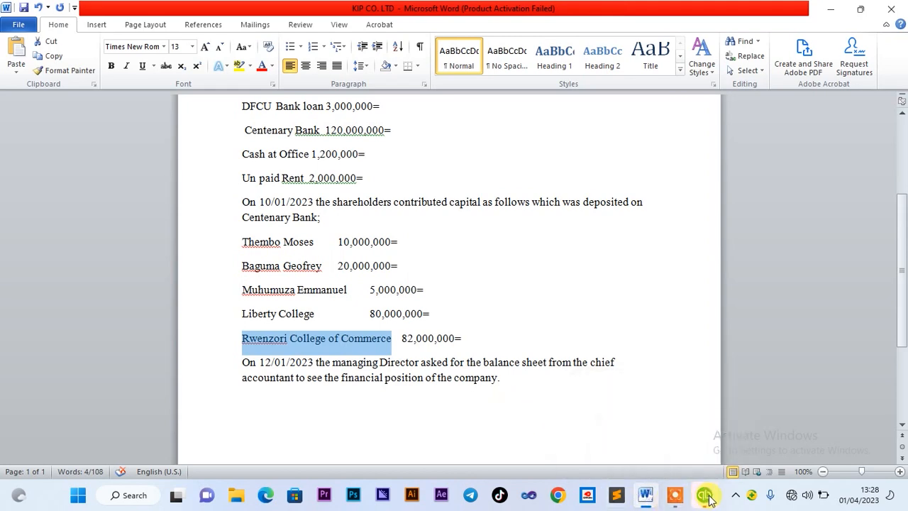
{"action": "mouse_move", "coordinate": [704, 494]}
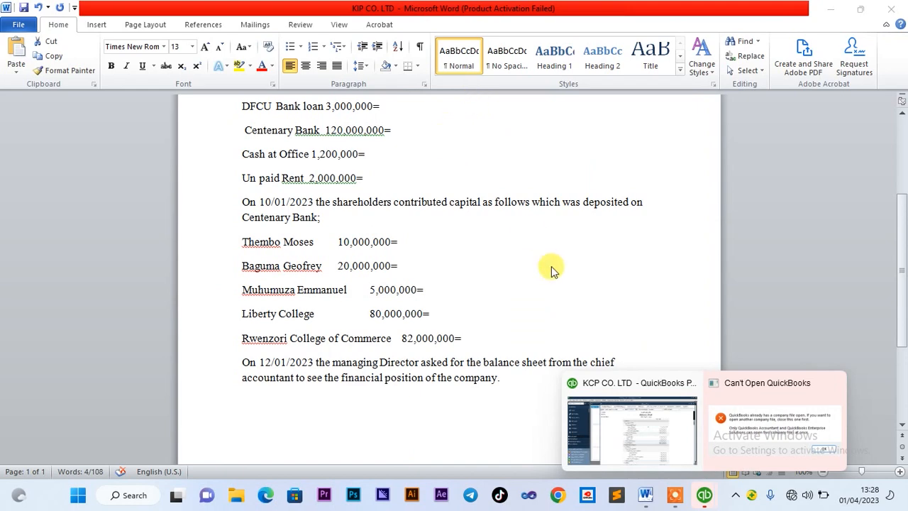
{"action": "left_click", "coordinate": [613, 434]}
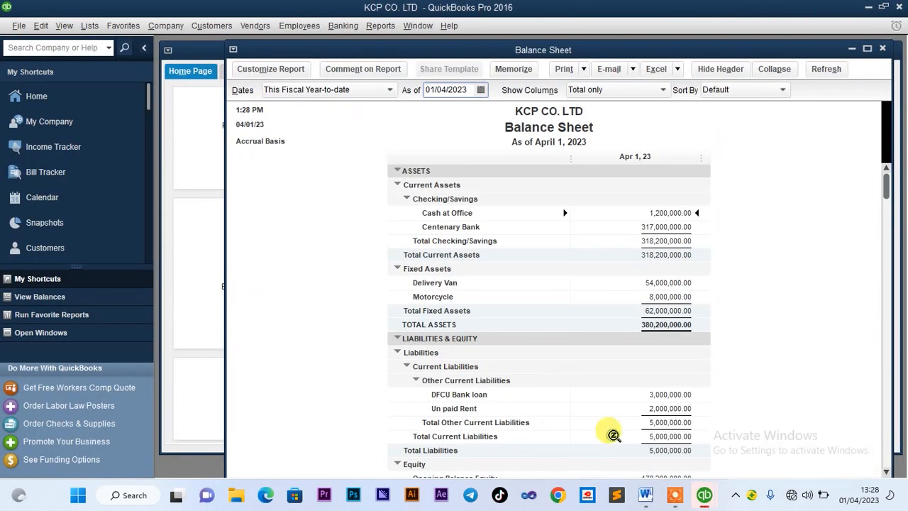
Set the Balance Sheet date to 12 January 2023 and refresh the report
{"action": "left_click", "coordinate": [481, 90]}
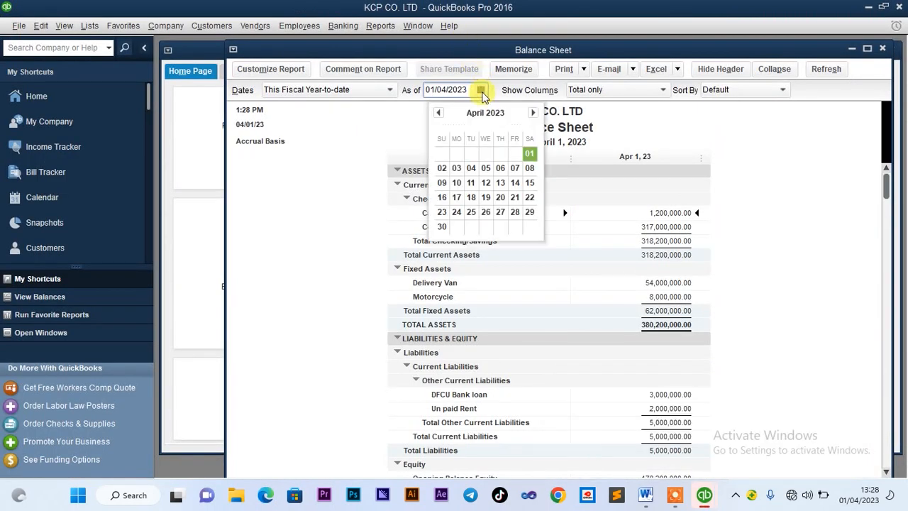
{"action": "left_click", "coordinate": [486, 183]}
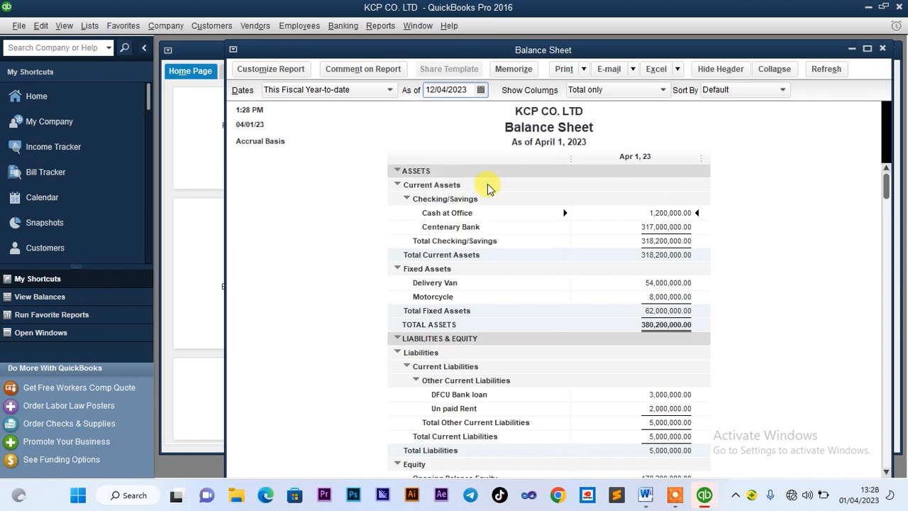
{"action": "left_click", "coordinate": [480, 91]}
{"action": "left_click", "coordinate": [435, 113]}
{"action": "left_click", "coordinate": [436, 114]}
{"action": "left_click", "coordinate": [436, 113]}
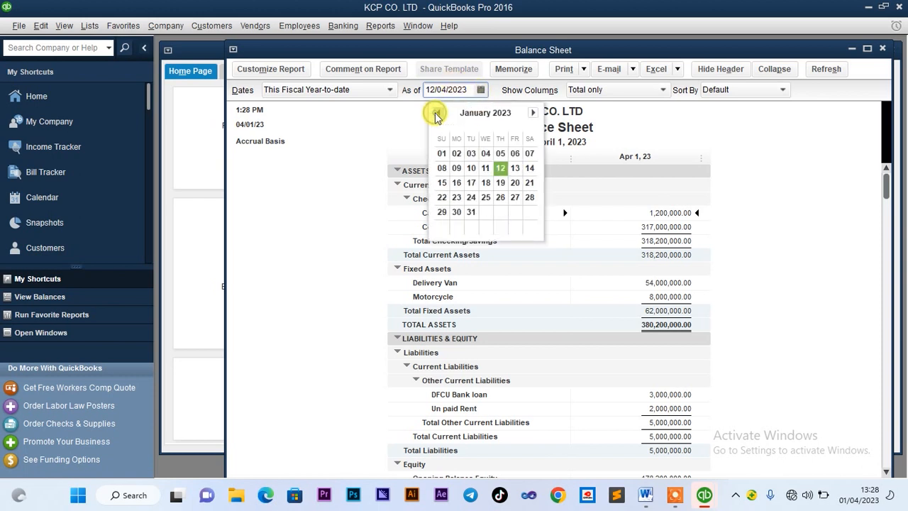
{"action": "left_click", "coordinate": [501, 171]}
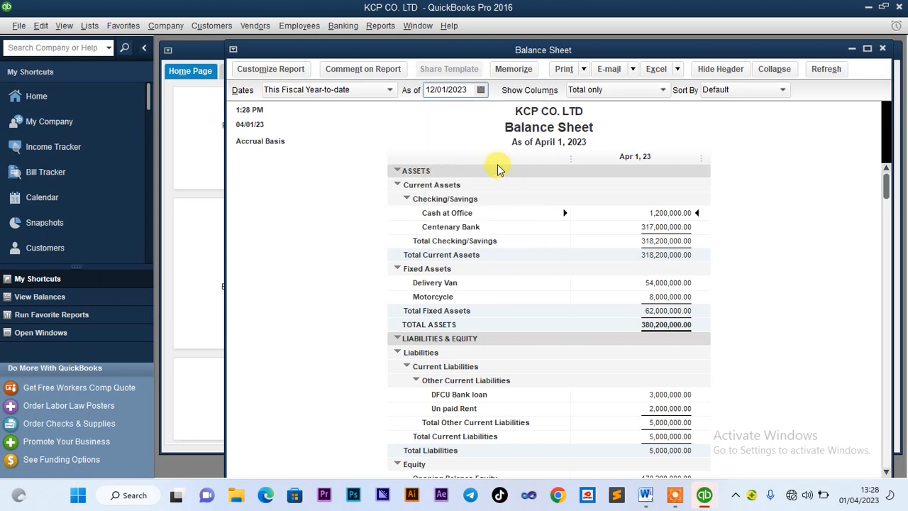
{"action": "left_click", "coordinate": [827, 70]}
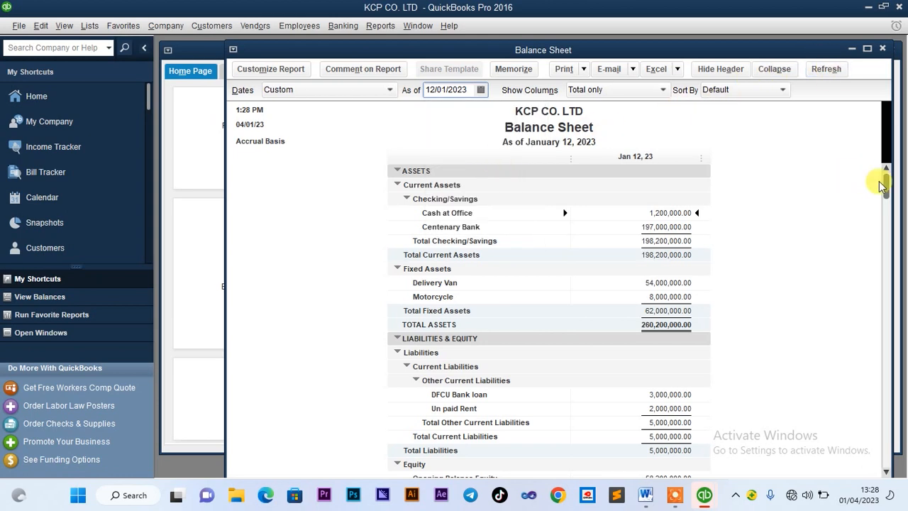
Scroll through the Balance Sheet to review each shareholder's Share Capital and the 260,200,000.00 totals
{"action": "left_click_drag", "start_coordinate": [889, 192], "coordinate": [896, 363]}
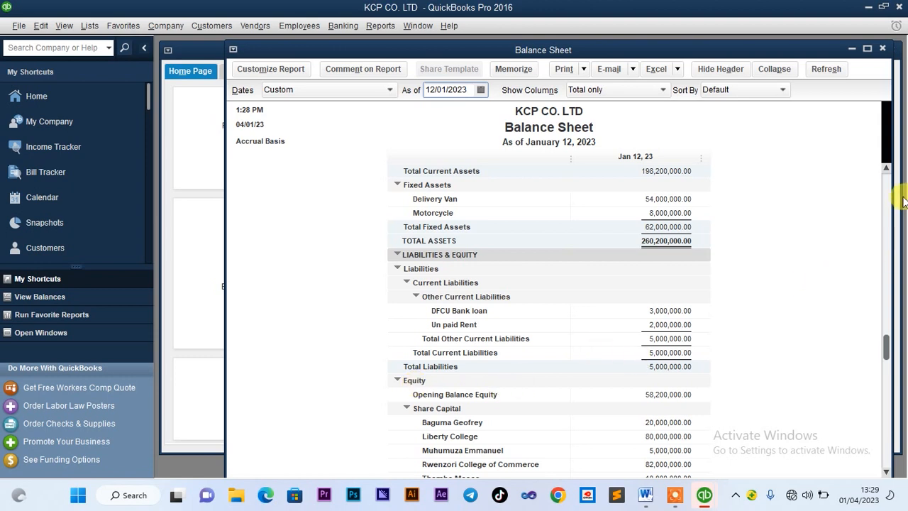
{"action": "left_click_drag", "start_coordinate": [887, 348], "coordinate": [893, 425]}
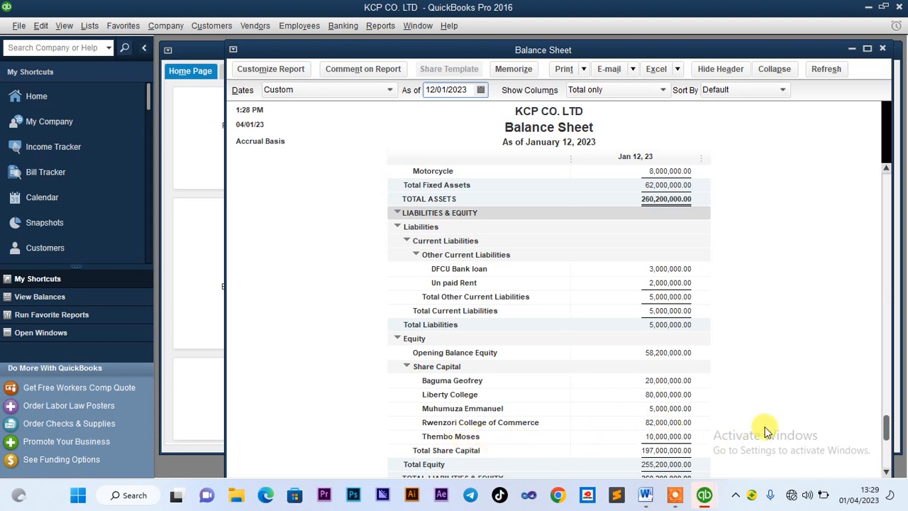
{"action": "left_click", "coordinate": [886, 472]}
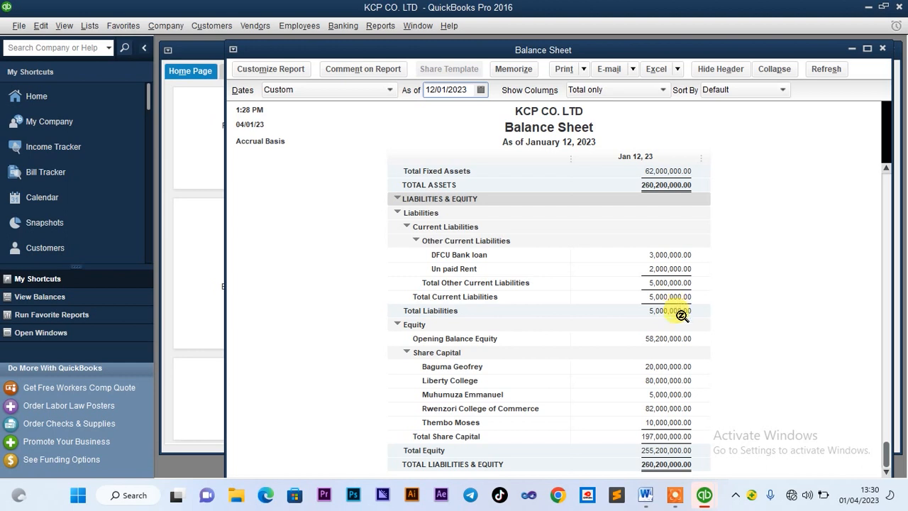
{"action": "left_click", "coordinate": [675, 494]}
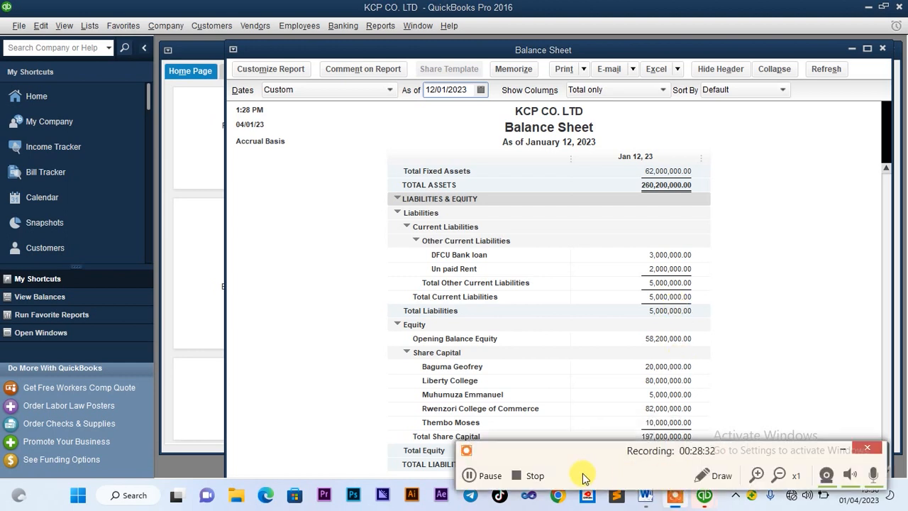